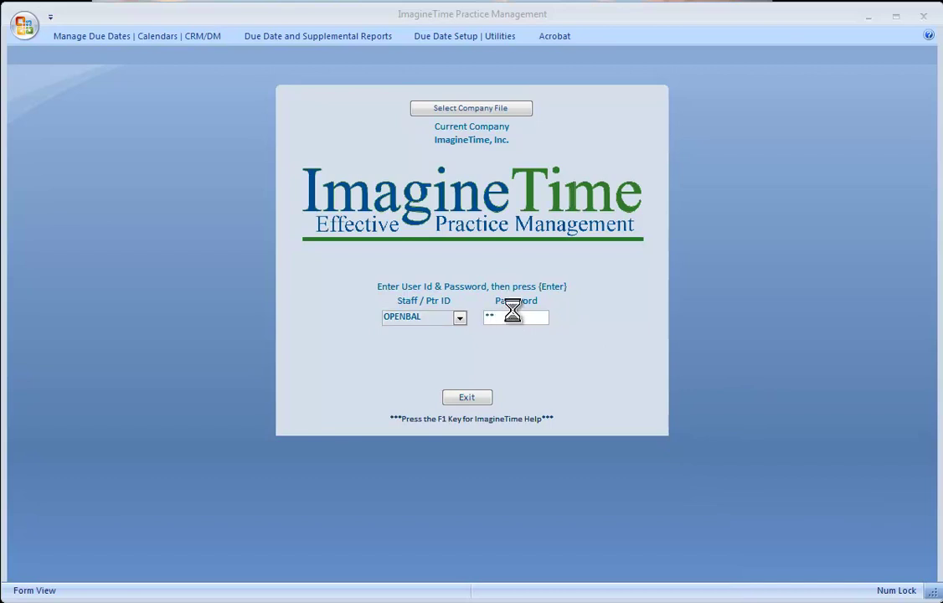
- Bring up the Due Date Setup | Utilities ribbon tools
click(432, 36)
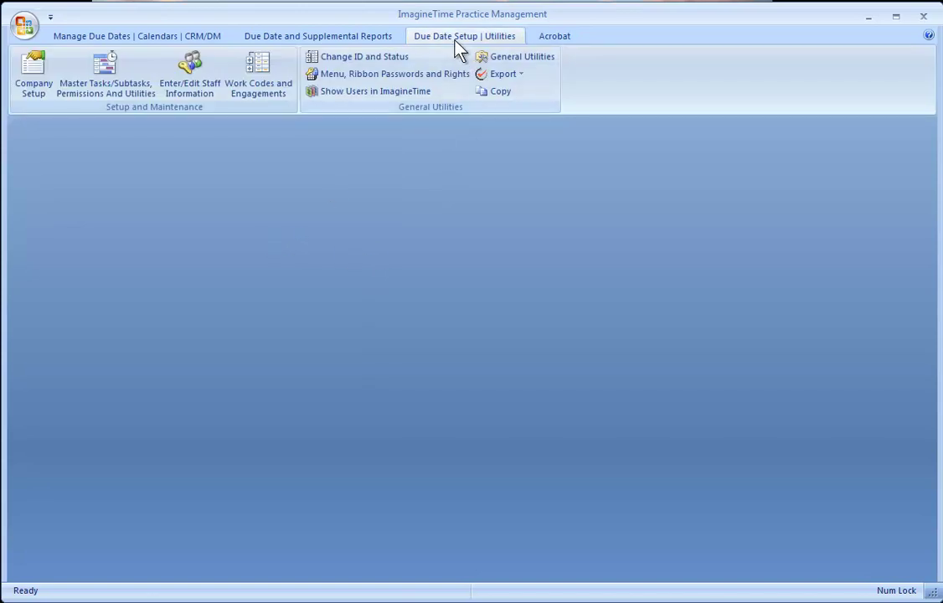
- Add a new staff record with its staff ID and name, marked as Default Billing Partner
click(202, 76)
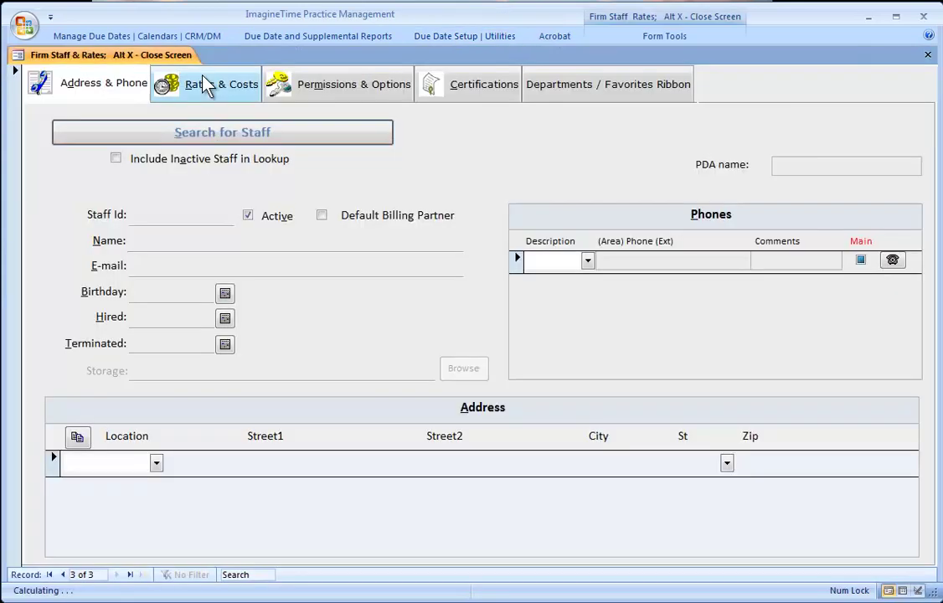
click(188, 216)
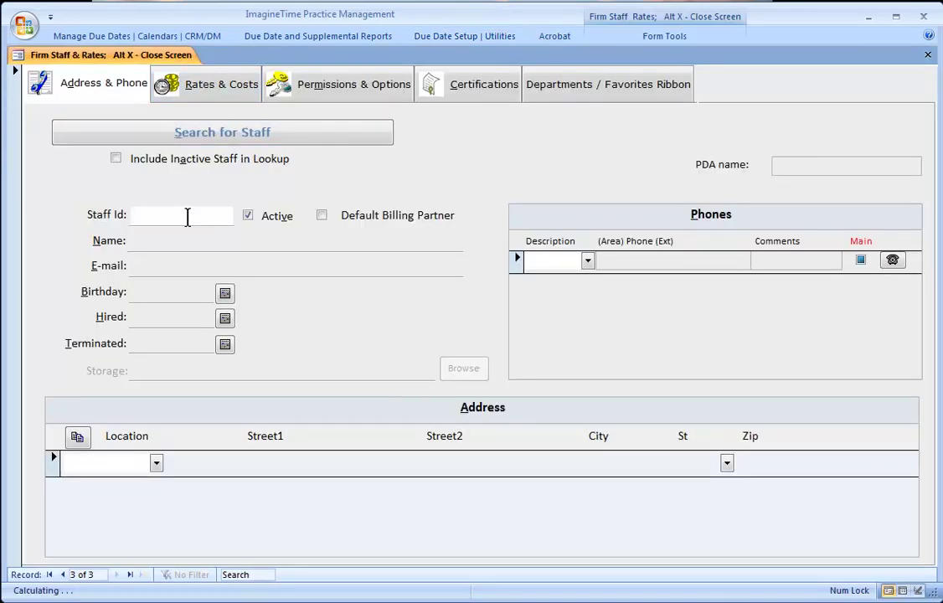
text(DM)
key(Tab)
key(Tab)
key(space)
key(Tab)
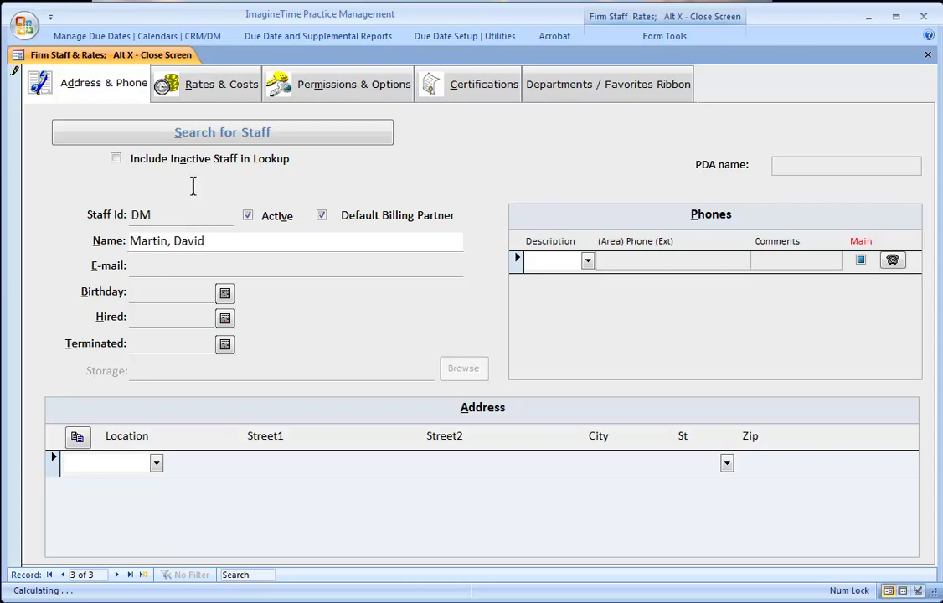
- Give the new staff member a login password and System Mgr general rights level
click(311, 98)
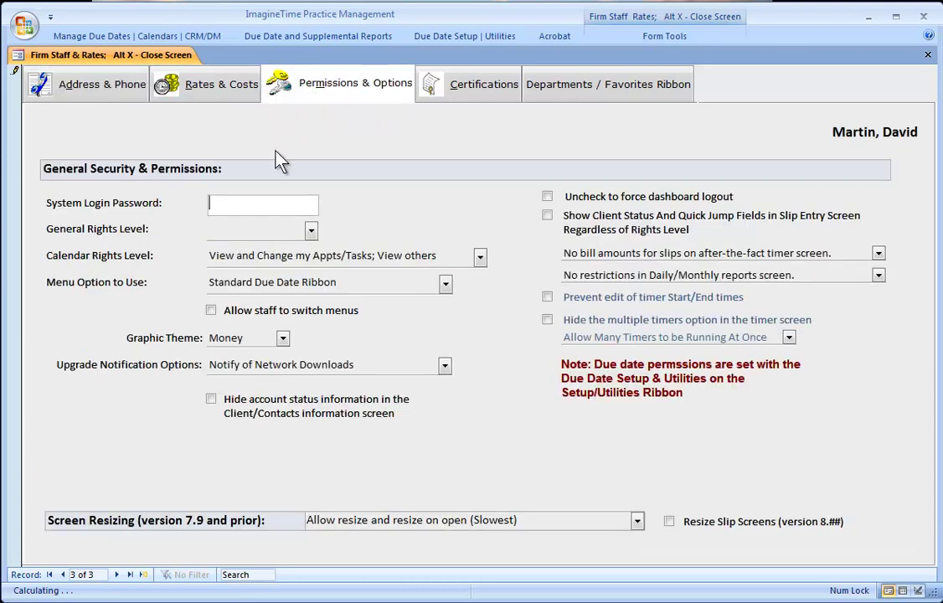
text(**)
key(Tab)
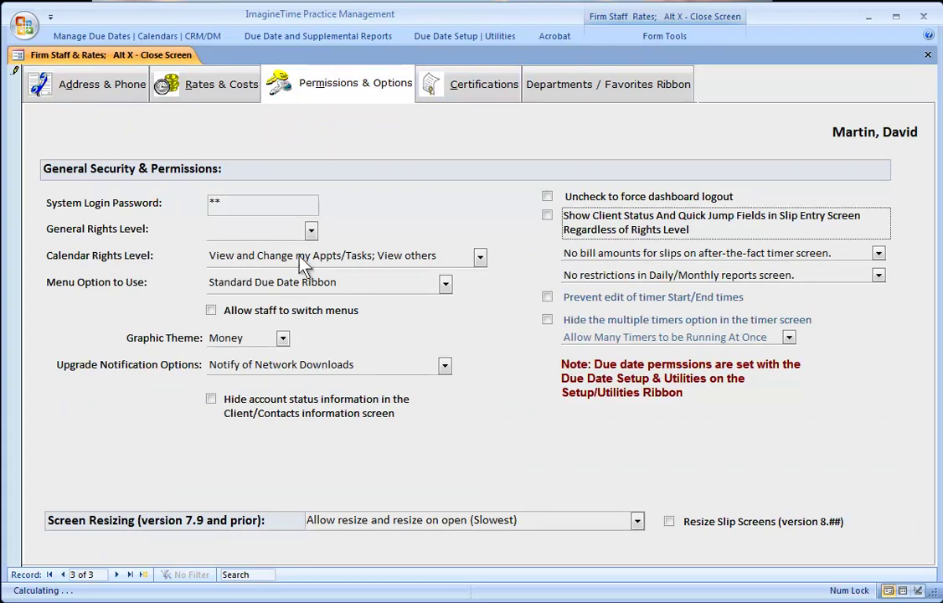
click(311, 230)
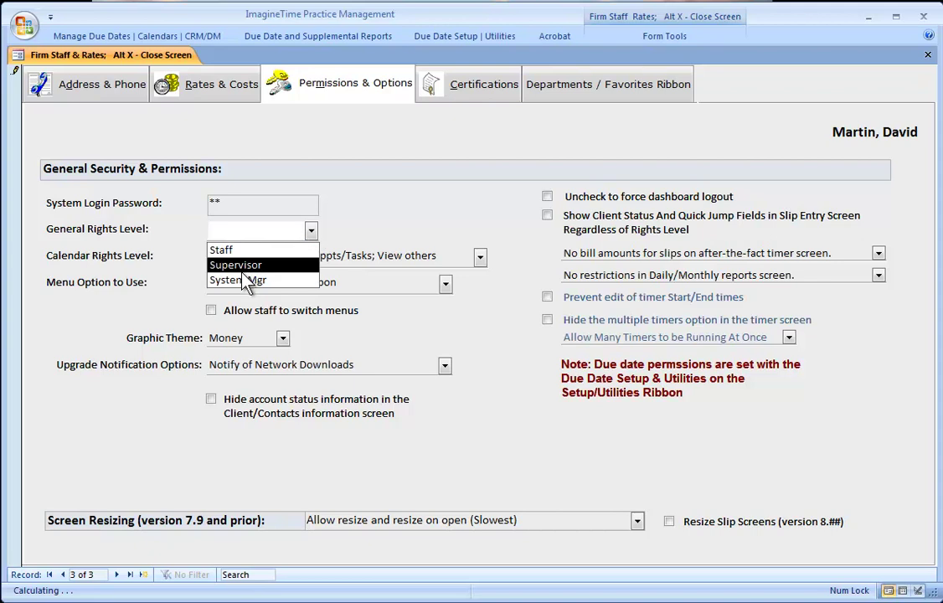
click(244, 280)
click(570, 383)
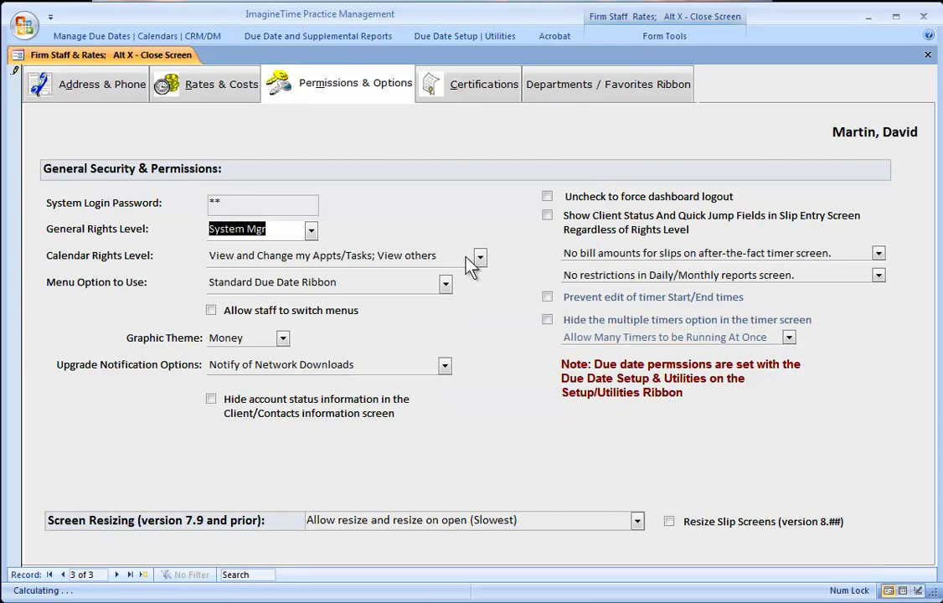
click(100, 84)
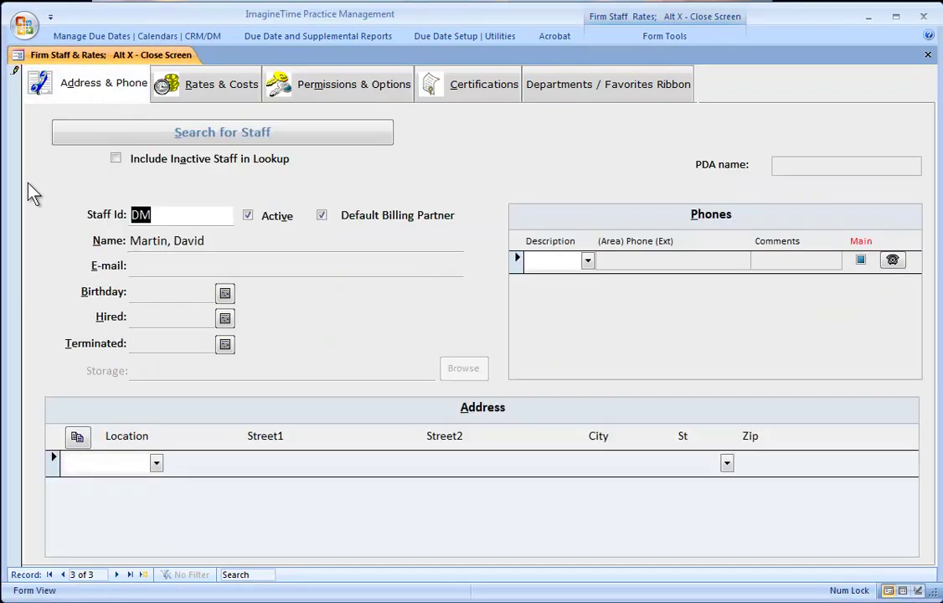
- Add a middle initial to the new staff member's name
click(18, 122)
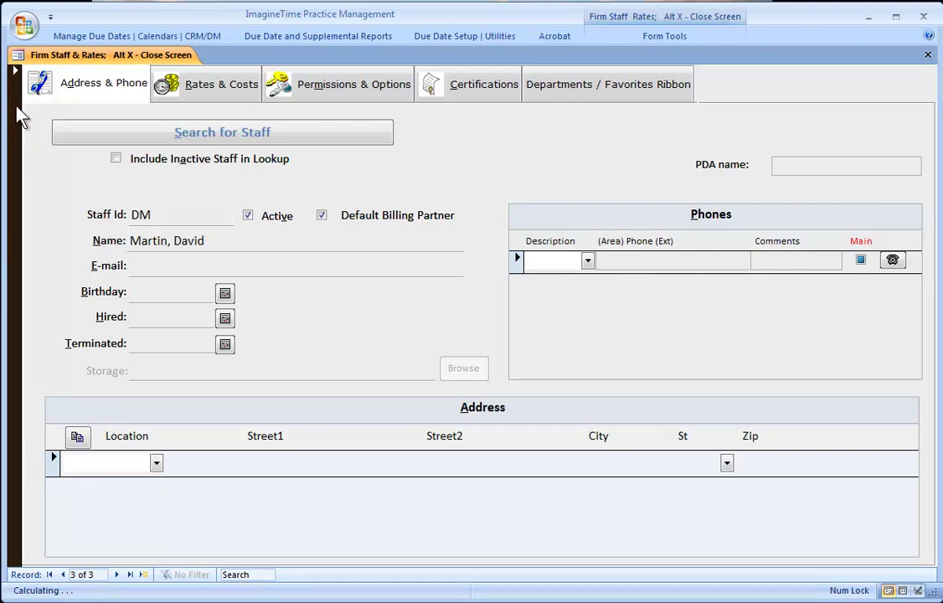
click(219, 241)
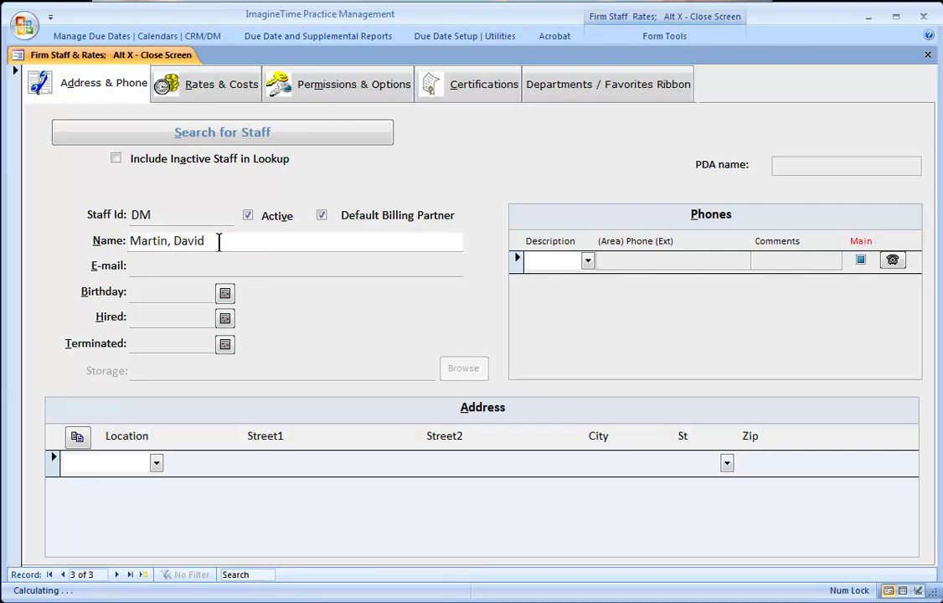
text(A.)
- Close and reopen the staff form, then load the new staff record to verify its name
click(927, 56)
click(462, 38)
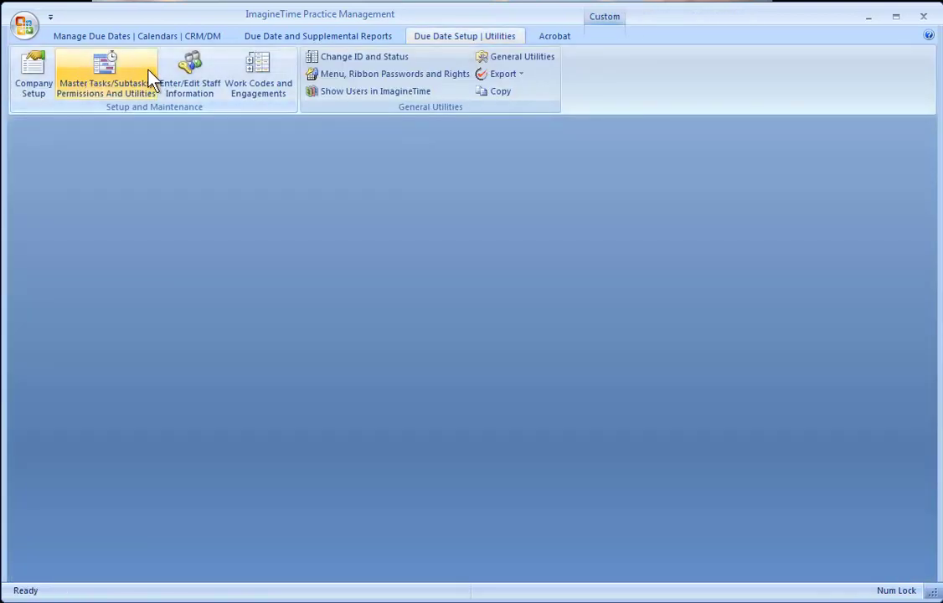
click(181, 75)
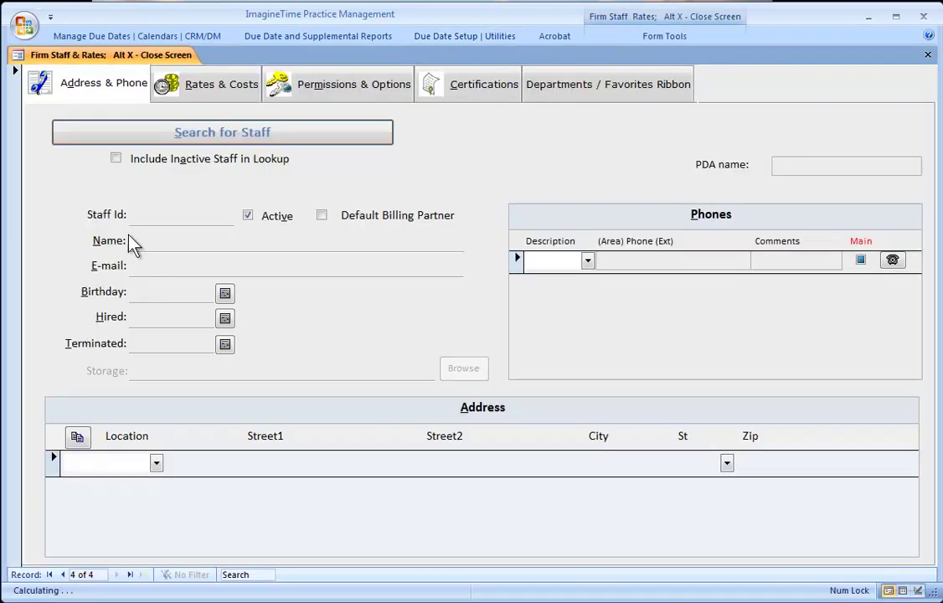
click(89, 129)
click(92, 170)
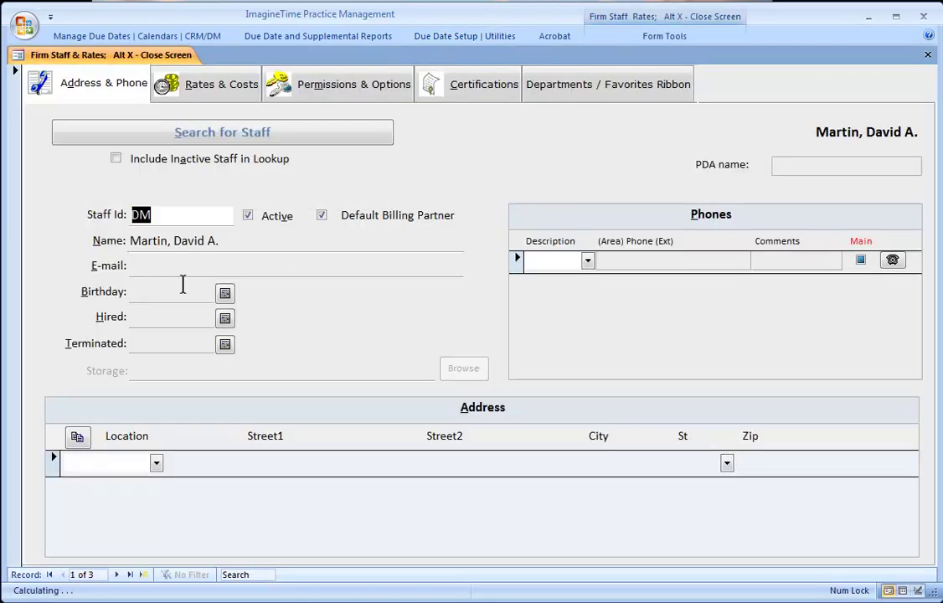
click(248, 240)
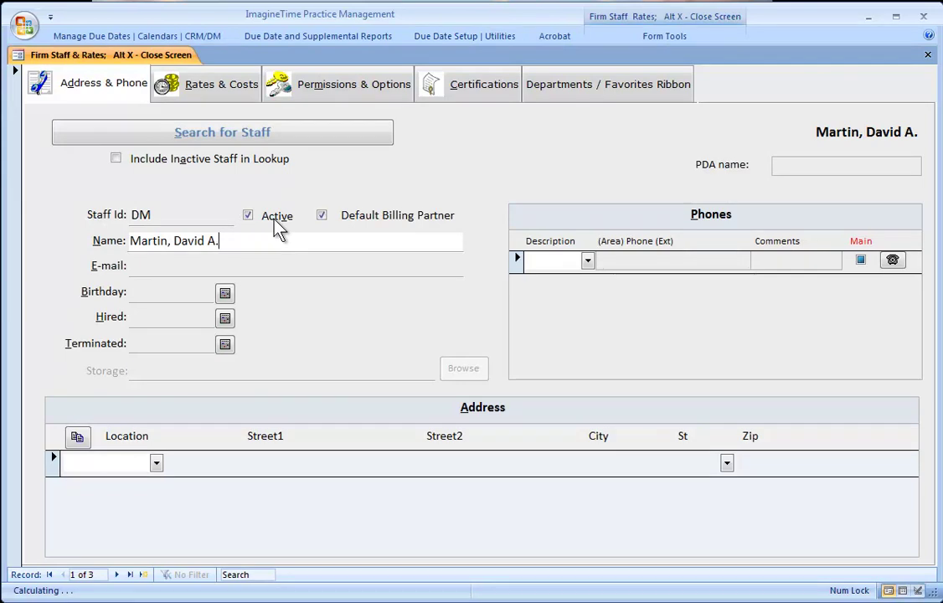
- Sort staff records ascending and enter the Opening Balance Person's e-mail address
click(639, 38)
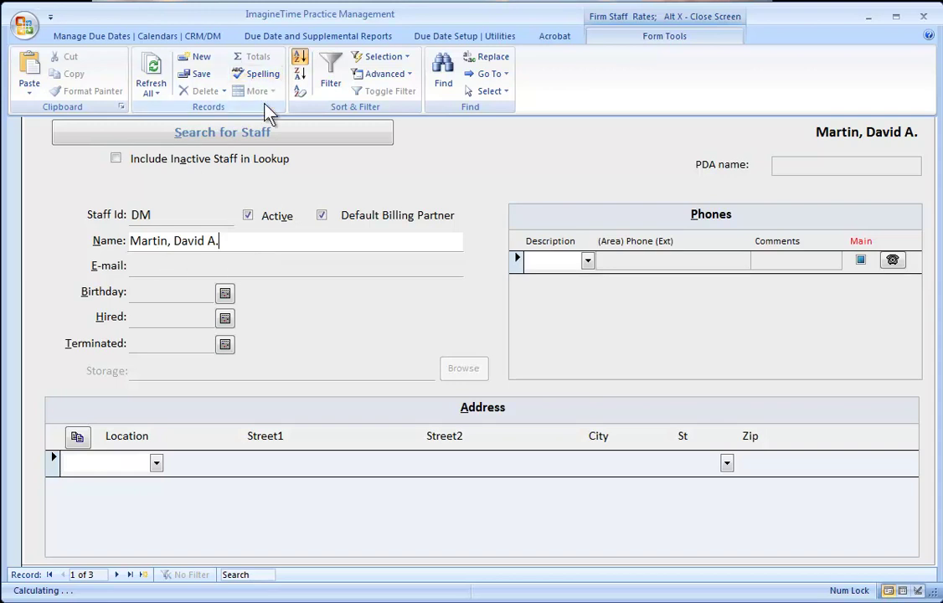
click(300, 60)
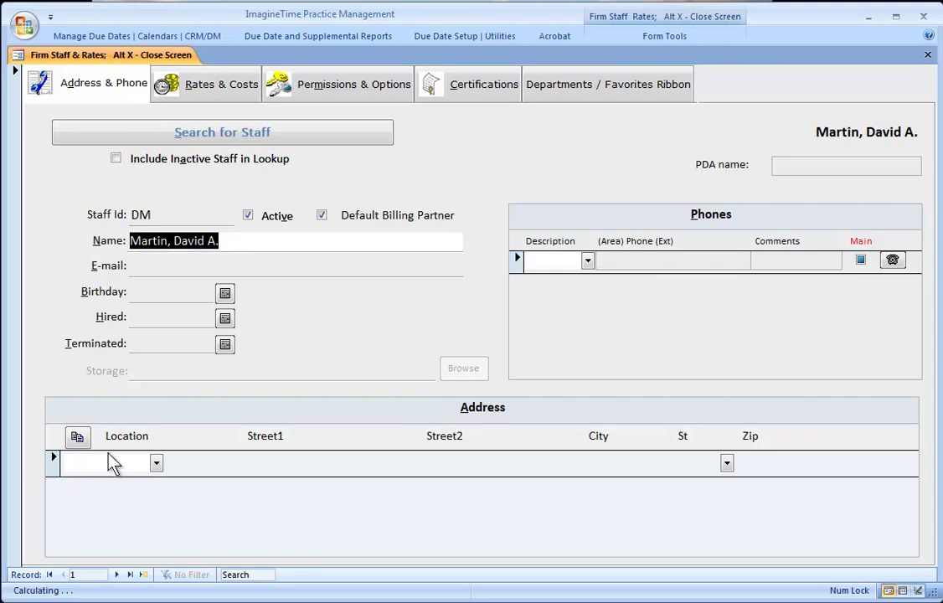
click(118, 574)
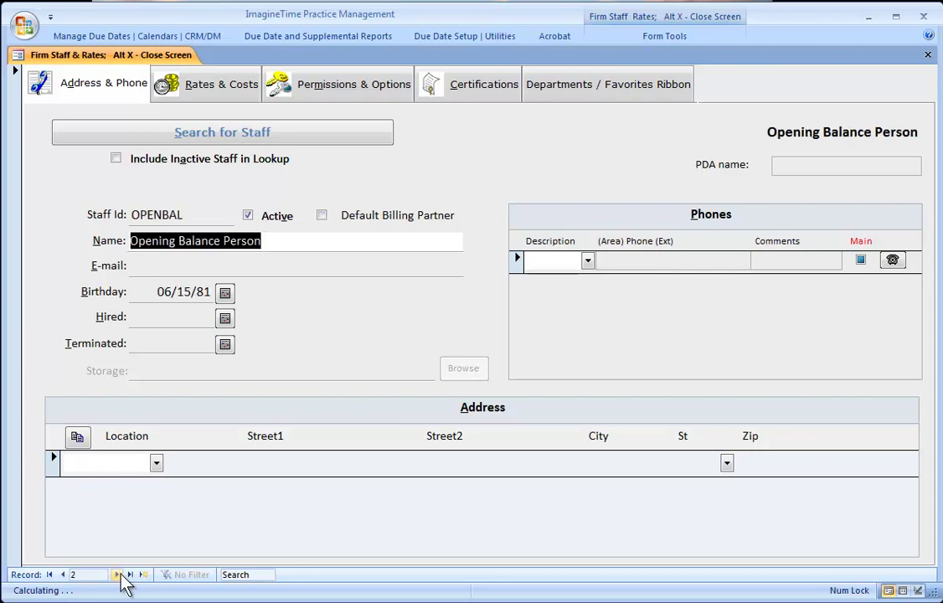
click(134, 264)
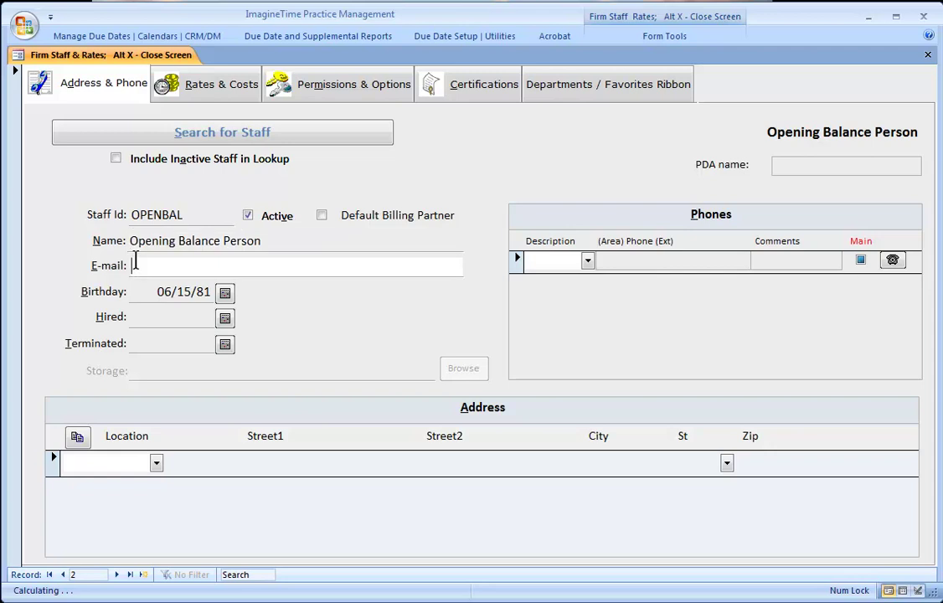
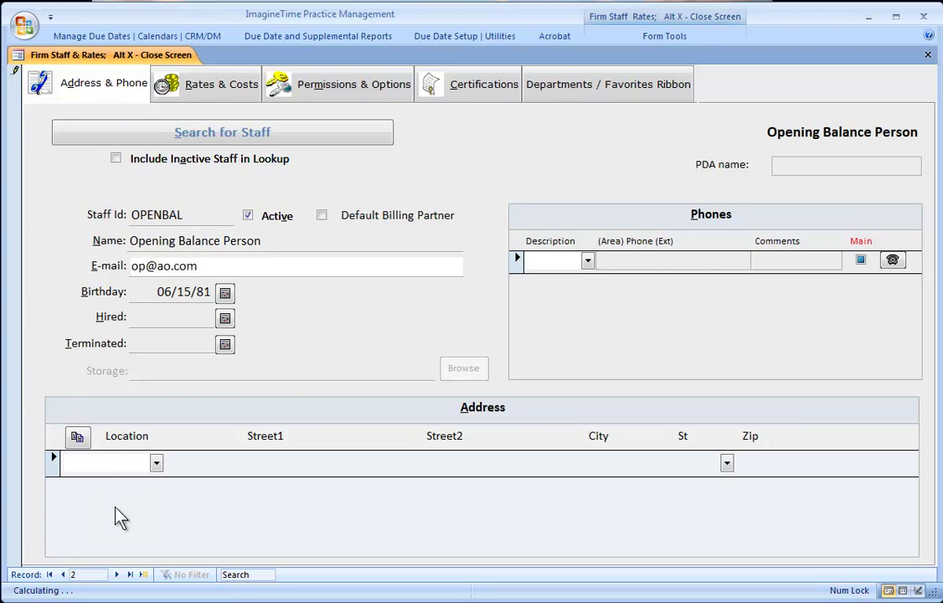
click(117, 574)
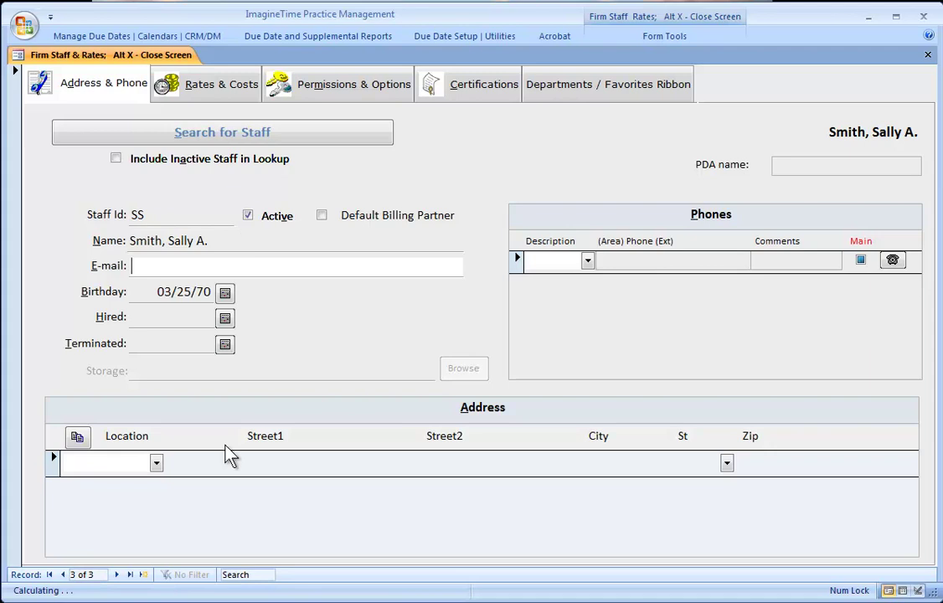
click(143, 576)
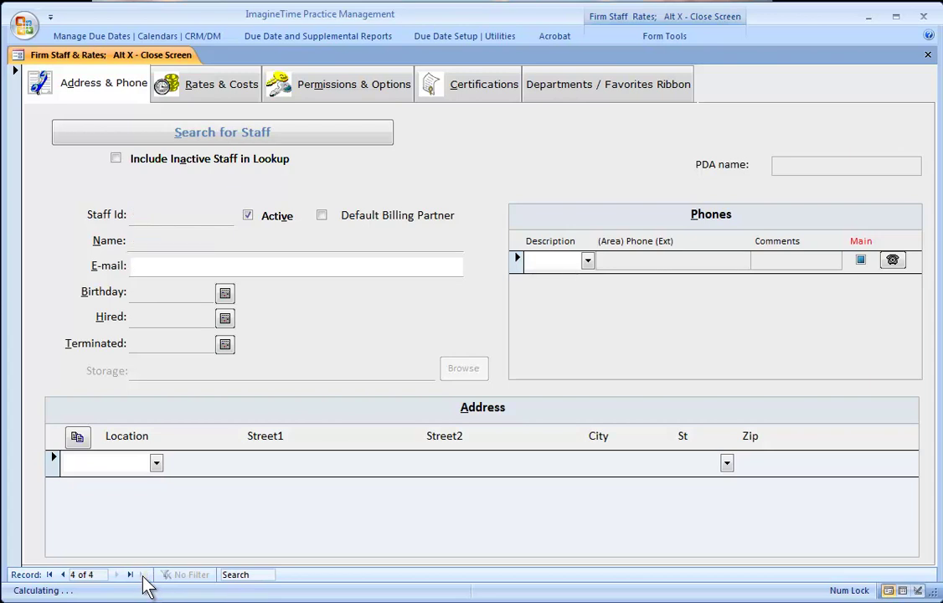
click(650, 40)
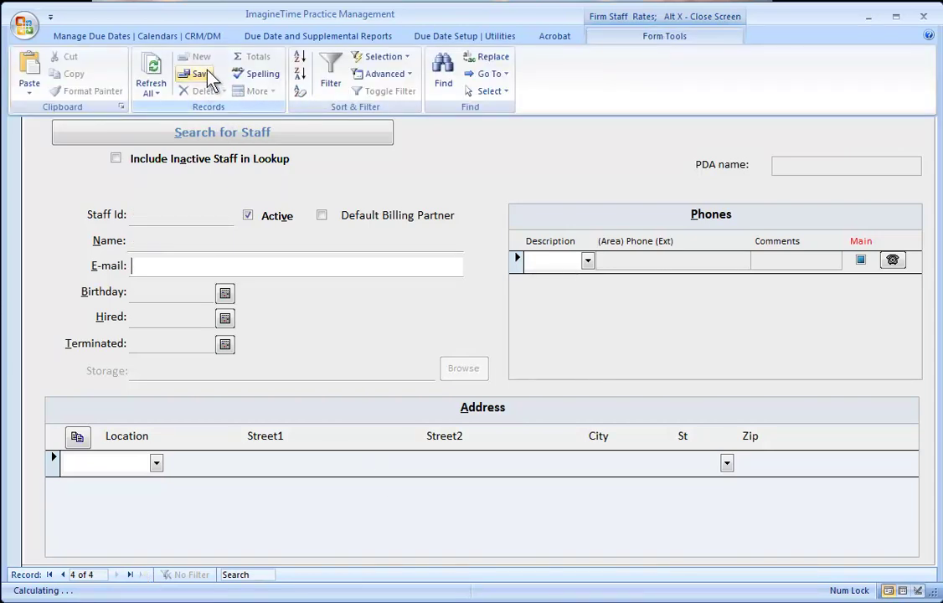
click(175, 265)
click(145, 135)
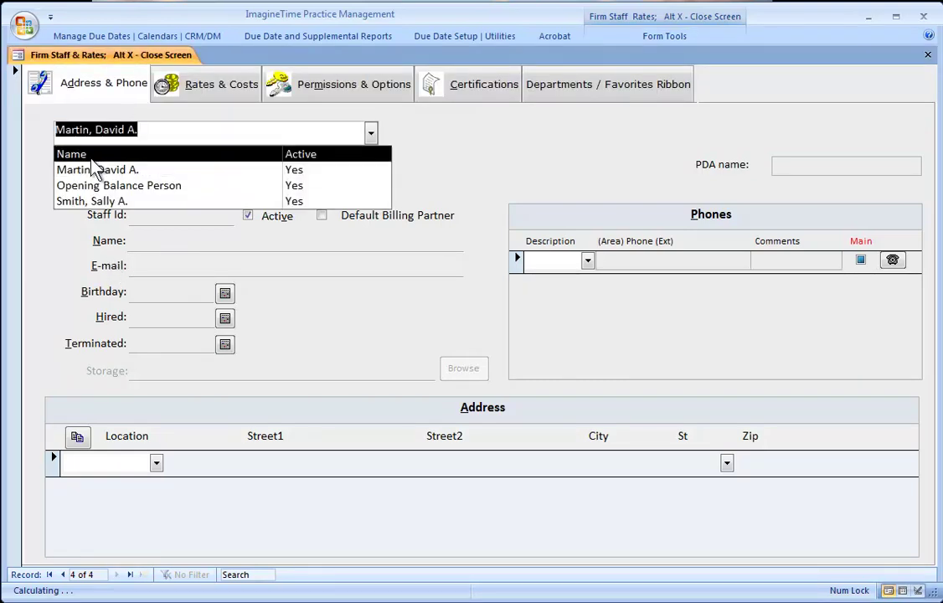
click(92, 167)
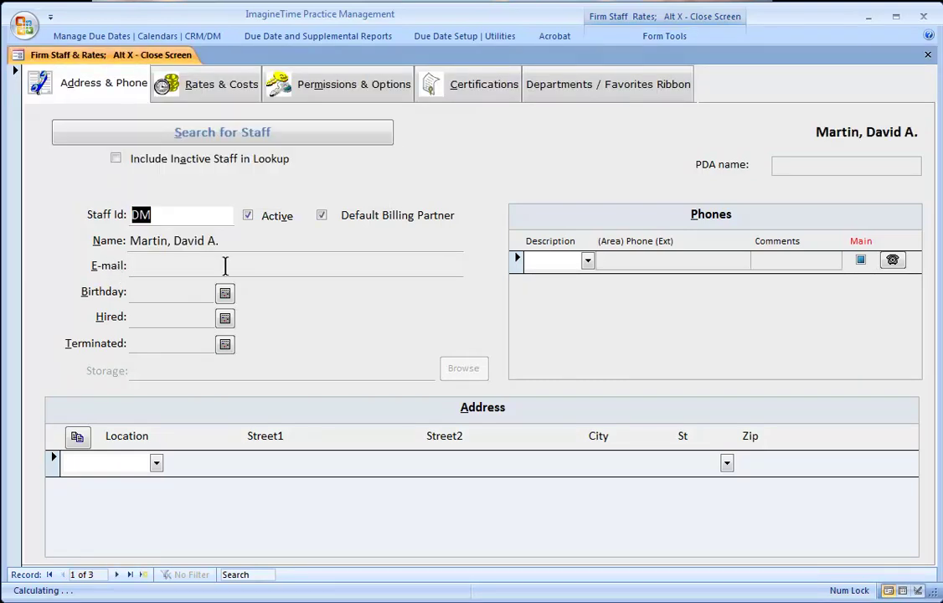
click(14, 149)
key(Delete)
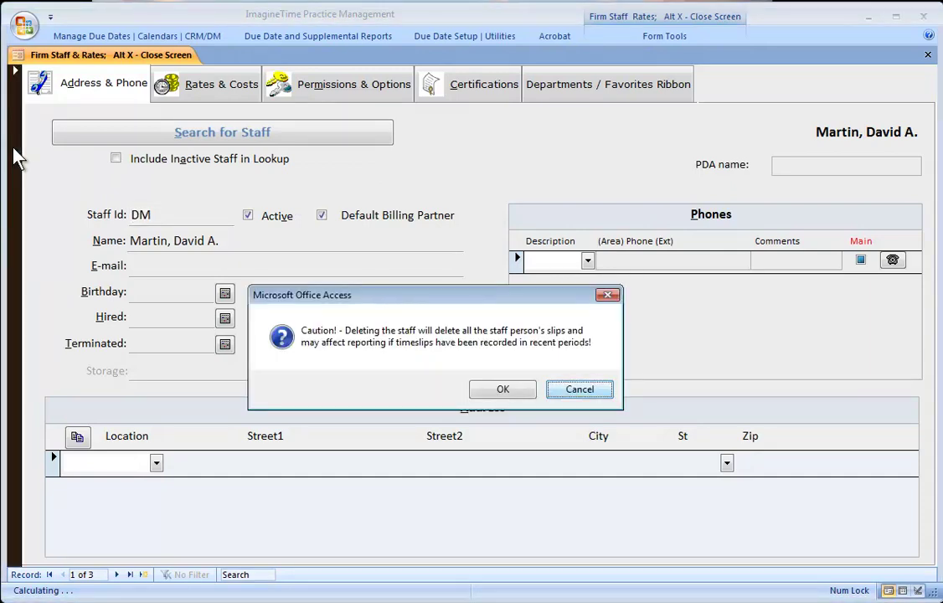
click(579, 389)
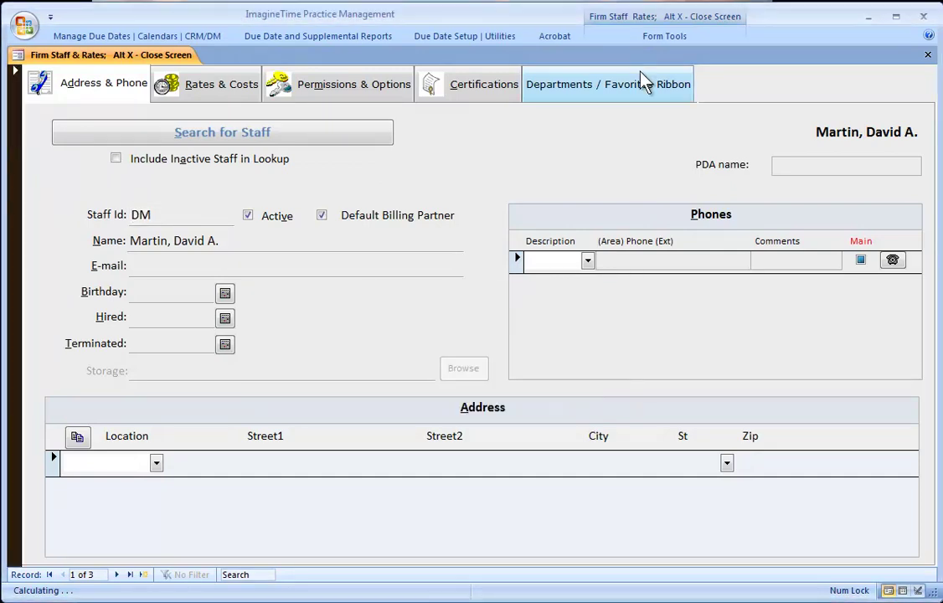
click(641, 39)
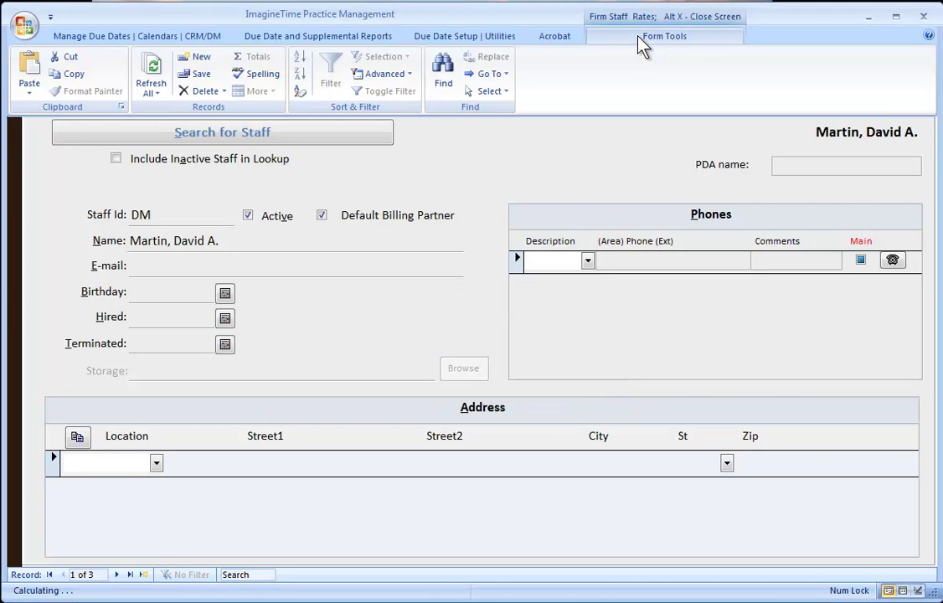
click(224, 92)
click(224, 91)
click(274, 243)
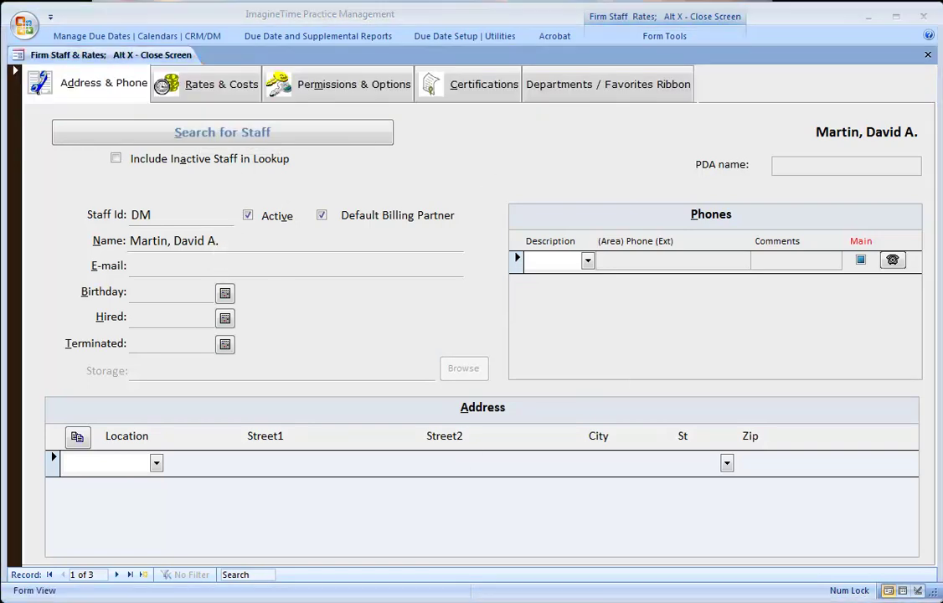
click(138, 264)
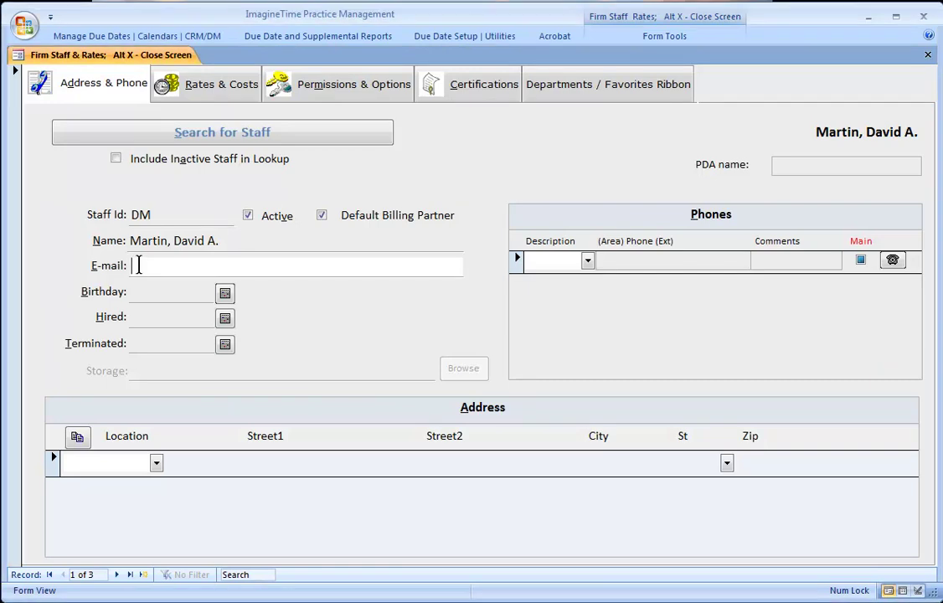
text(awsosdsfsdsfsdf)
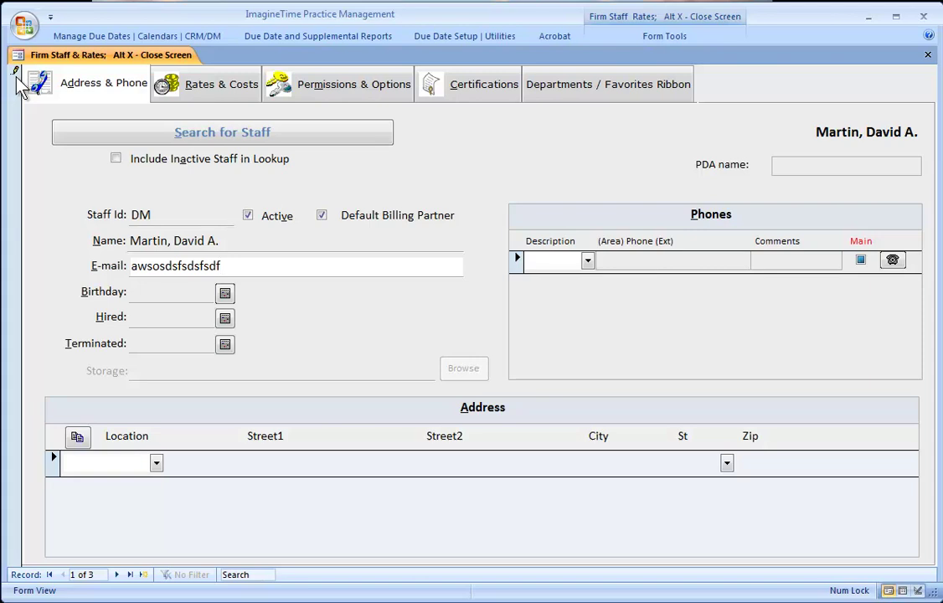
key(Escape)
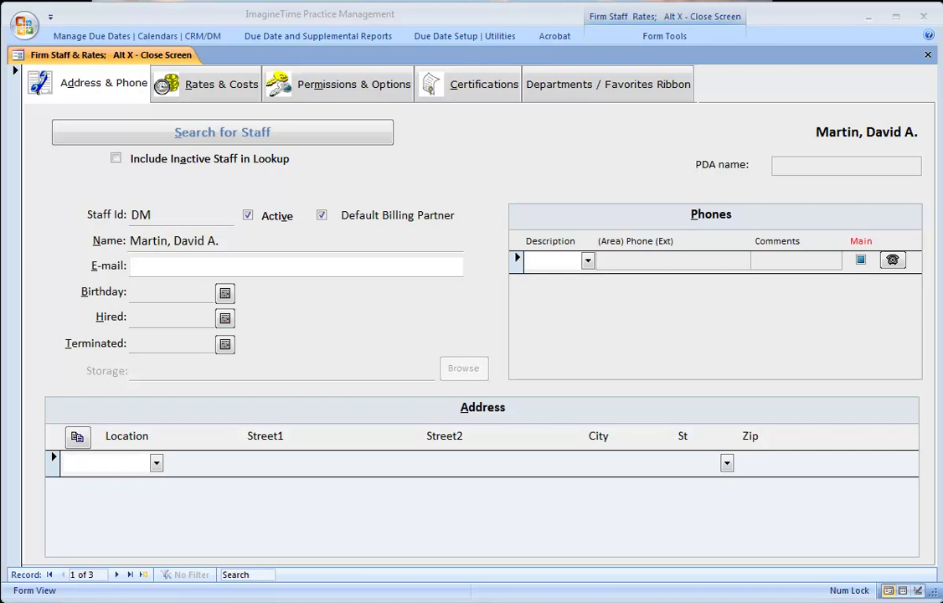
- Load the staff-level employee's record and review its permission settings
click(126, 135)
click(94, 203)
click(353, 86)
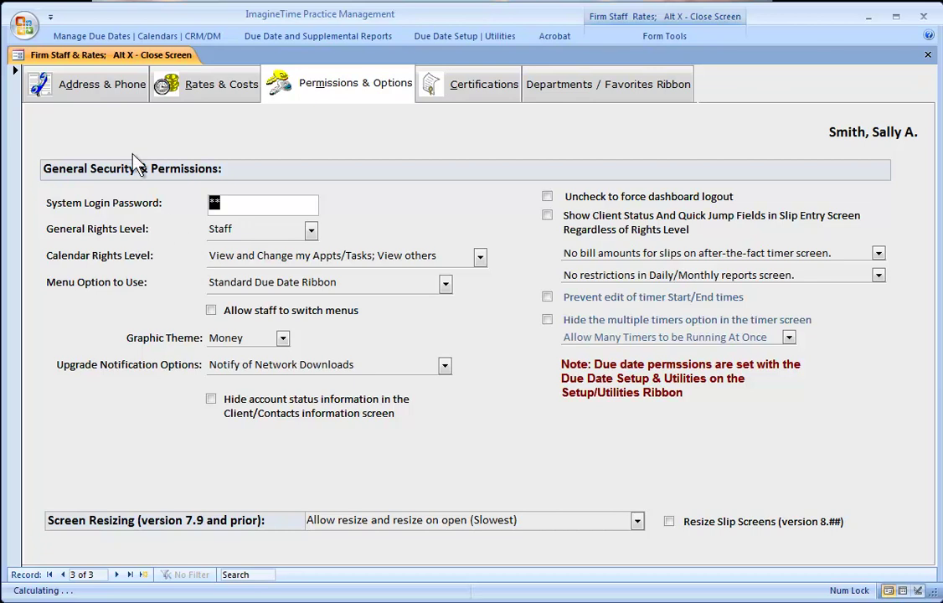
- Review the Opening Balance Person's permissions, then close the Firm Staff & Rates form
click(72, 84)
click(88, 134)
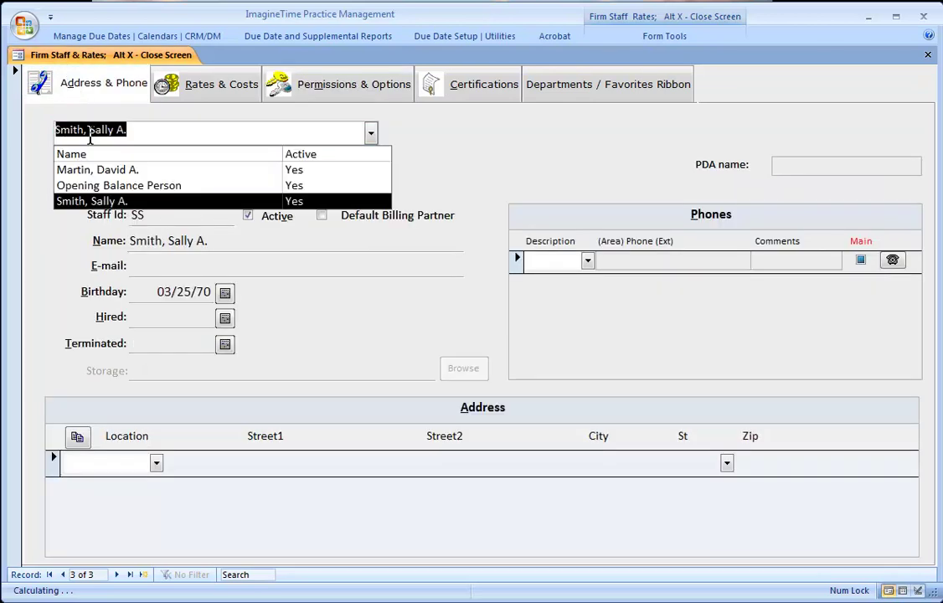
click(95, 191)
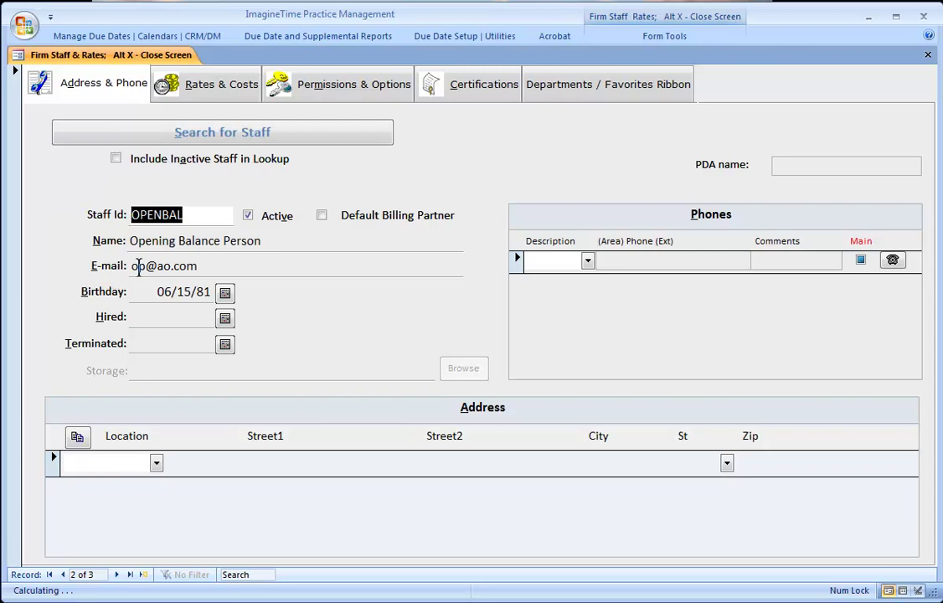
click(326, 110)
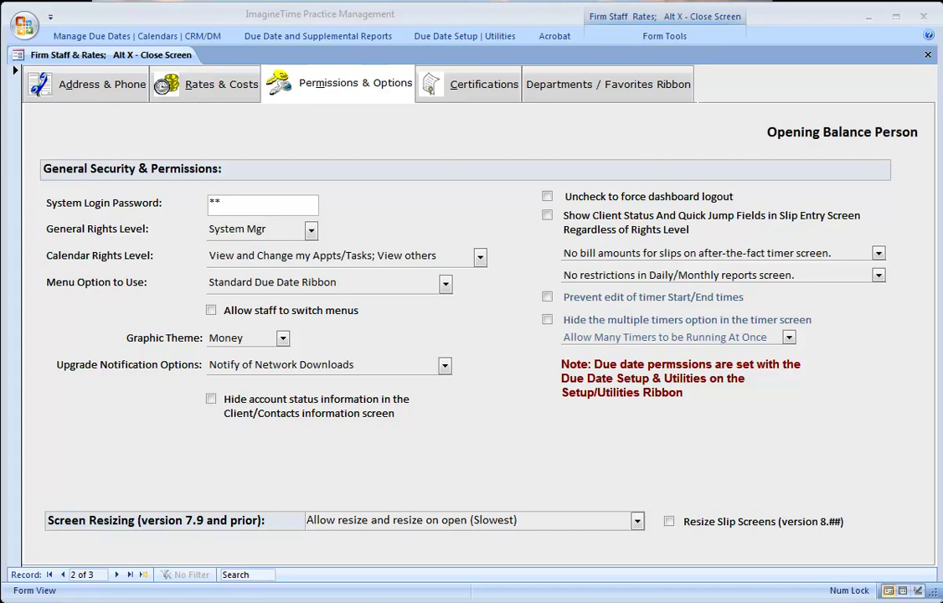
click(626, 44)
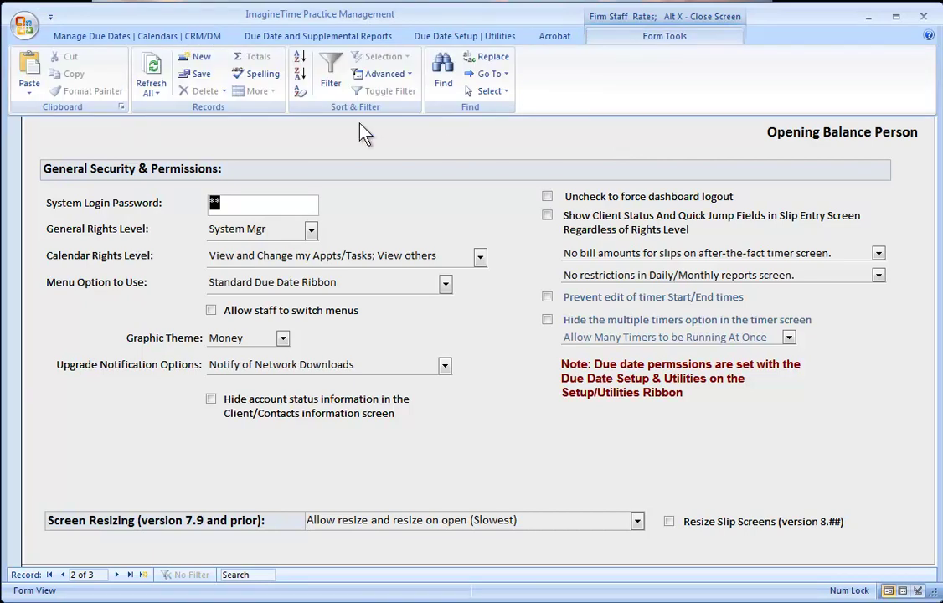
click(416, 168)
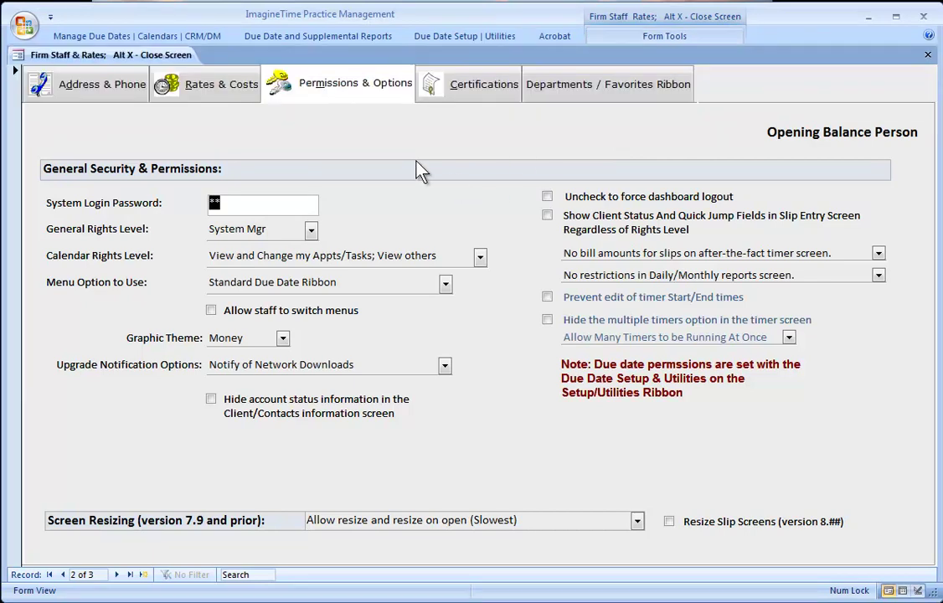
click(926, 66)
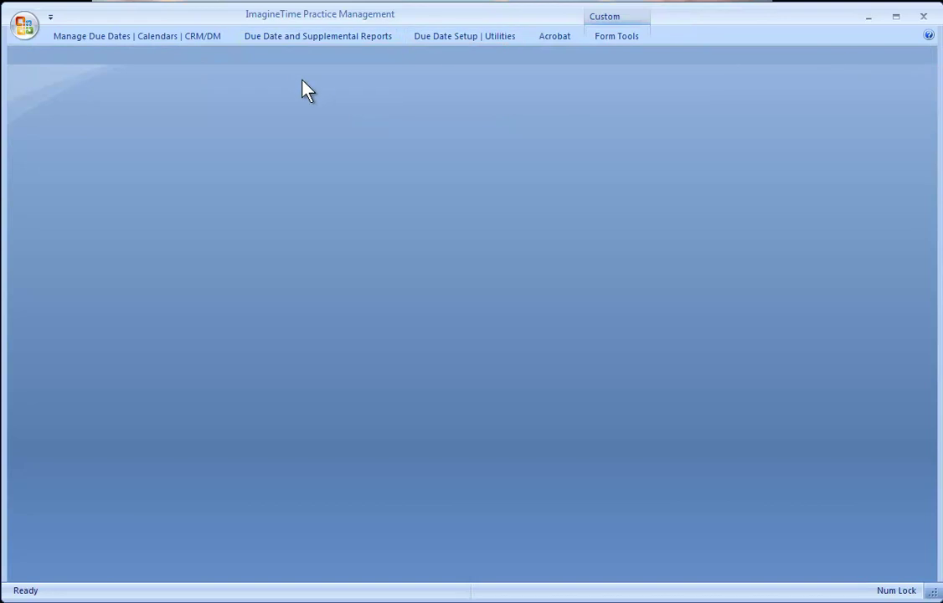
- Open Master Tasks/Subtasks, Permissions and Utilities, keeping the Default Filter at Not Complete
click(463, 42)
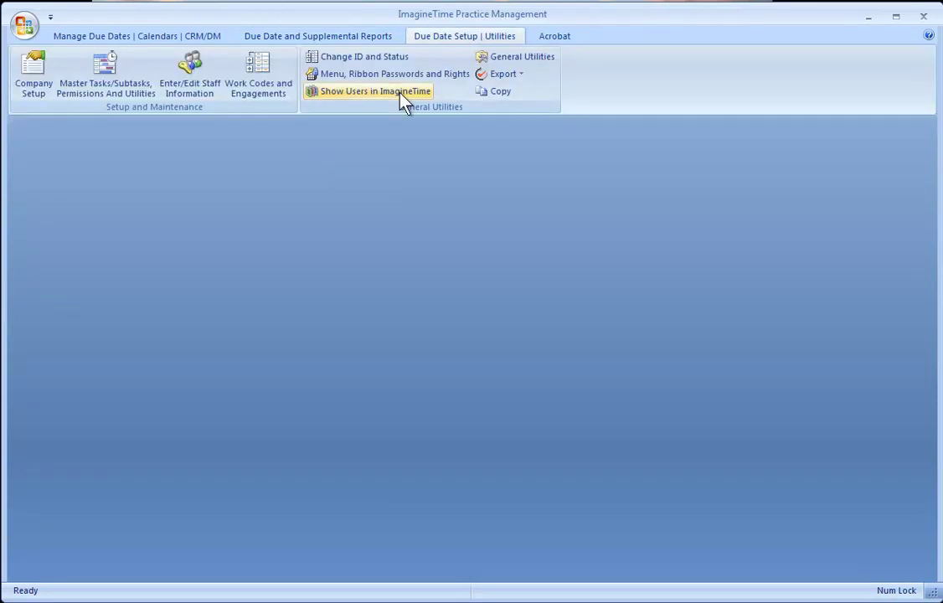
click(107, 72)
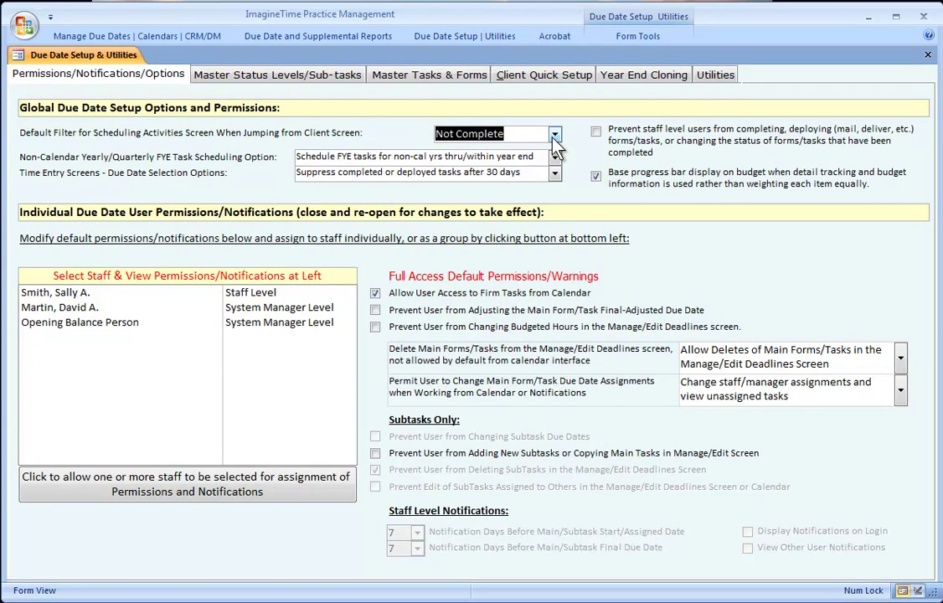
click(554, 138)
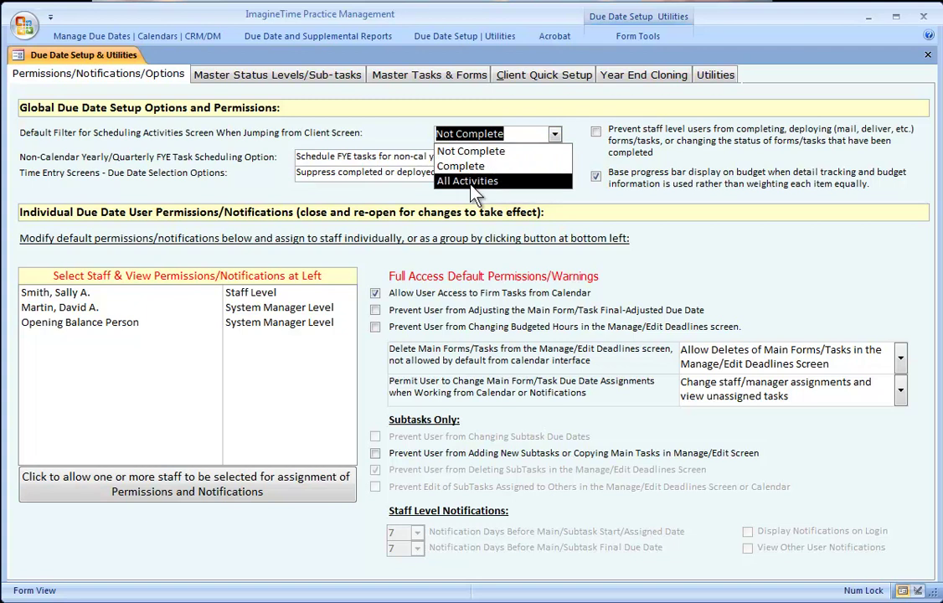
click(466, 155)
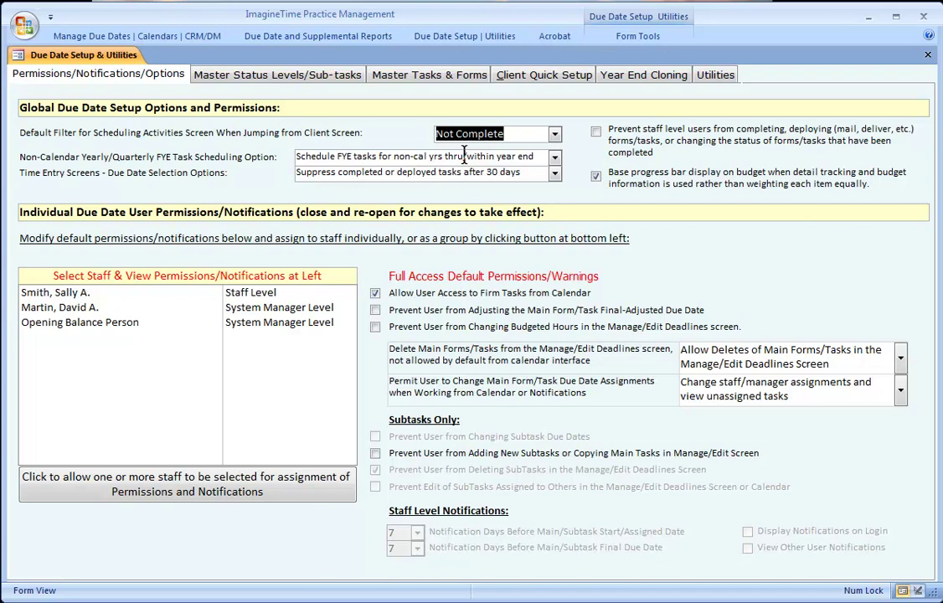
- Toggle the Prevent staff option on and back off, then open help for this screen
click(624, 142)
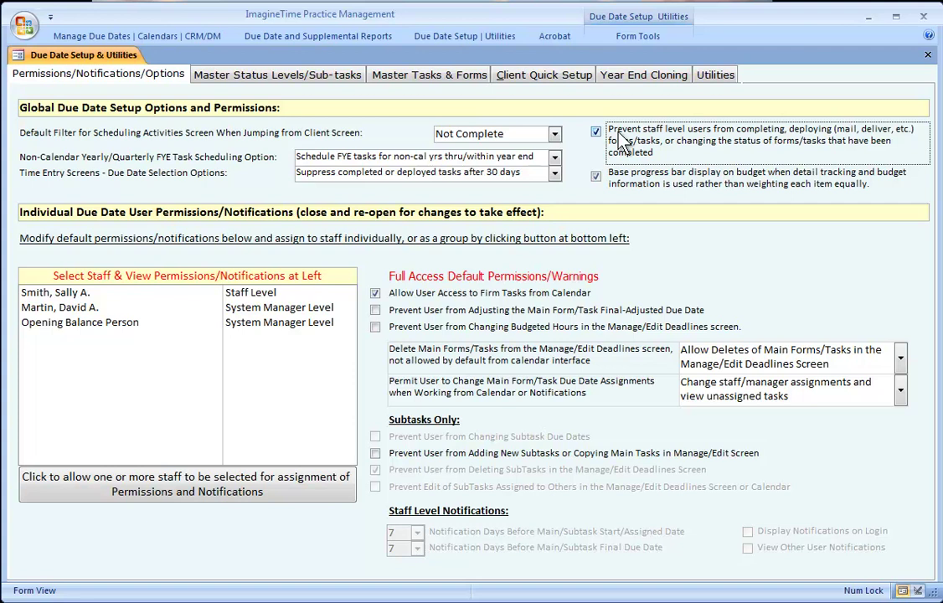
click(614, 149)
key(F1)
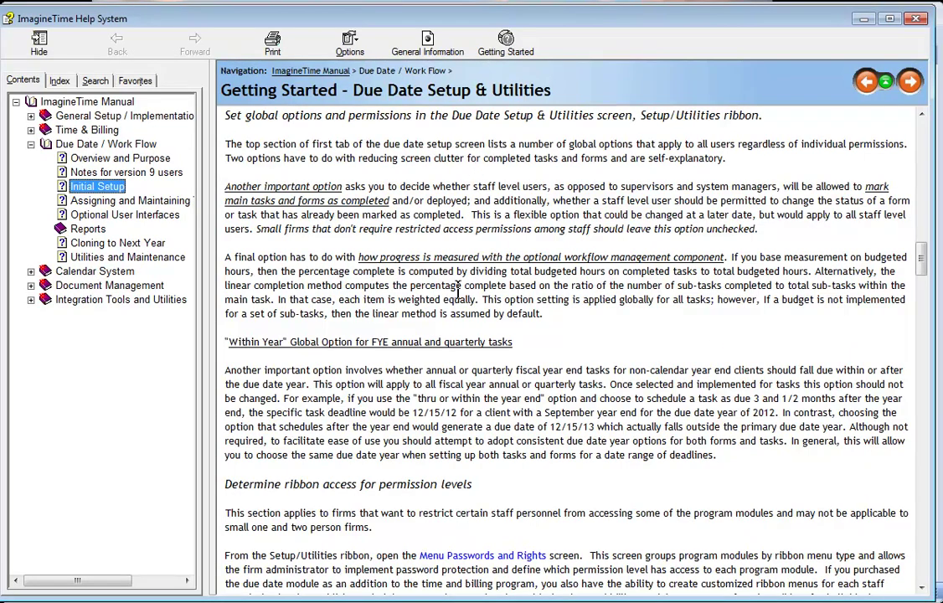
- Close the Getting Started - Due Date Setup & Utilities help window
click(918, 17)
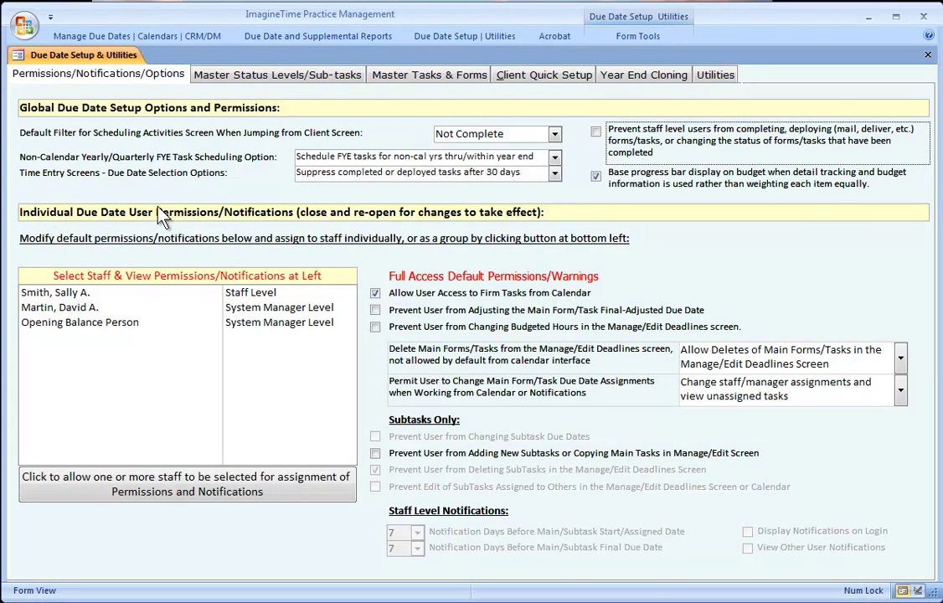
- Grant the selected System Manager staff Full Access permissions, save, and show Master Tasks & Forms
click(38, 308)
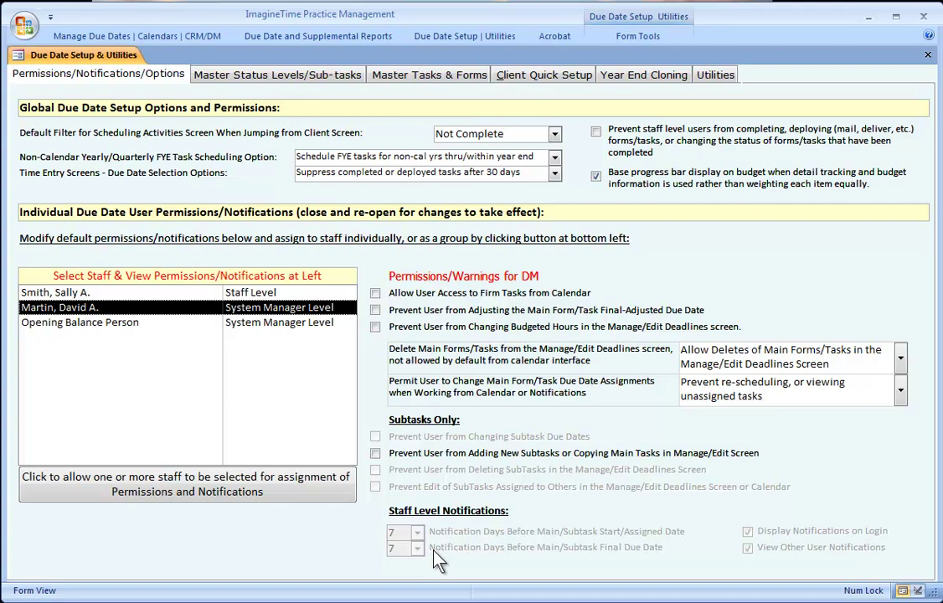
click(191, 494)
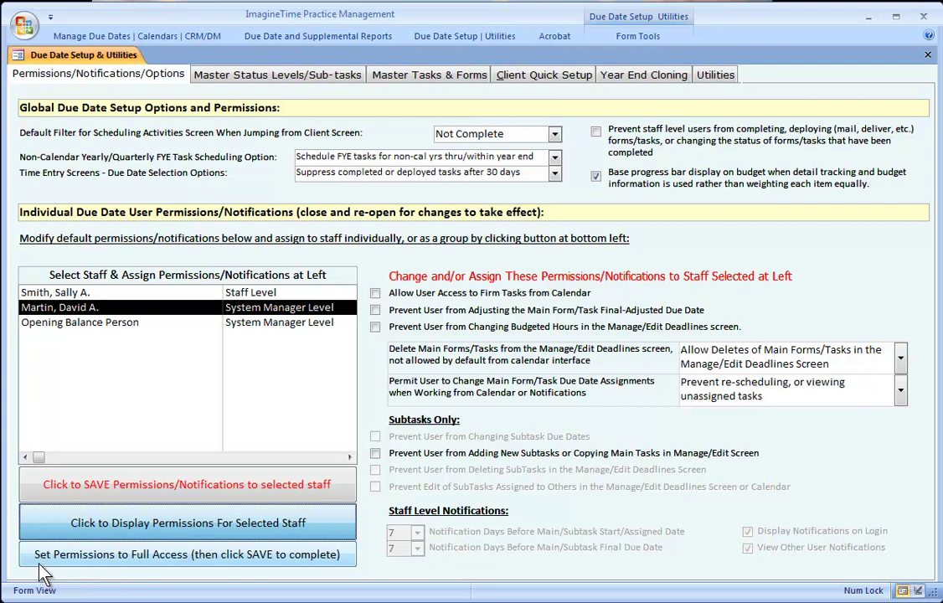
click(185, 560)
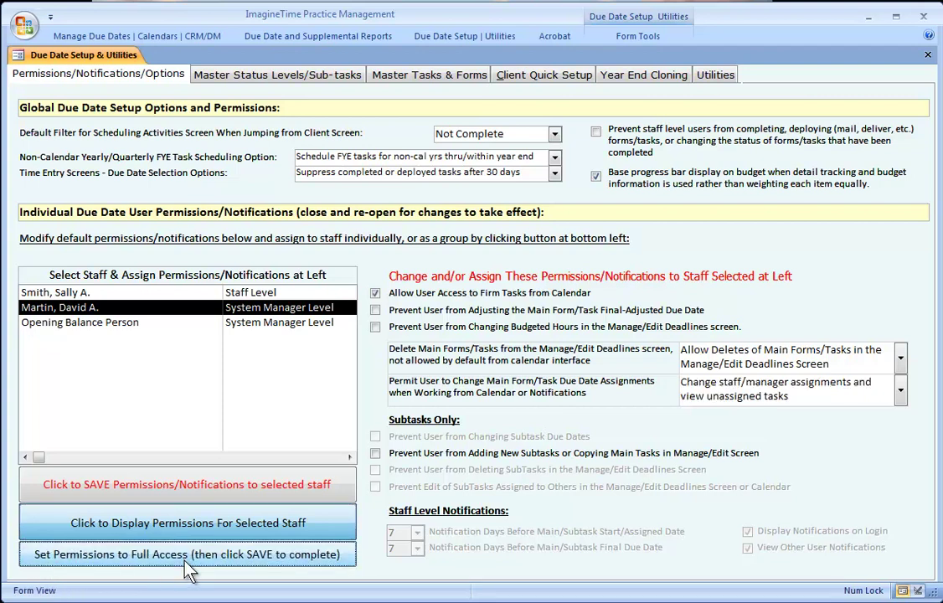
click(179, 482)
click(576, 395)
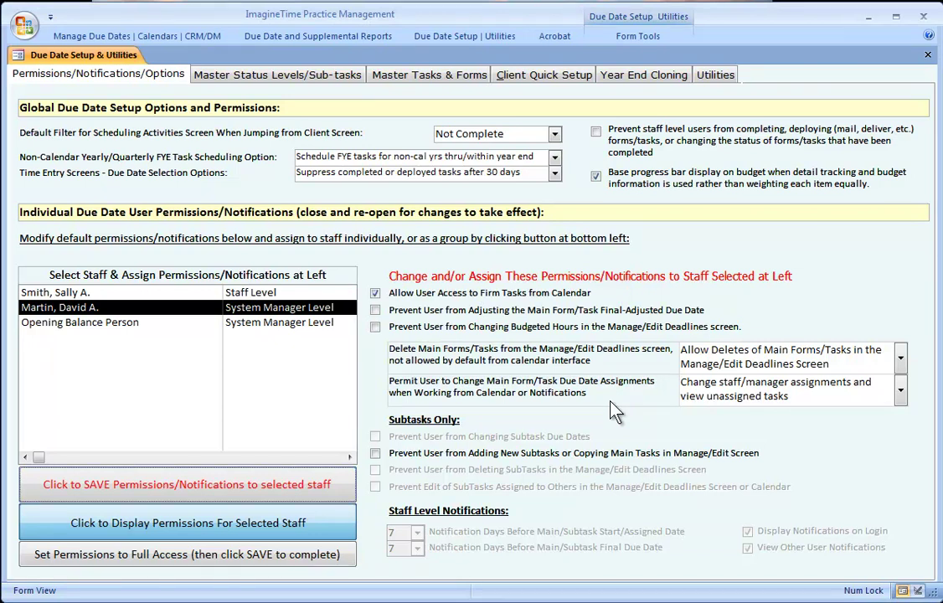
ctrl+click(92, 322)
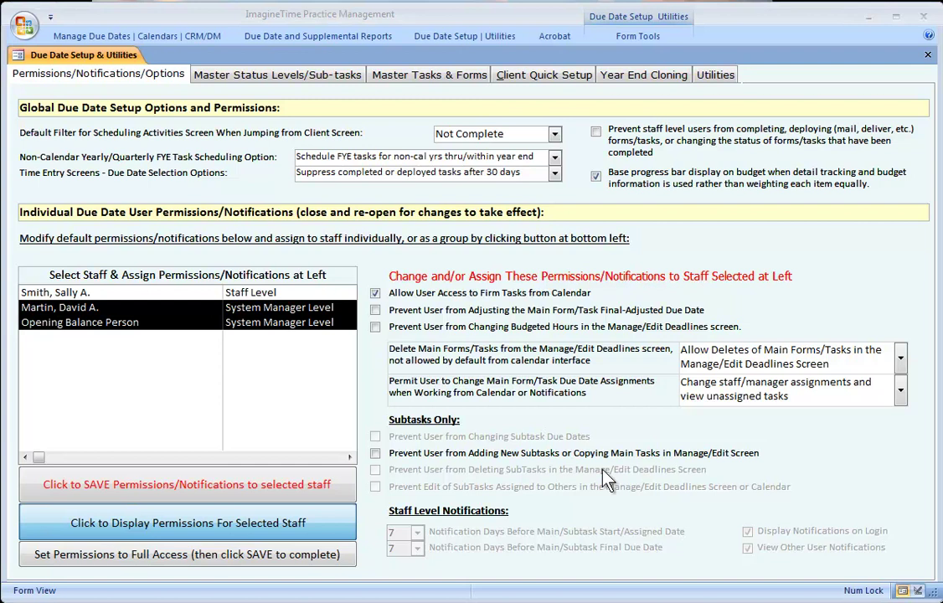
click(414, 73)
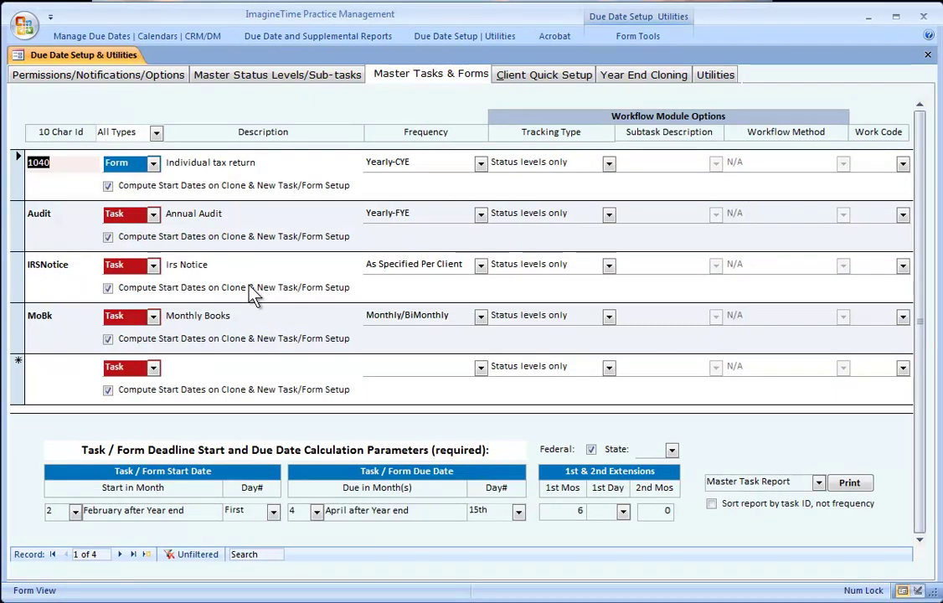
- Create the CompQtr task 'Quarterly Compilation Work' with Quarterly-FYE frequency
click(64, 369)
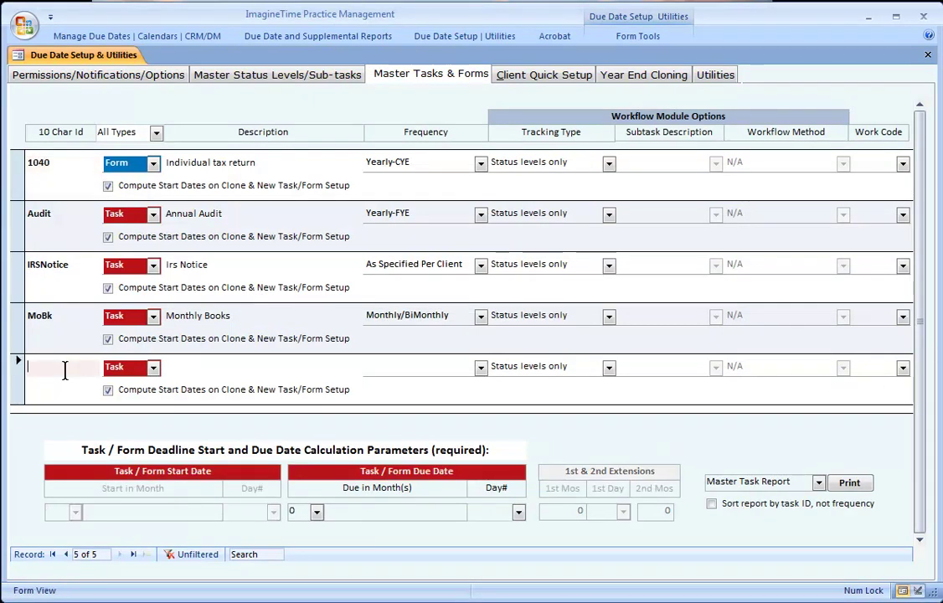
text(Comp)
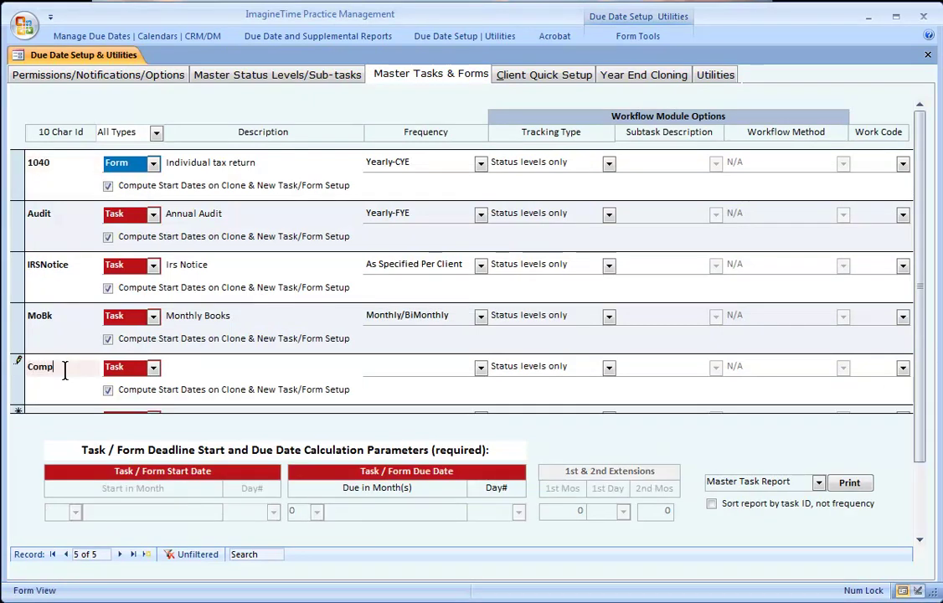
text(Qt)
key(Tab)
key(Tab)
text(Quarterly Com9l)
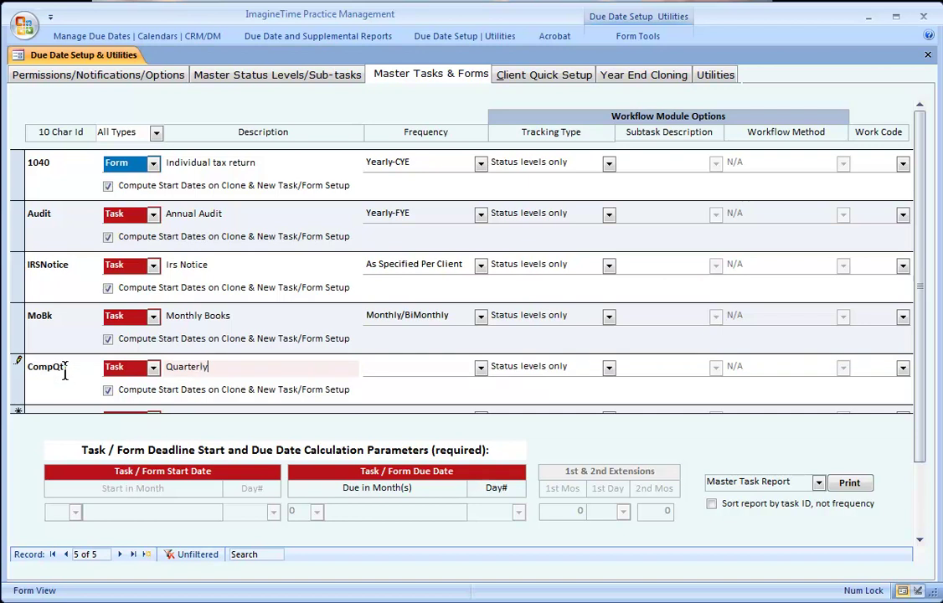
key(BackSpace)
key(BackSpace)
text(pilation Work)
key(BackSpace)
key(BackSpace)
key(BackSpace)
text(ork)
key(Tab)
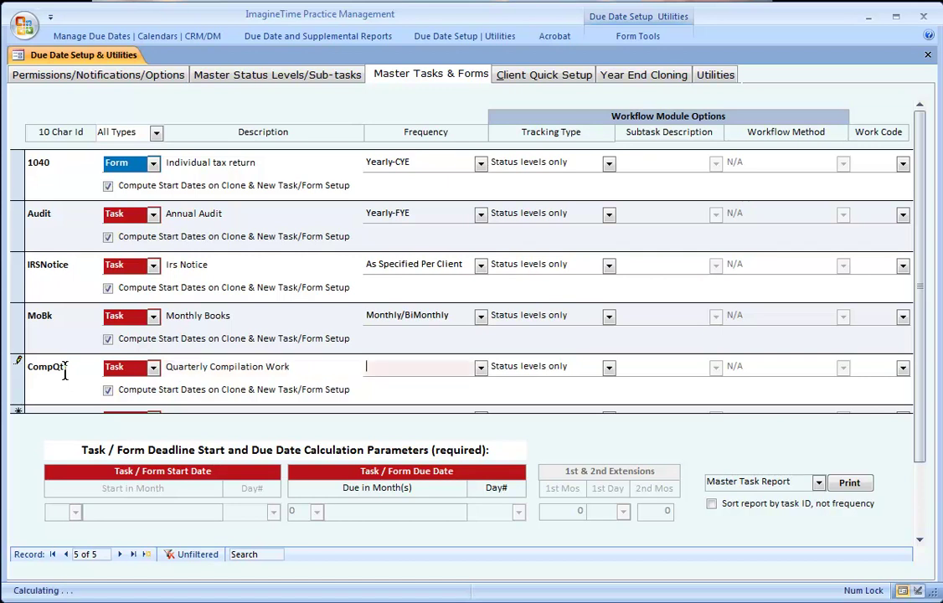
click(480, 367)
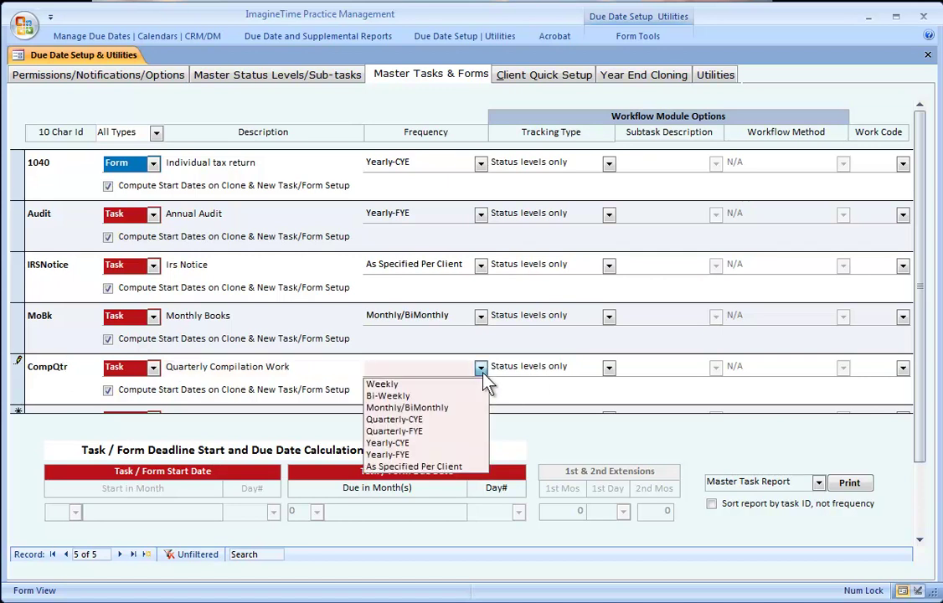
click(403, 431)
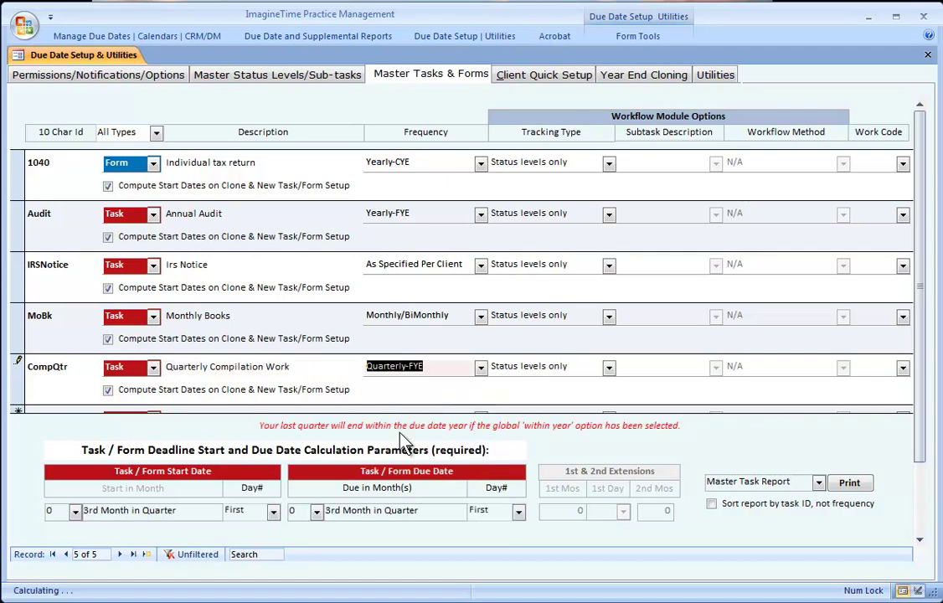
- Set CompQtr to start and fall due in the 1st month after quarter, day 21, and save
click(75, 511)
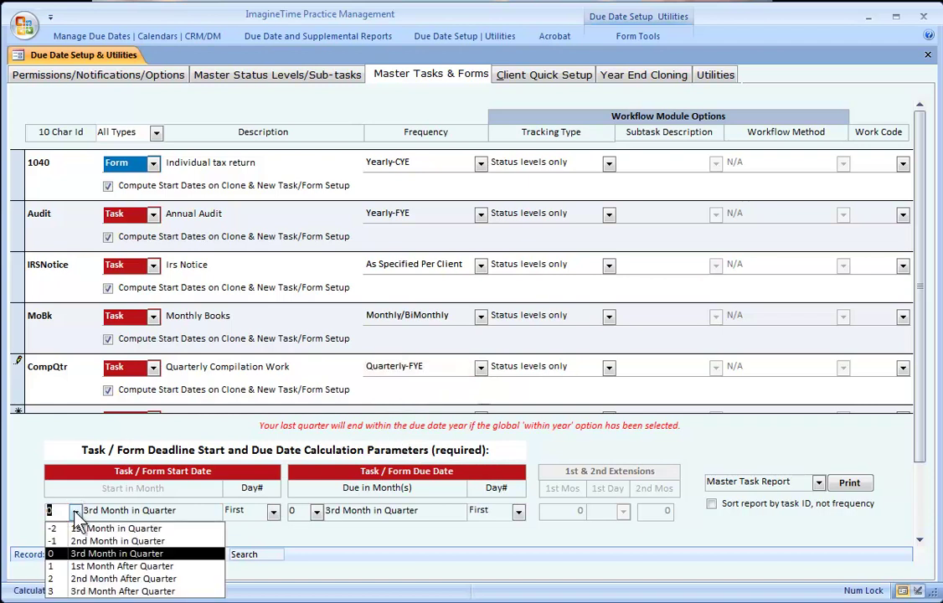
click(74, 567)
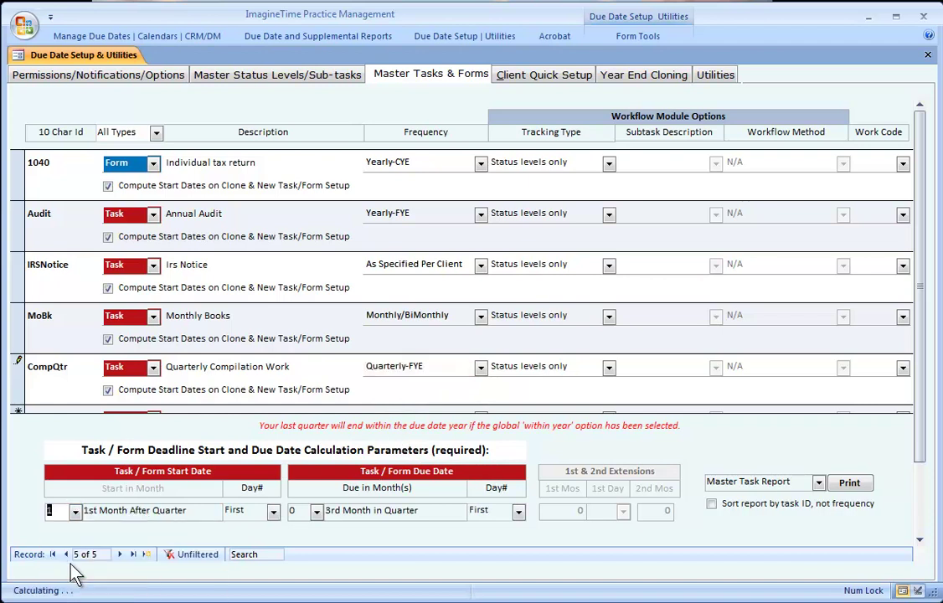
click(317, 514)
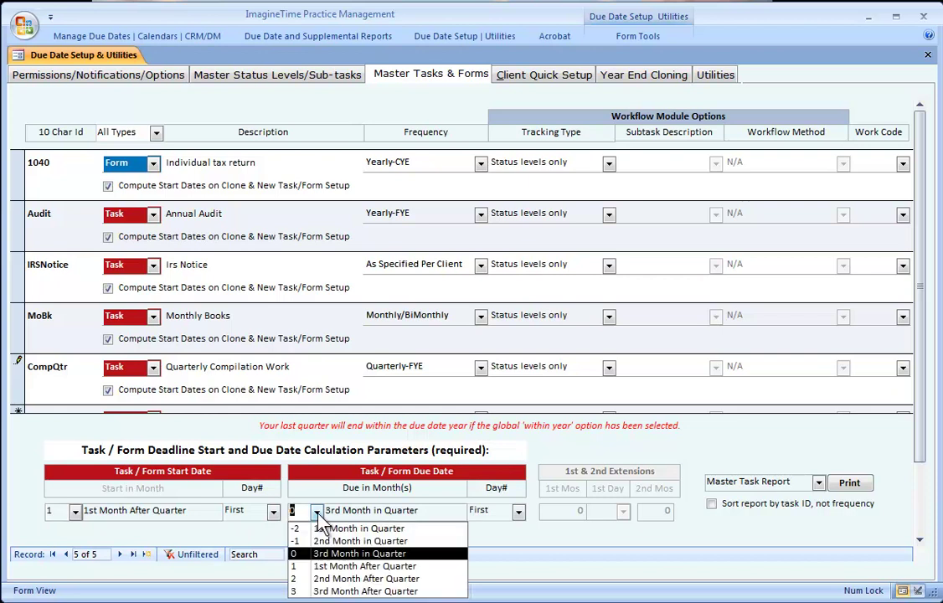
click(295, 566)
click(519, 511)
scroll(499, 578, down, 2)
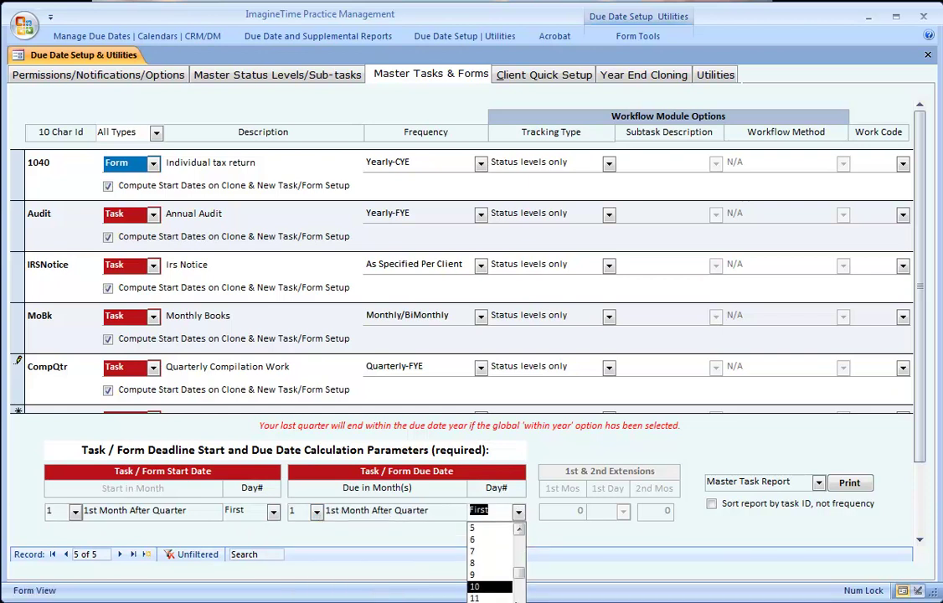
scroll(494, 577, down, 2)
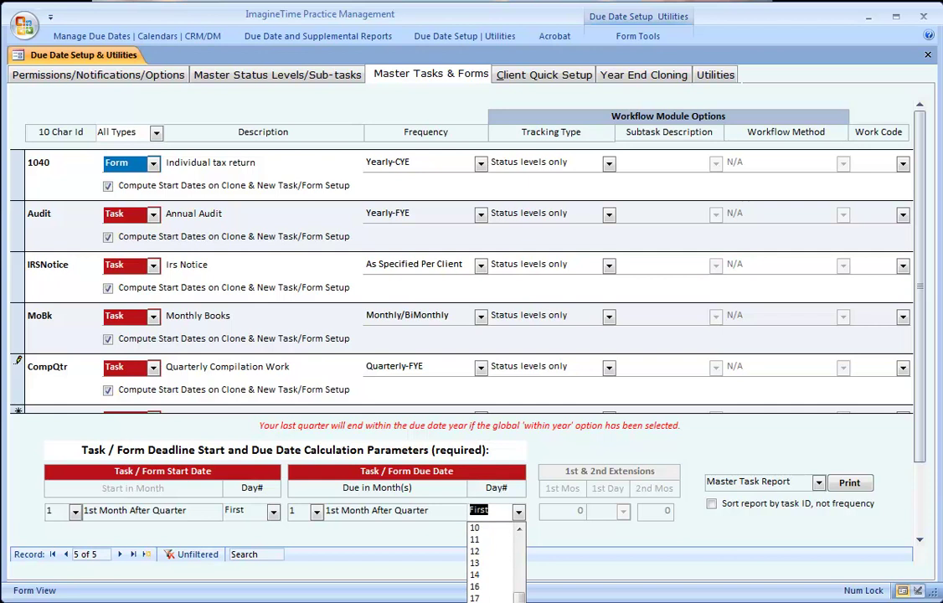
scroll(494, 569, down, 1)
click(481, 586)
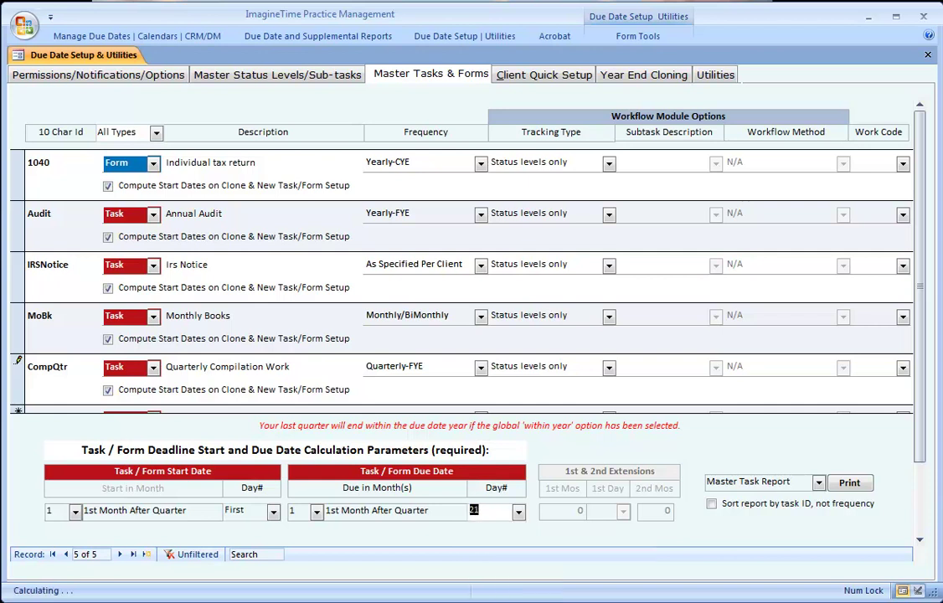
click(17, 385)
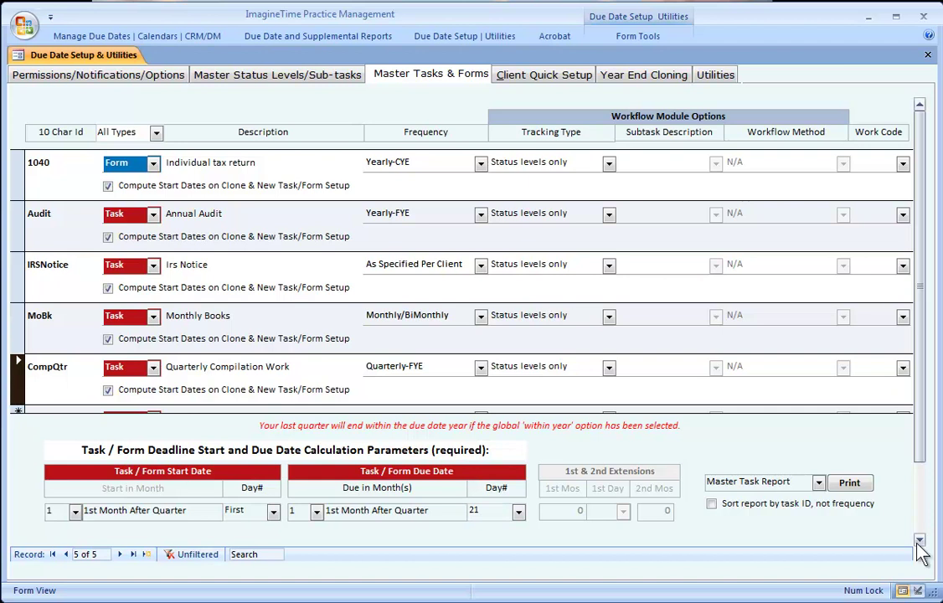
click(919, 540)
click(53, 371)
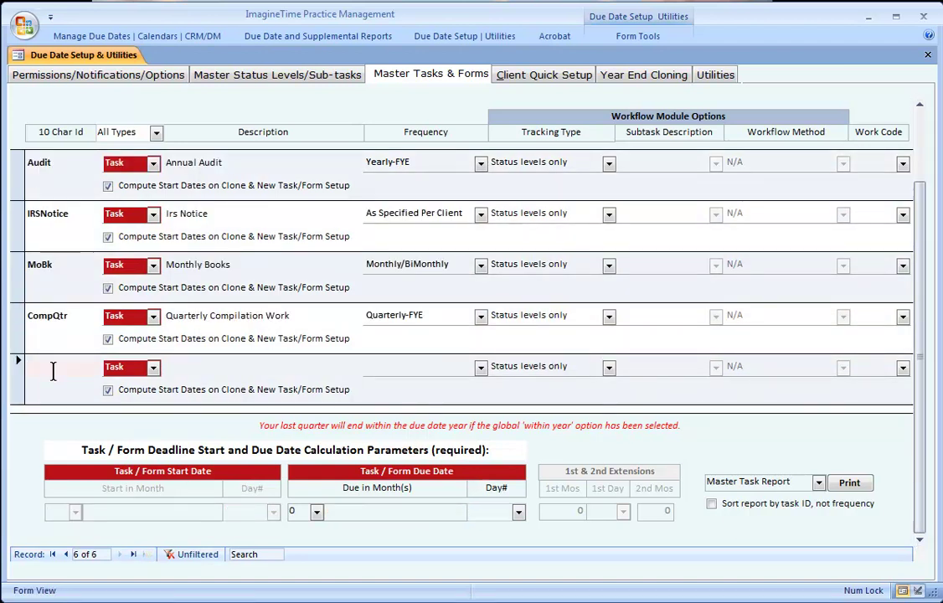
- Enter 1120S as a Form titled 'Small Business Return' with Yearly-FYE frequency
text(1120S)
key(Tab)
text(F)
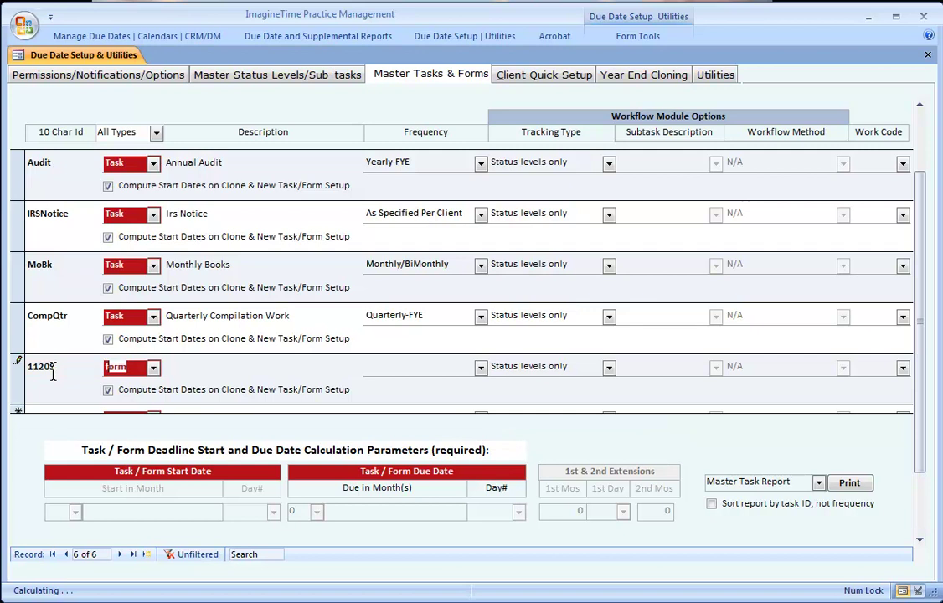
key(Tab)
text(Small)
key(BackSpace)
key(BackSpace)
key(BackSpace)
key(BackSpace)
text(mall Business Retrun)
key(BackSpace)
key(BackSpace)
key(BackSpace)
key(BackSpace)
text(turn)
key(Tab)
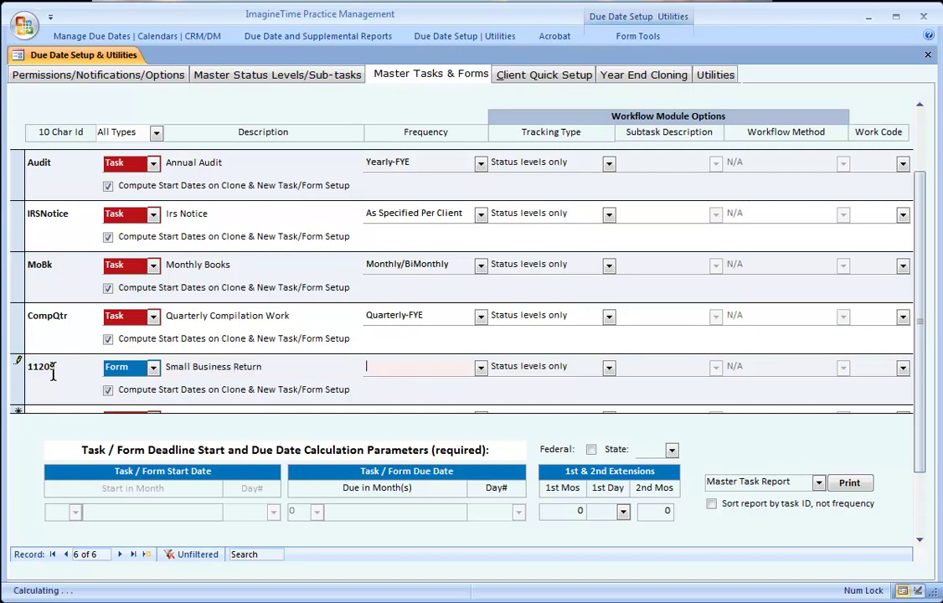
click(481, 367)
click(424, 393)
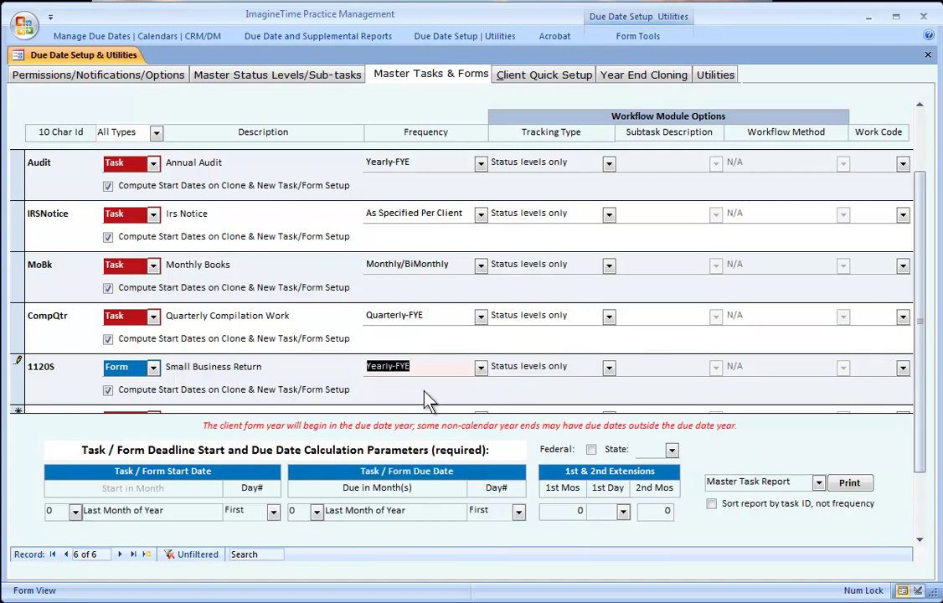
- Set 1120S to start month 1, due 15th of month 3, 6-month extension, and save
click(75, 512)
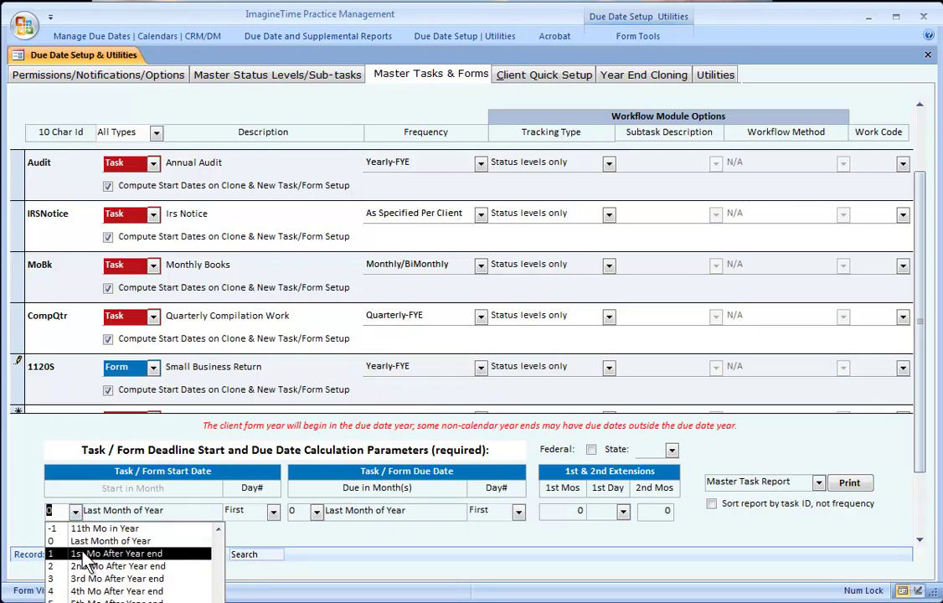
click(85, 556)
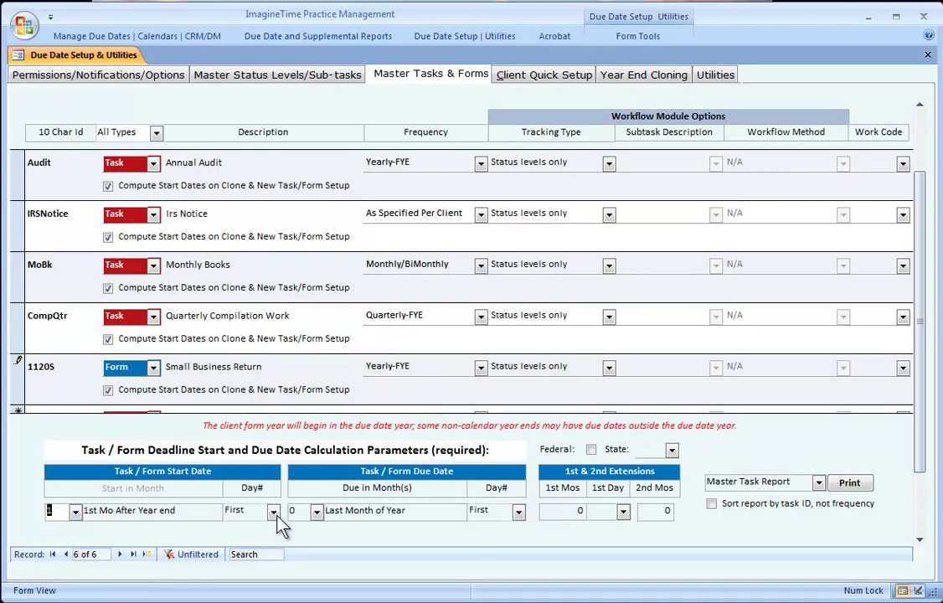
click(317, 512)
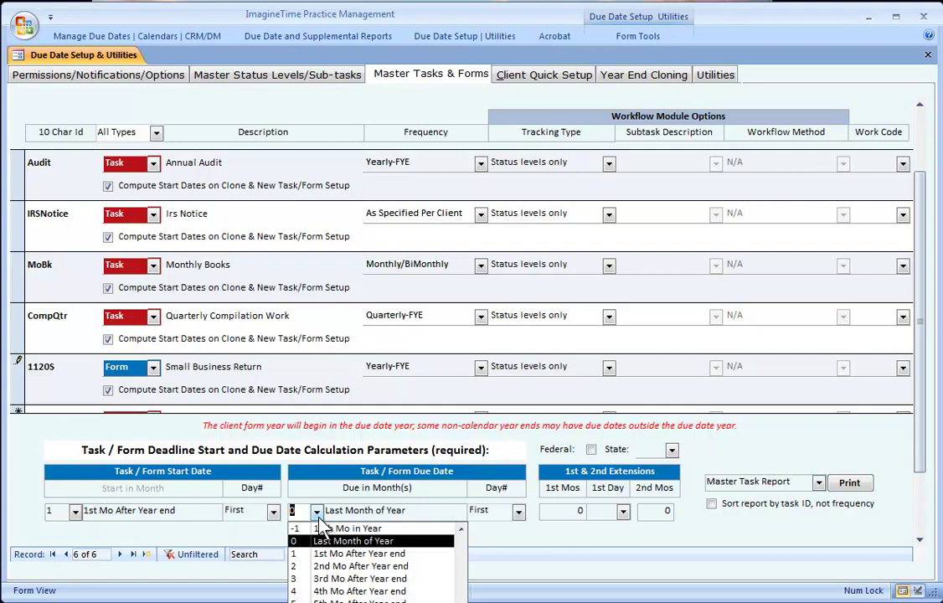
click(318, 579)
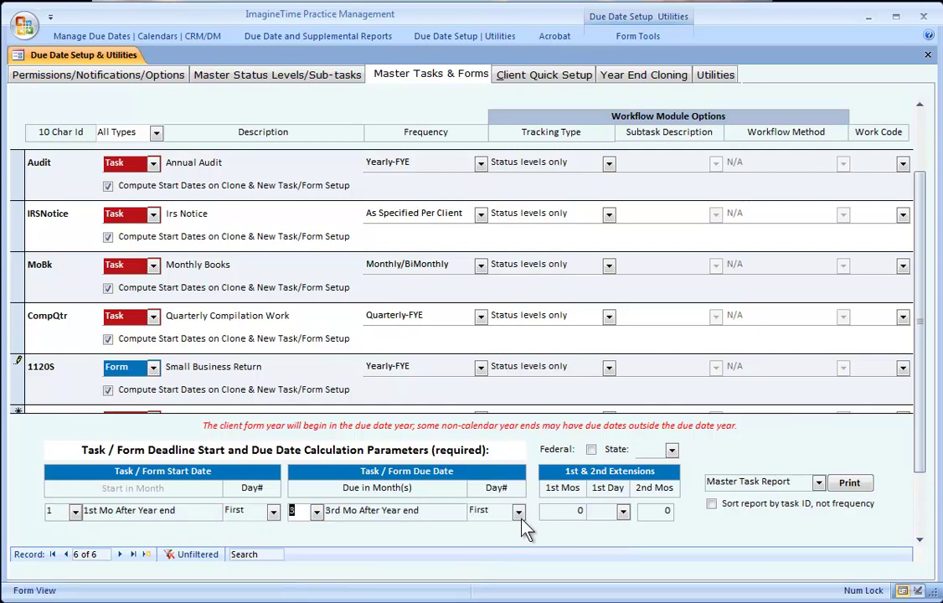
click(521, 514)
text(15th)
key(Tab)
text(6)
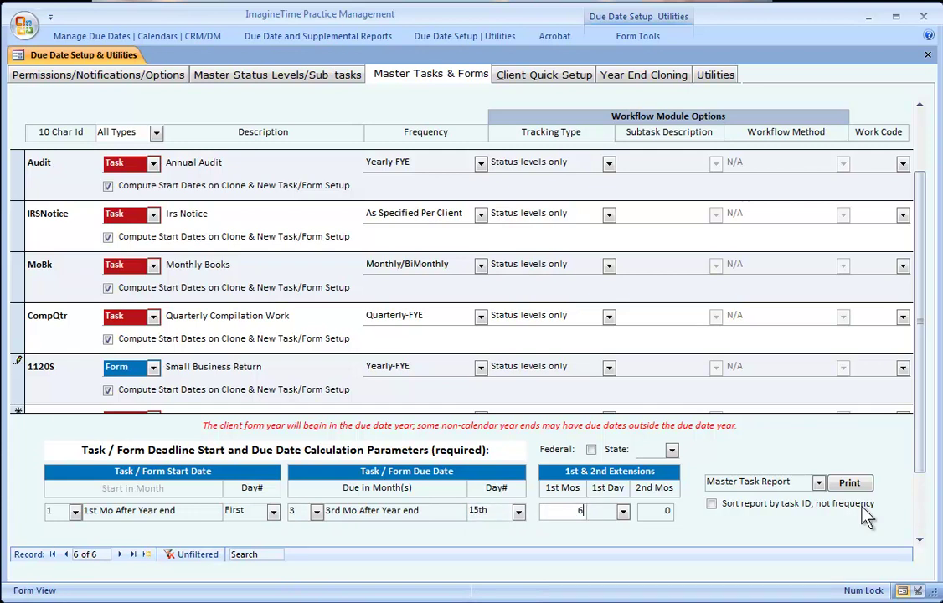
click(19, 377)
scroll(63, 376, down, 1)
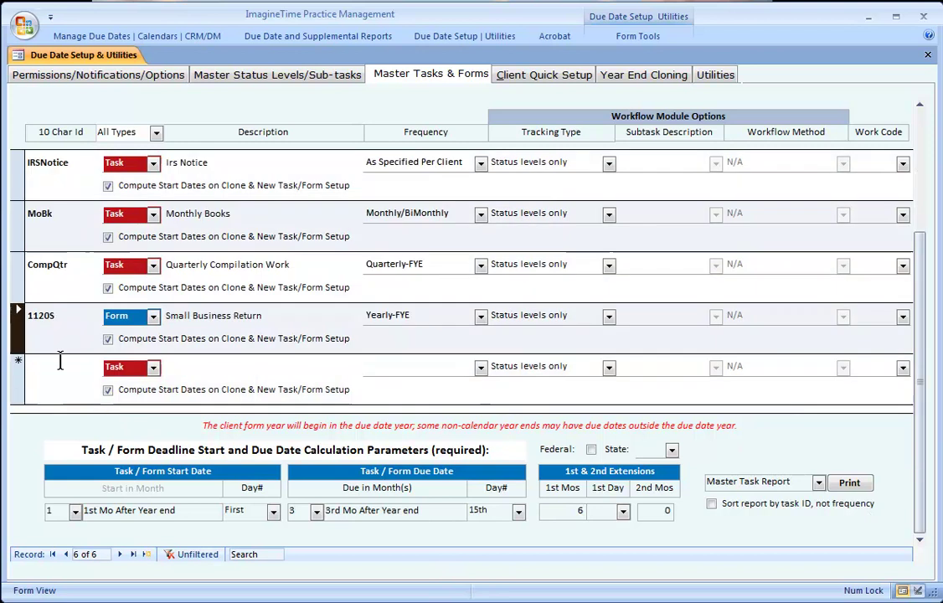
- Switch between the CompQtr and 1120S rows, keeping CompQtr's frequency at Quarterly-FYE
click(57, 373)
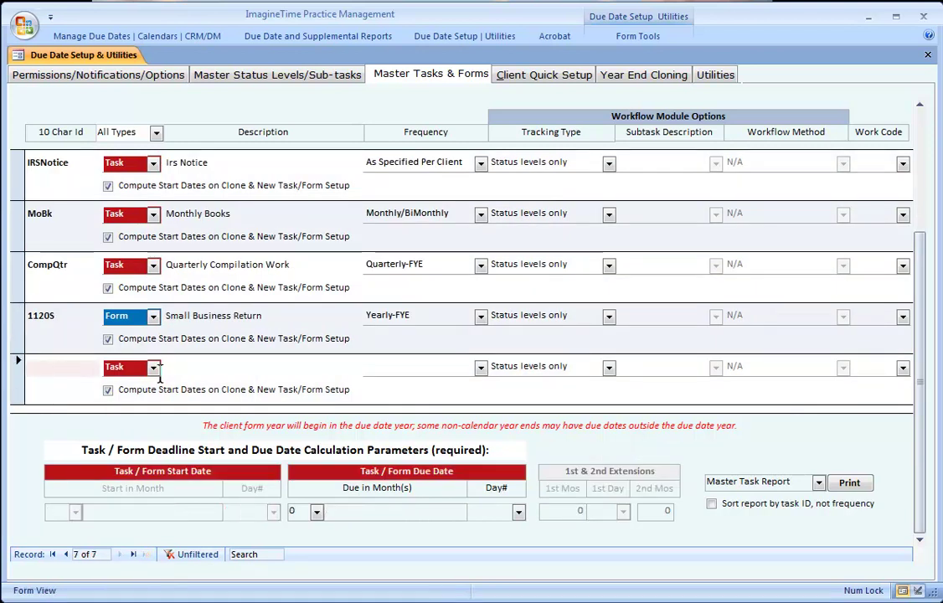
click(401, 266)
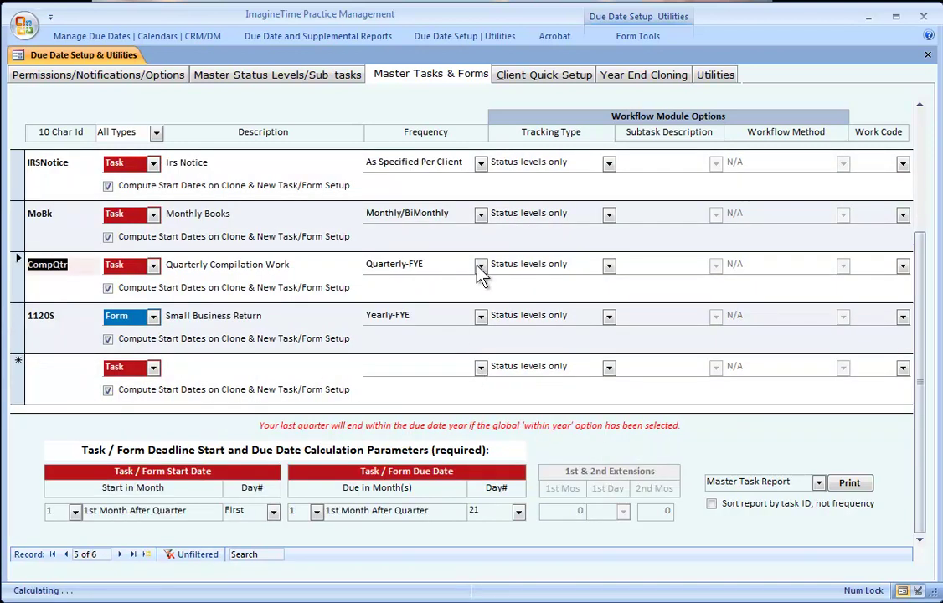
click(480, 265)
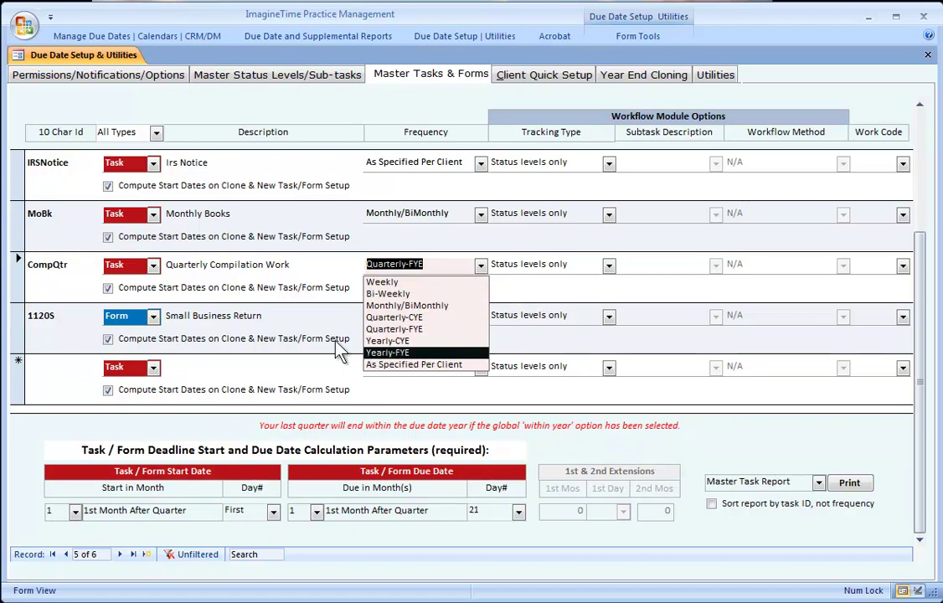
click(240, 264)
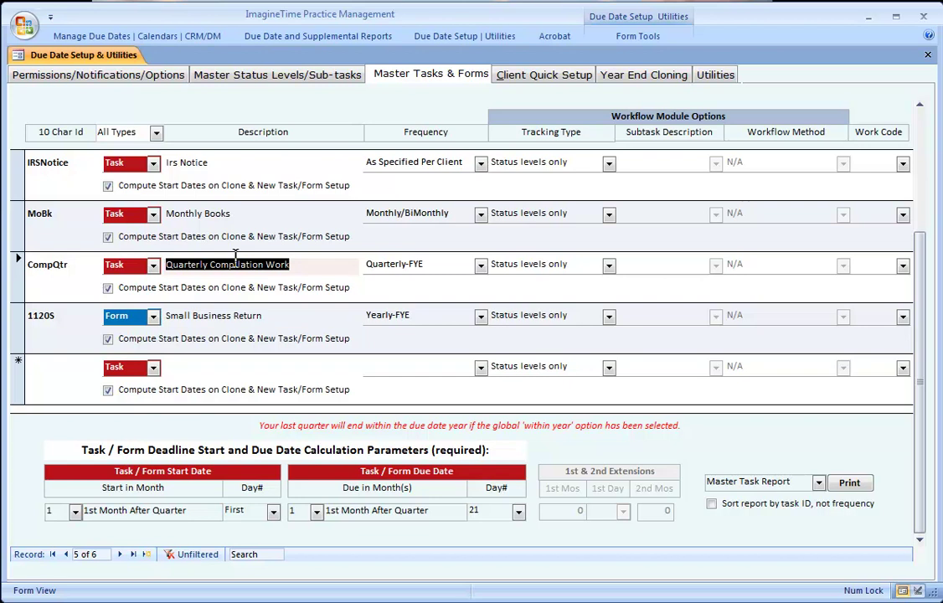
click(226, 315)
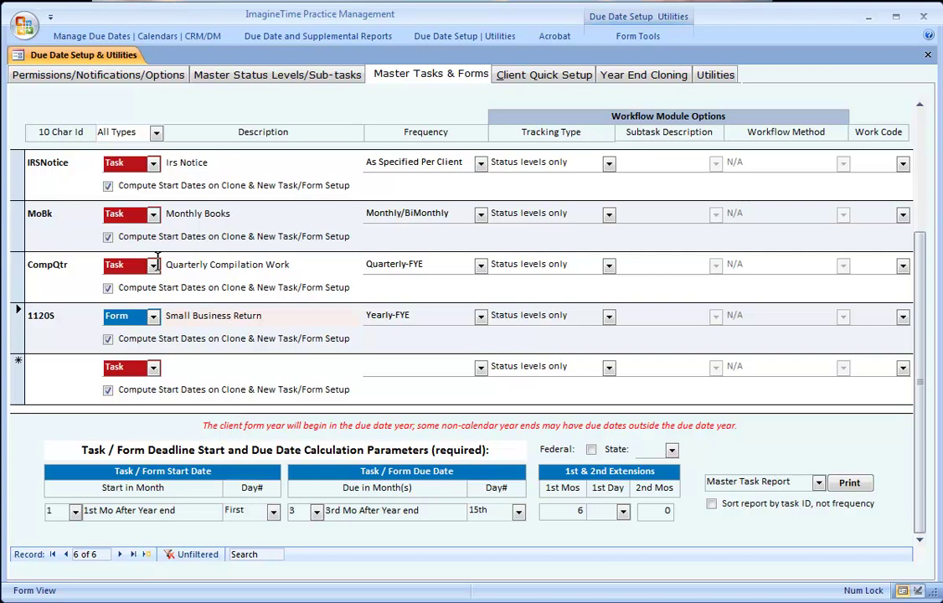
click(187, 264)
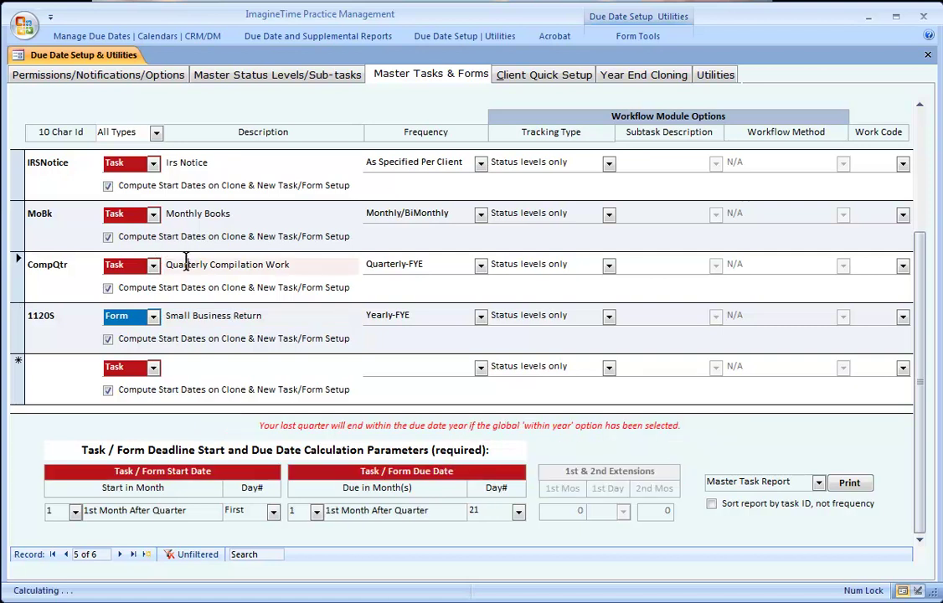
- Compare both frequency lists without changes, then mark 1120S as Federal and save it
click(198, 318)
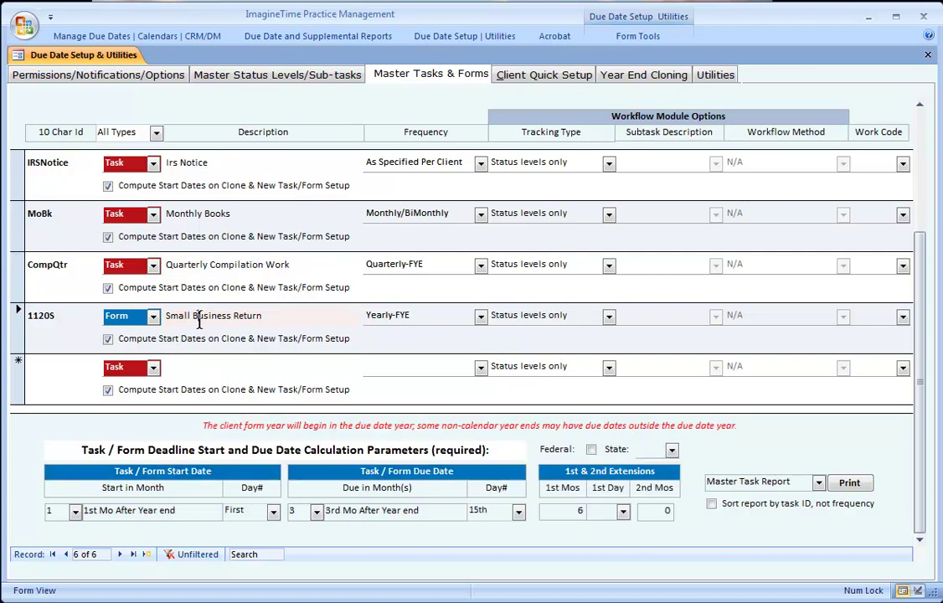
click(481, 317)
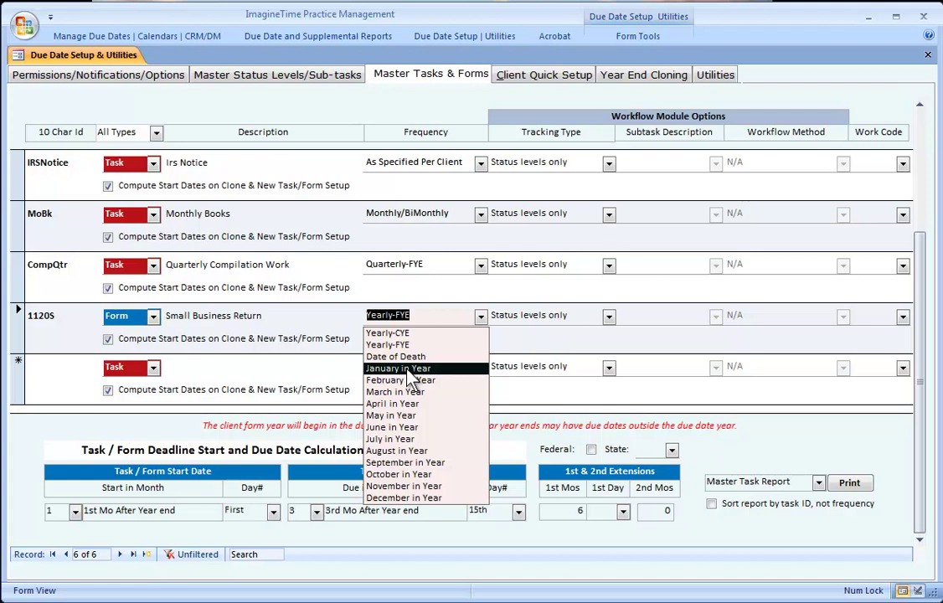
click(481, 266)
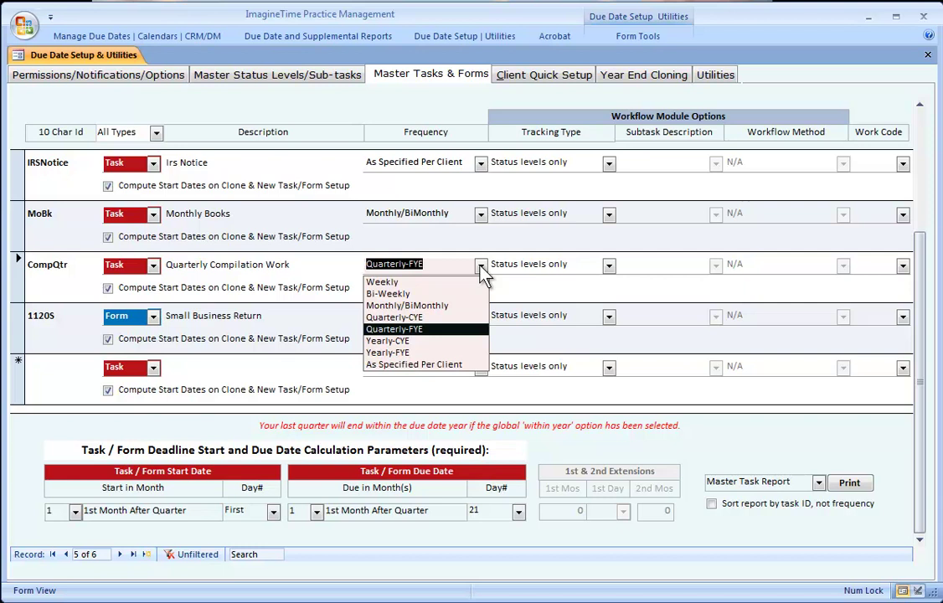
click(252, 162)
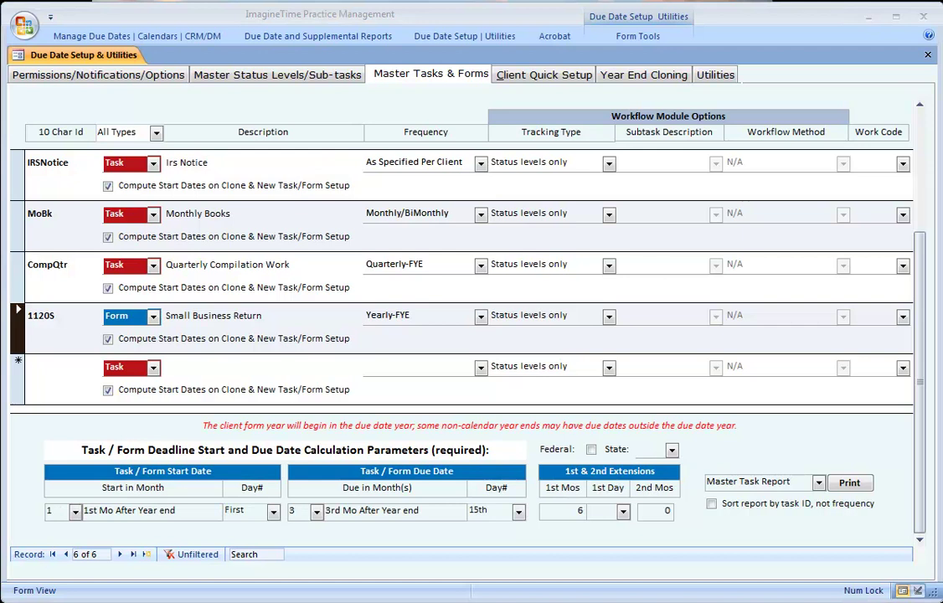
click(591, 450)
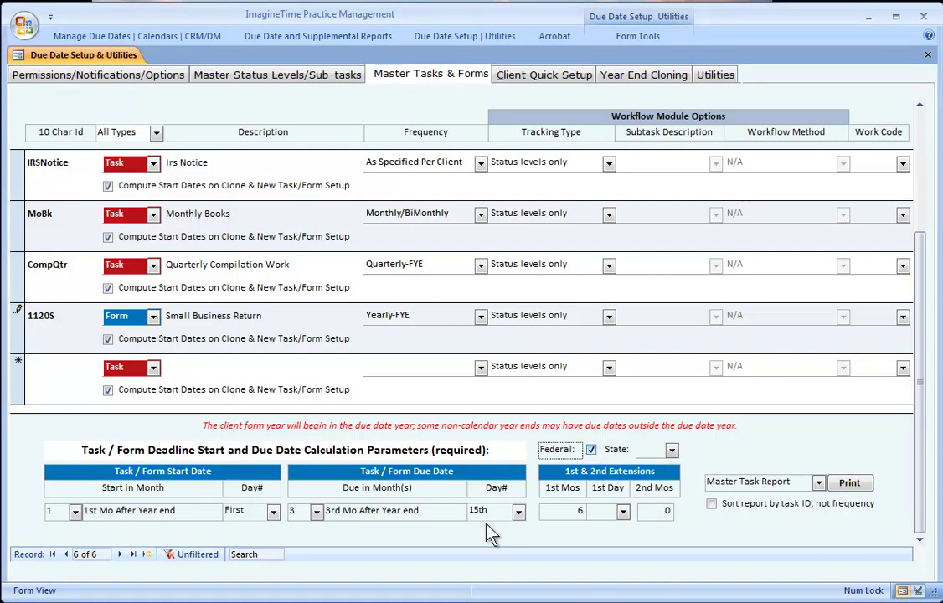
click(15, 318)
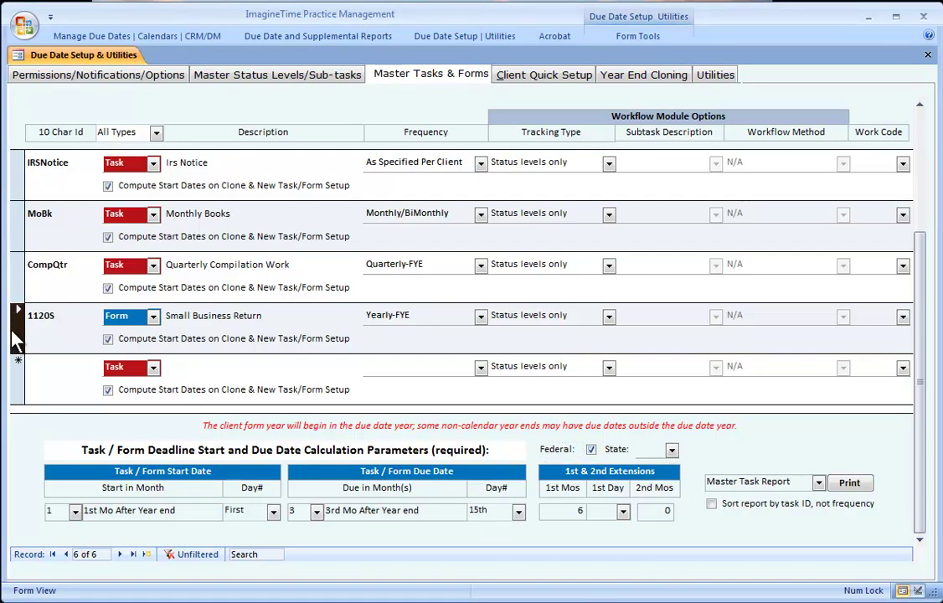
click(848, 492)
click(916, 590)
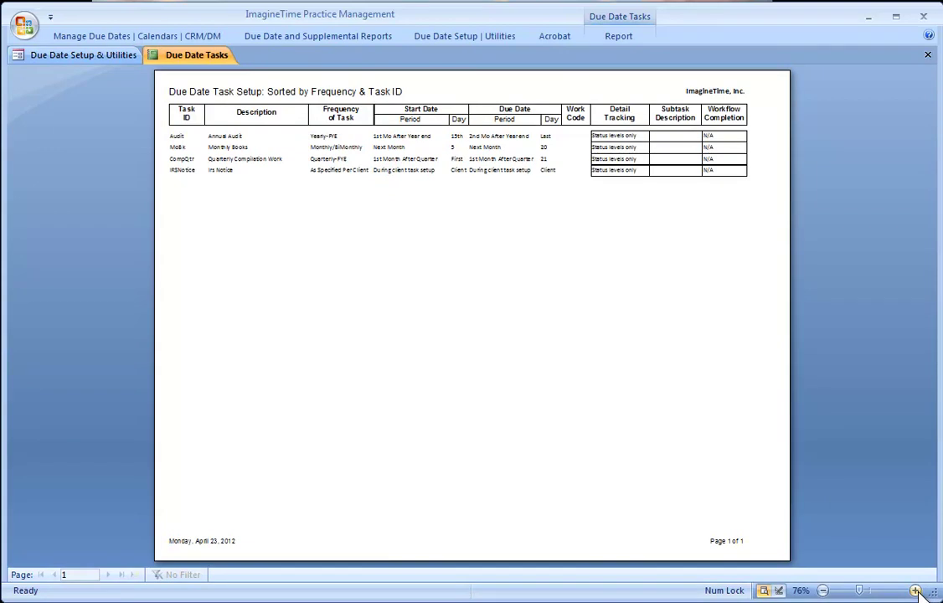
click(916, 591)
click(916, 590)
click(916, 590)
click(916, 591)
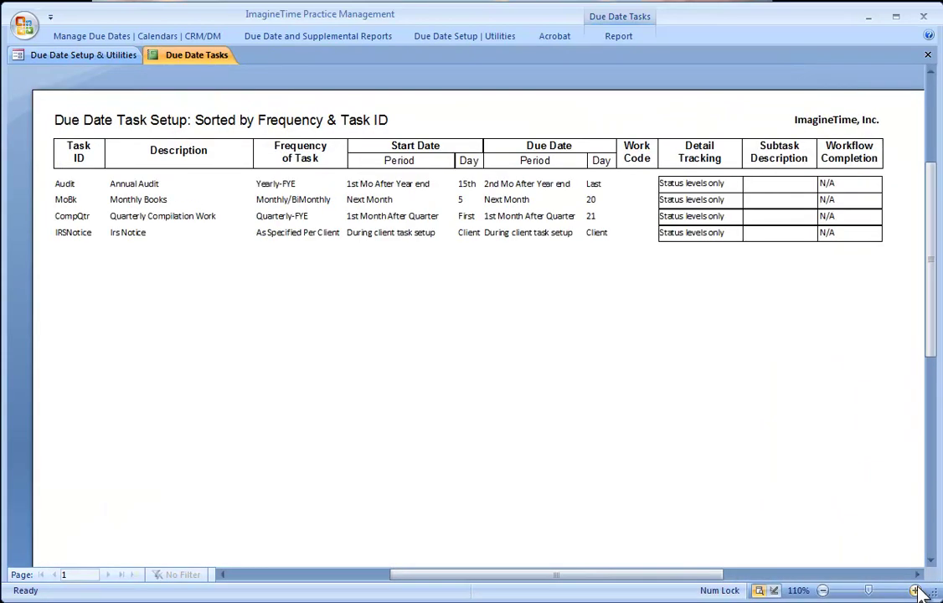
click(927, 56)
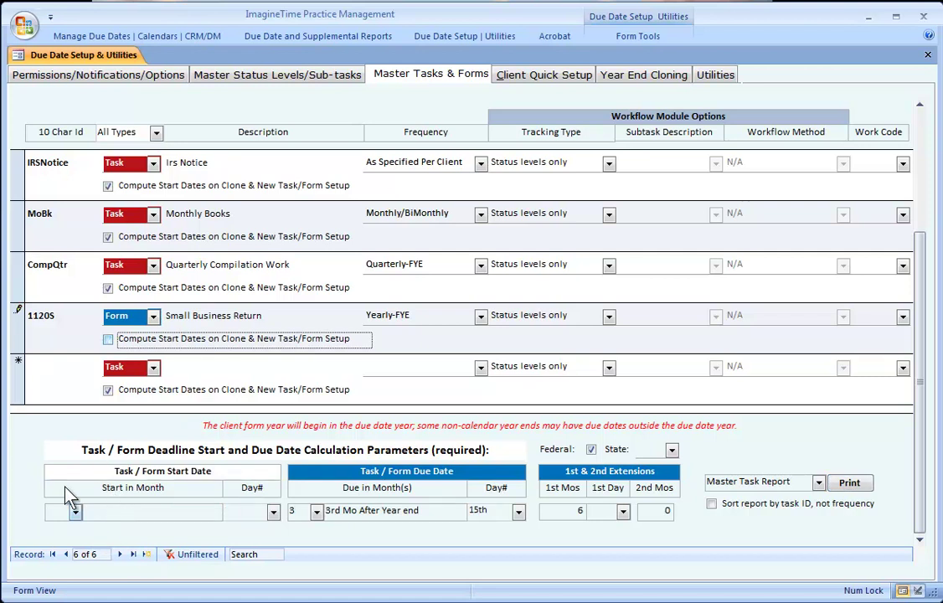
- Save the 1120S form with Compute Start Dates off and show the Monthly Books date parameters
click(20, 332)
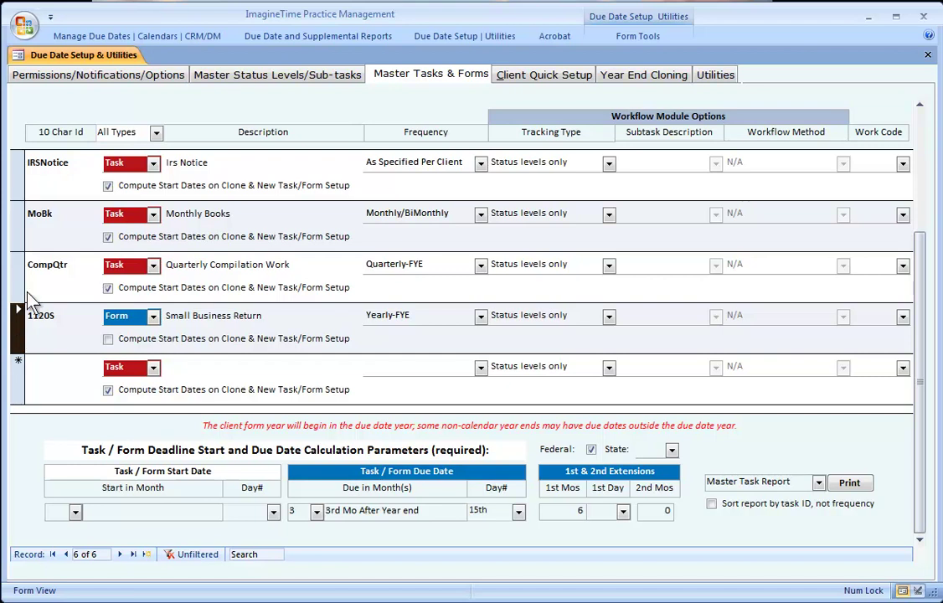
click(15, 224)
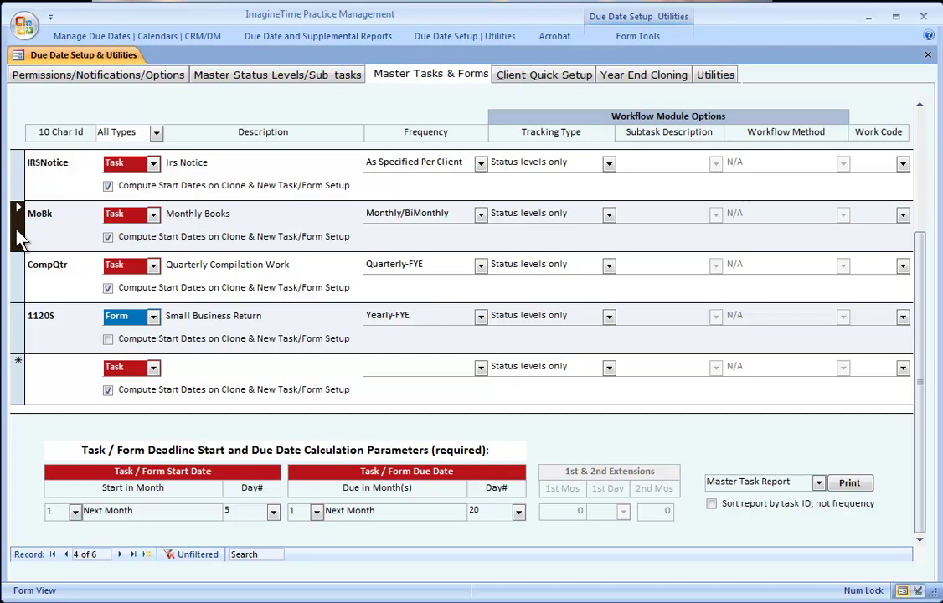
click(397, 219)
key(F1)
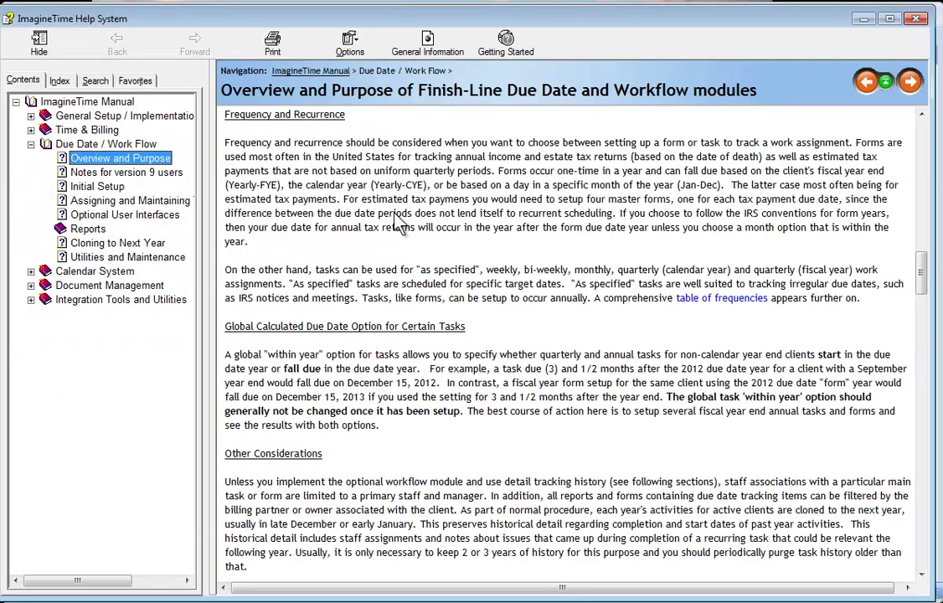
drag(925, 276, 923, 375)
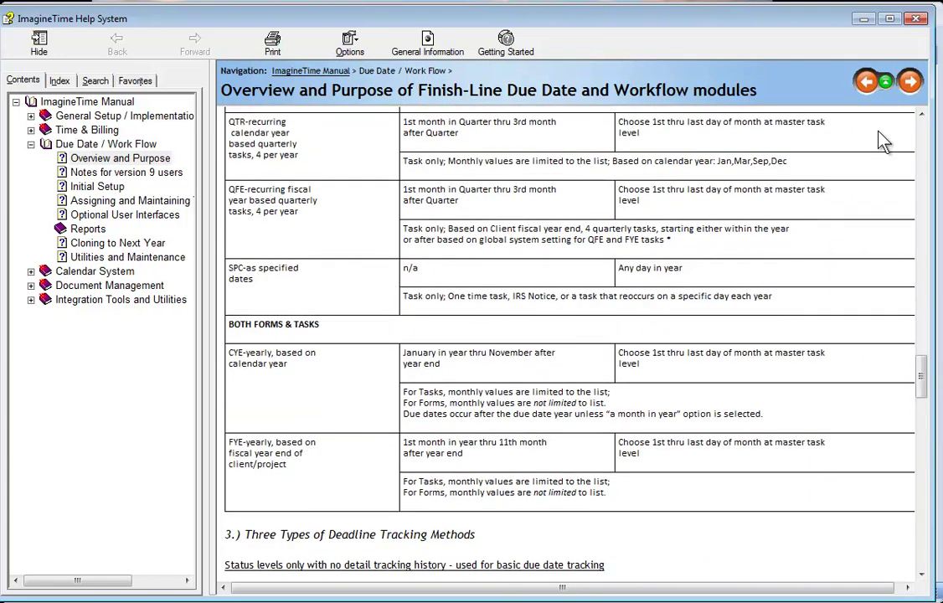
click(916, 19)
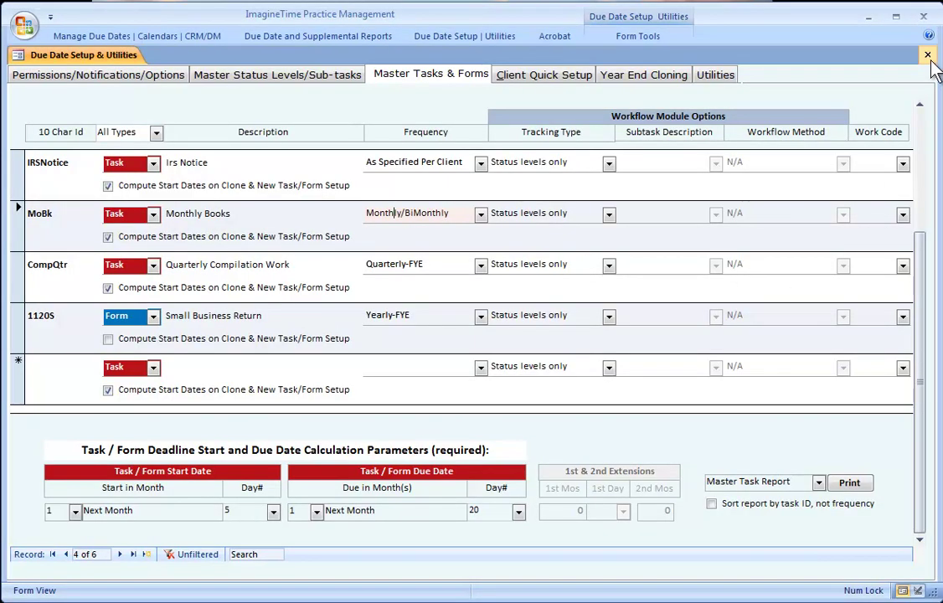
- Add client GSA Industries, Inc. with its id, sort name, and billing partner DM
click(72, 36)
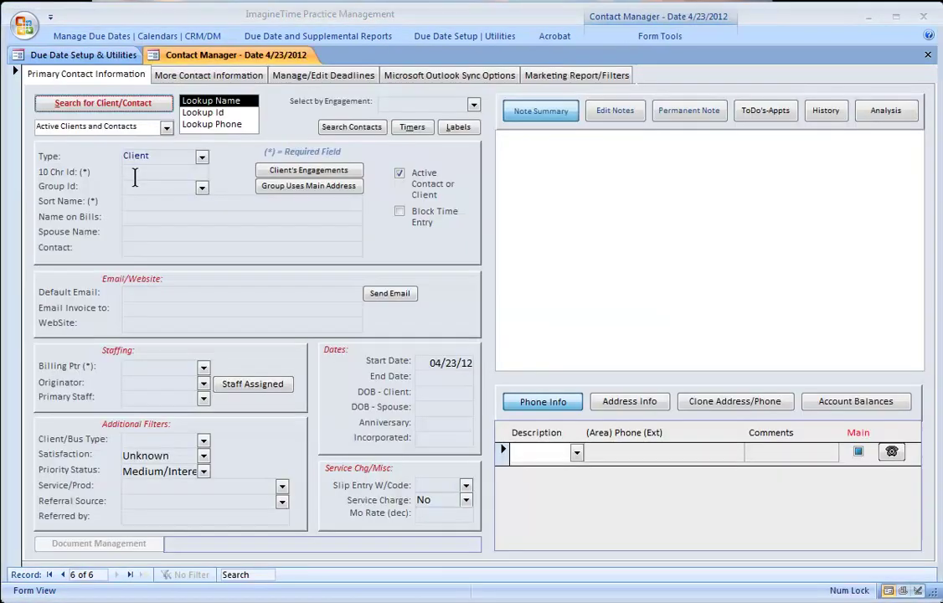
click(134, 175)
text(GSA)
key(Tab)
text(GSA I)
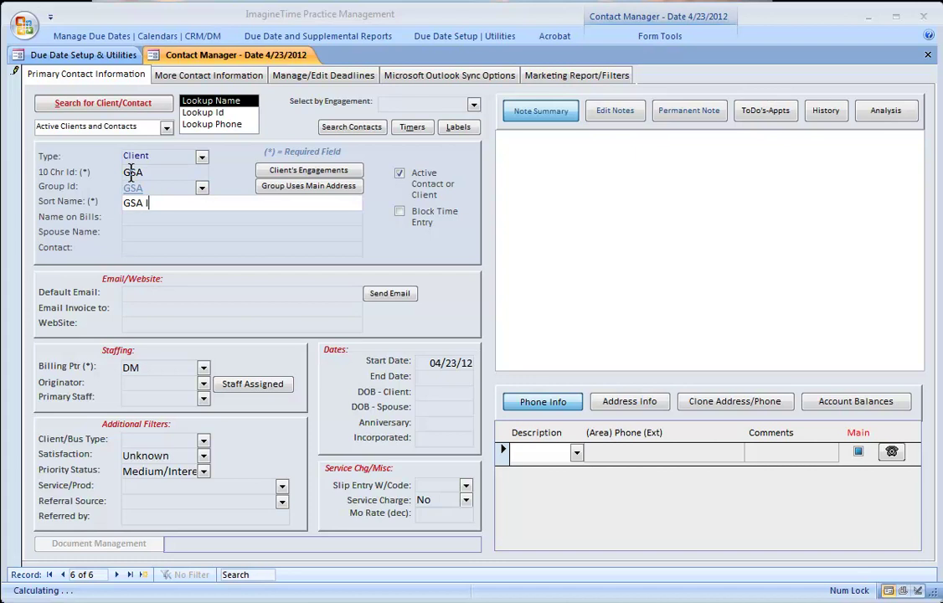
text(ndustries,)
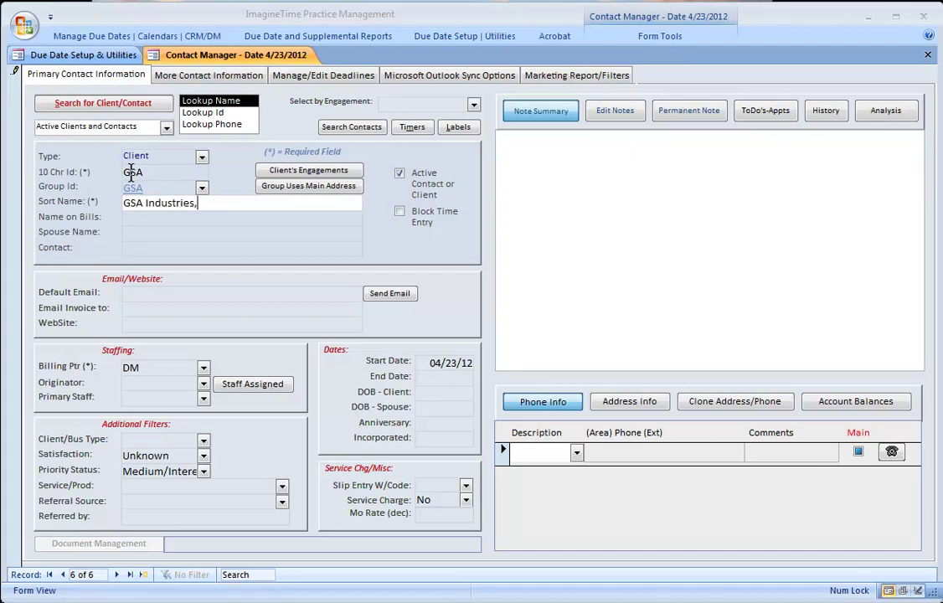
text( Inc.)
click(200, 374)
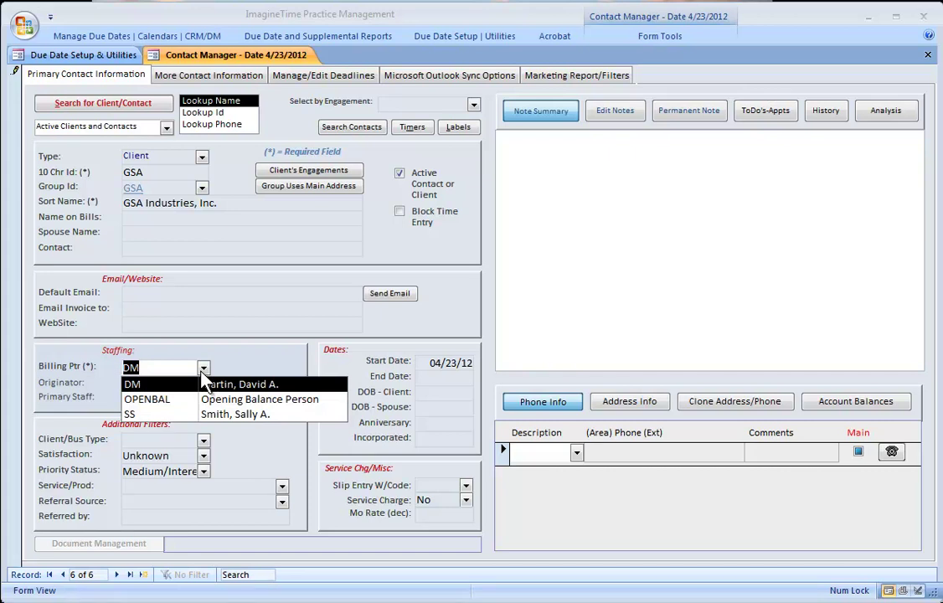
click(202, 370)
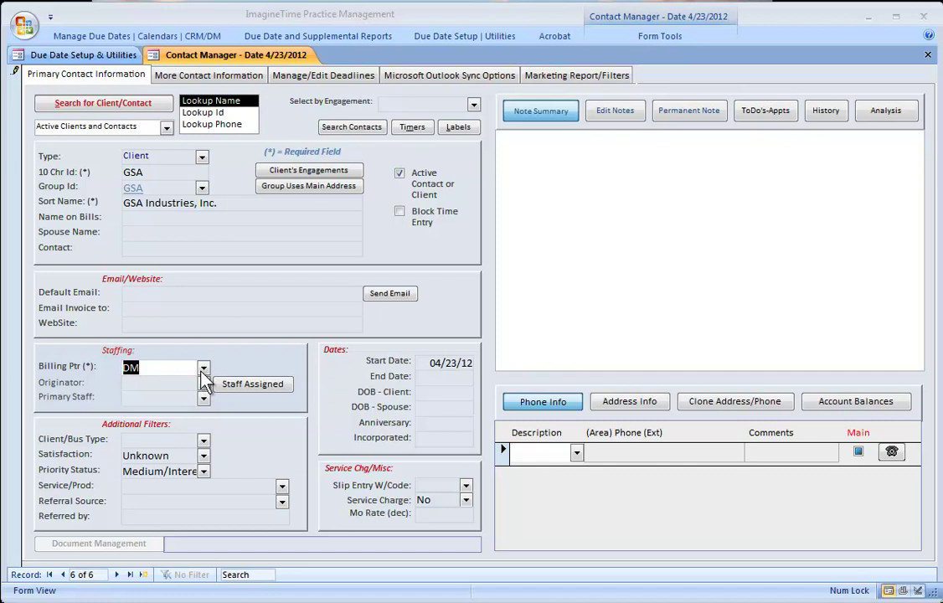
- Create a new client type 1120BK and assign it to GSA Industries, Inc
click(204, 443)
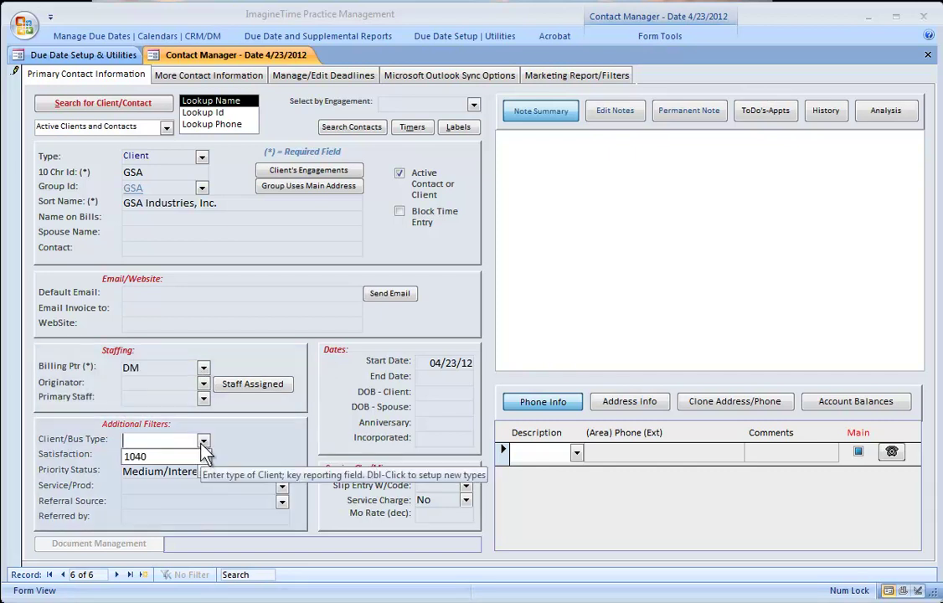
double_click(155, 444)
click(402, 215)
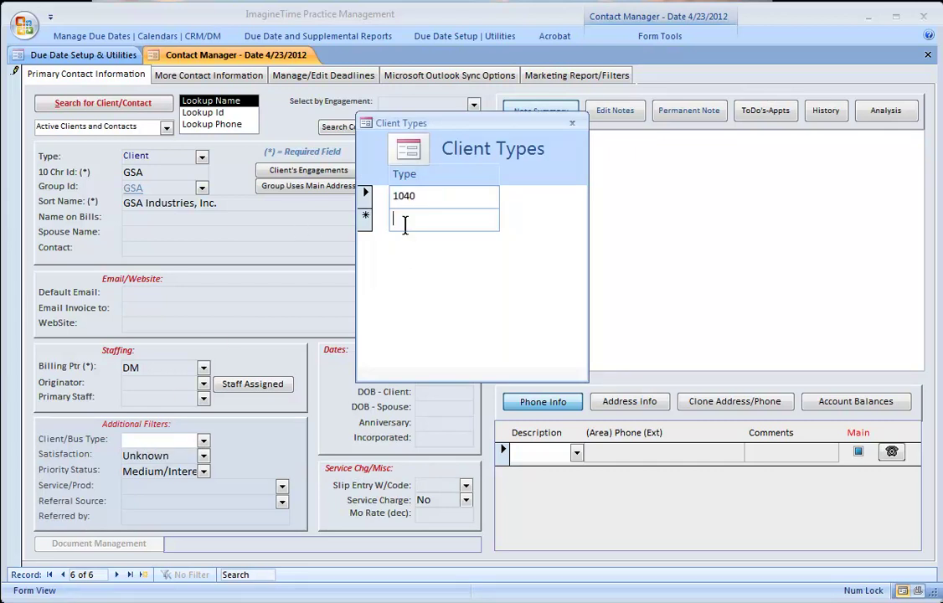
text(1120)
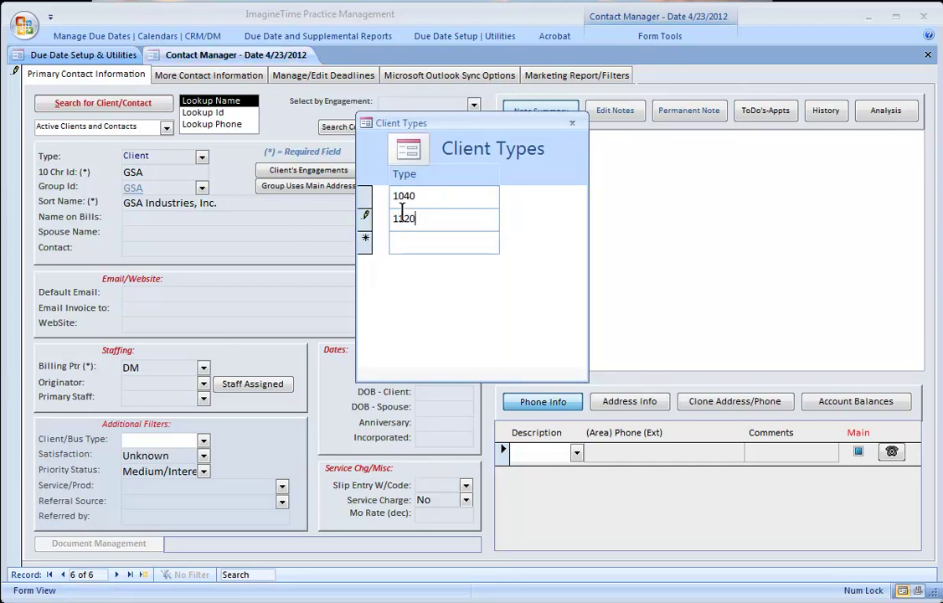
text(BK)
click(572, 123)
click(203, 441)
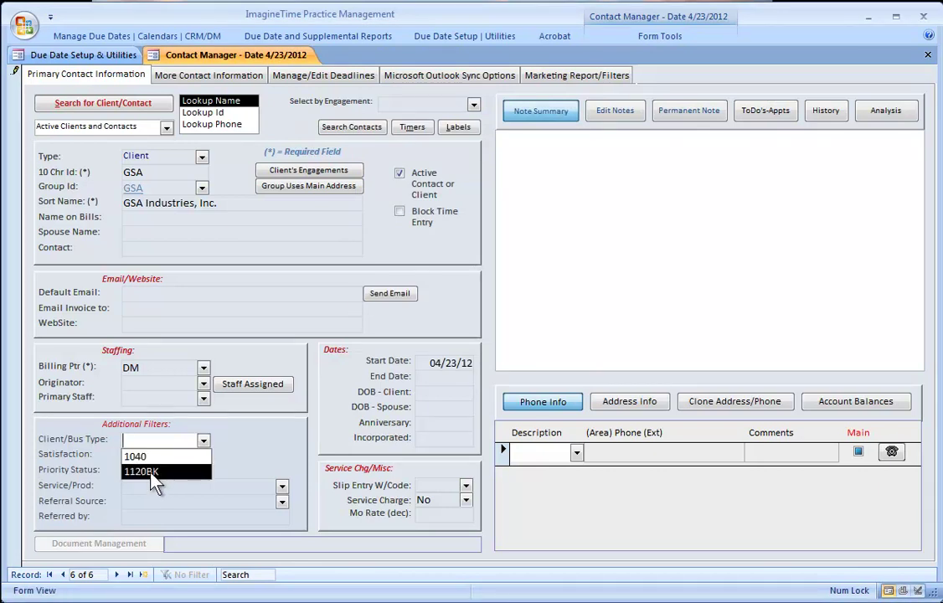
click(155, 470)
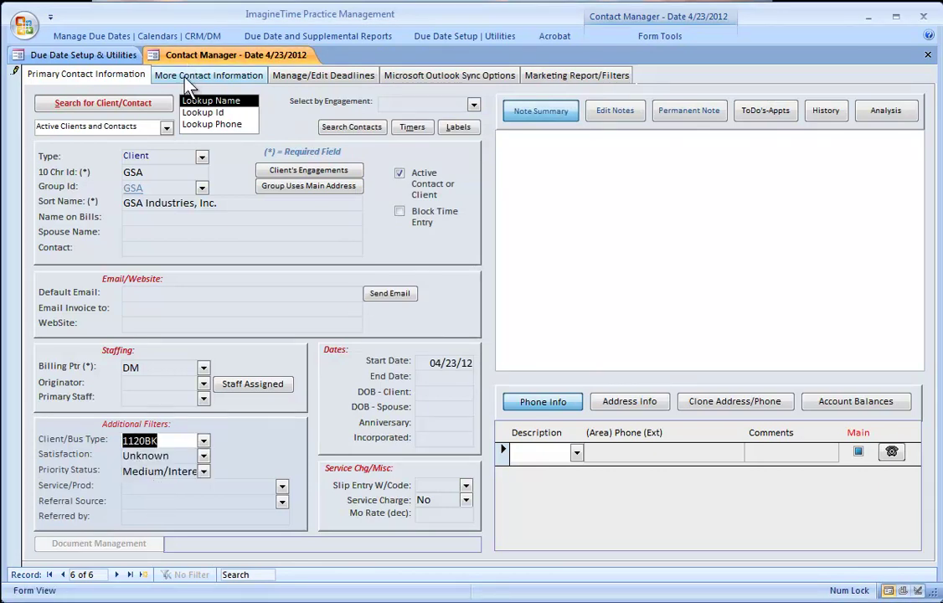
click(191, 75)
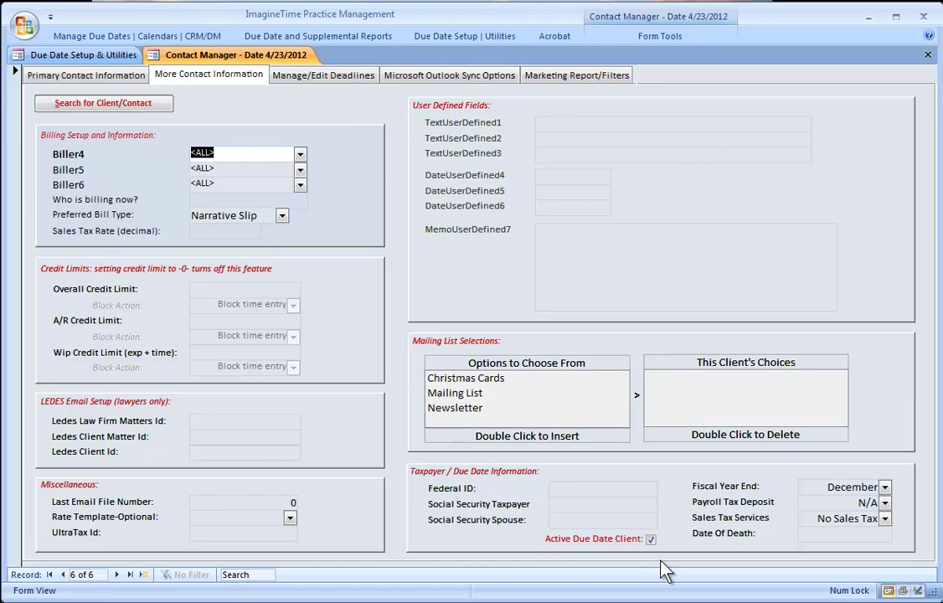
click(71, 78)
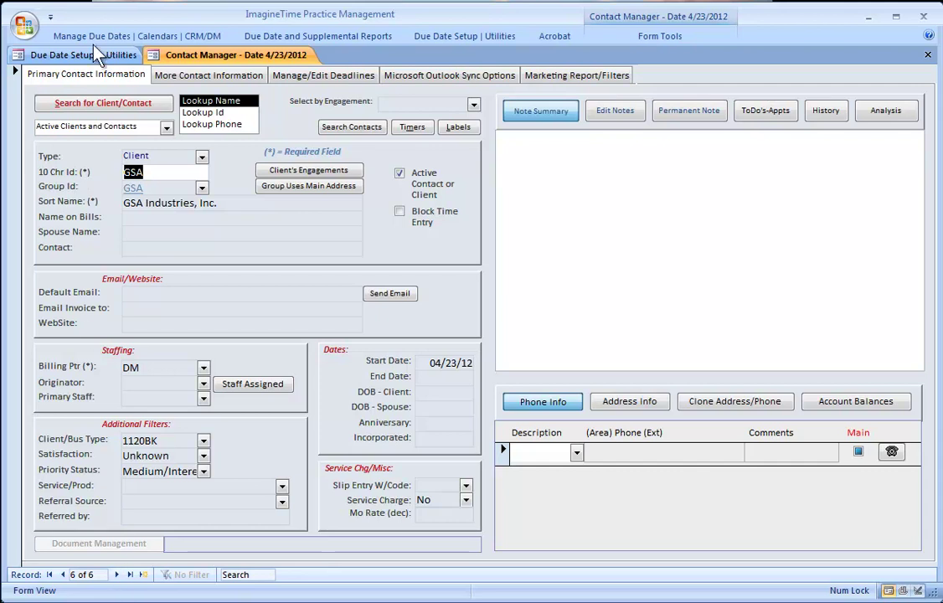
- Add and save a new individual client with its id, name as sort name, and type 1040
click(97, 100)
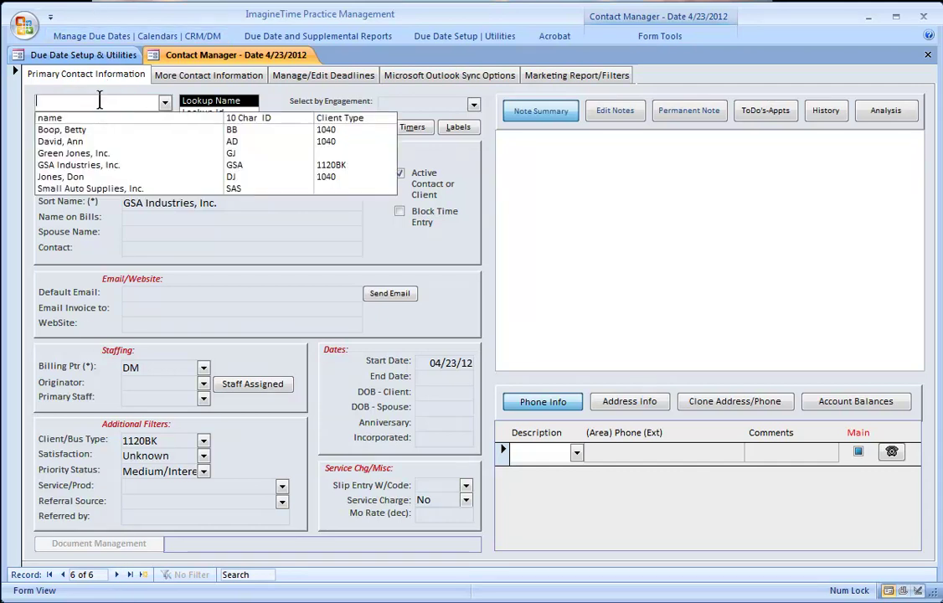
click(141, 247)
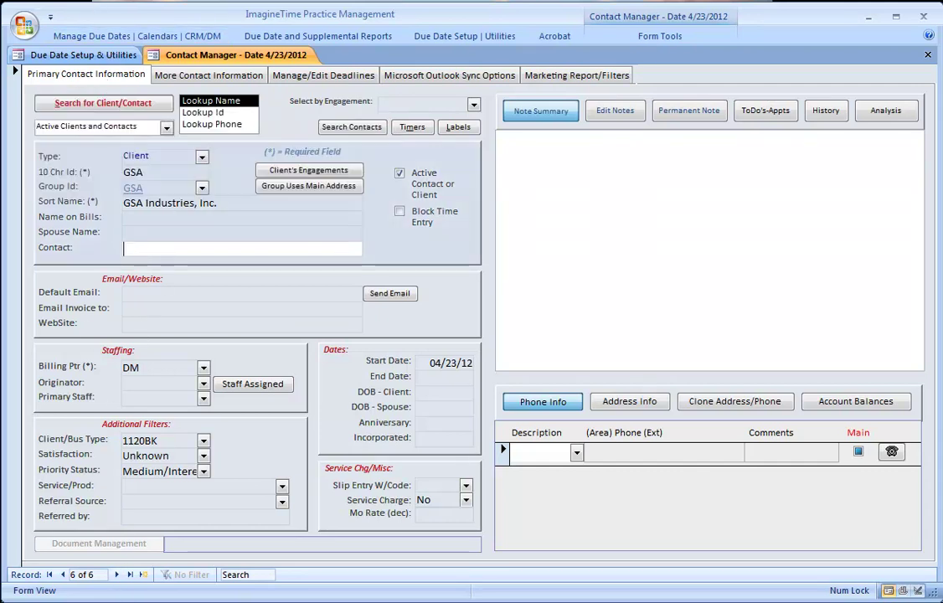
click(144, 574)
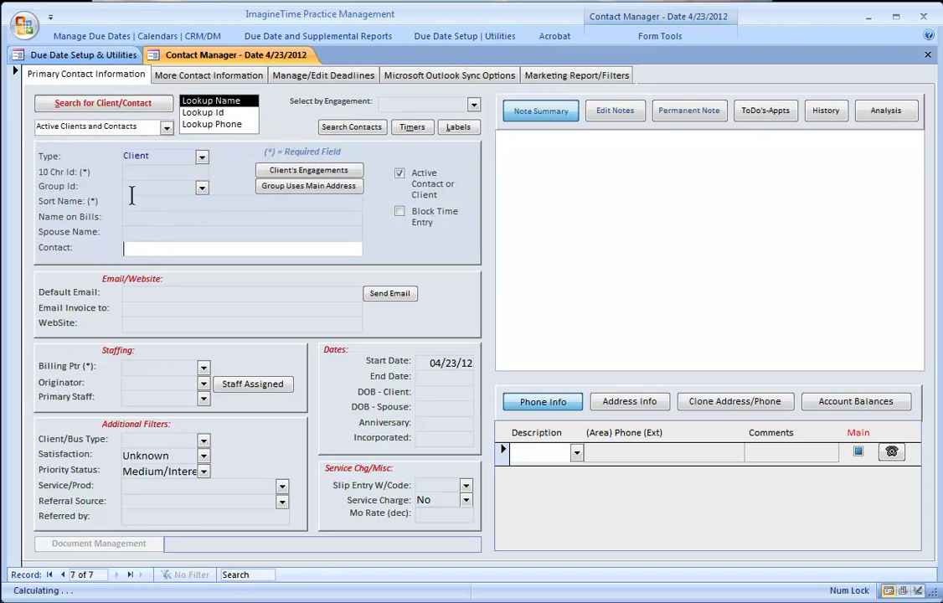
click(139, 172)
text(RJ)
key(Tab)
key(Caps_Lock)
key(Caps_Lock)
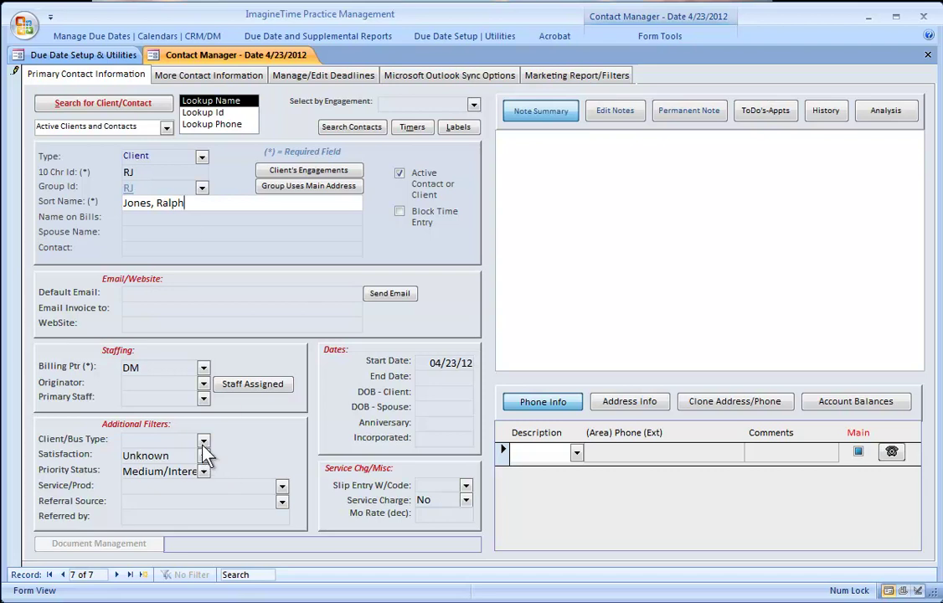
click(203, 441)
key(Return)
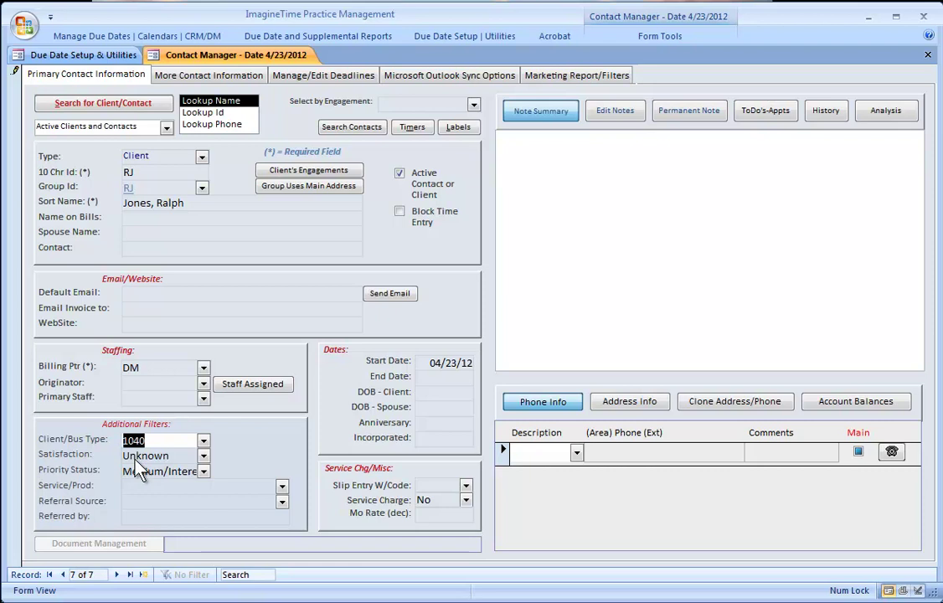
click(10, 183)
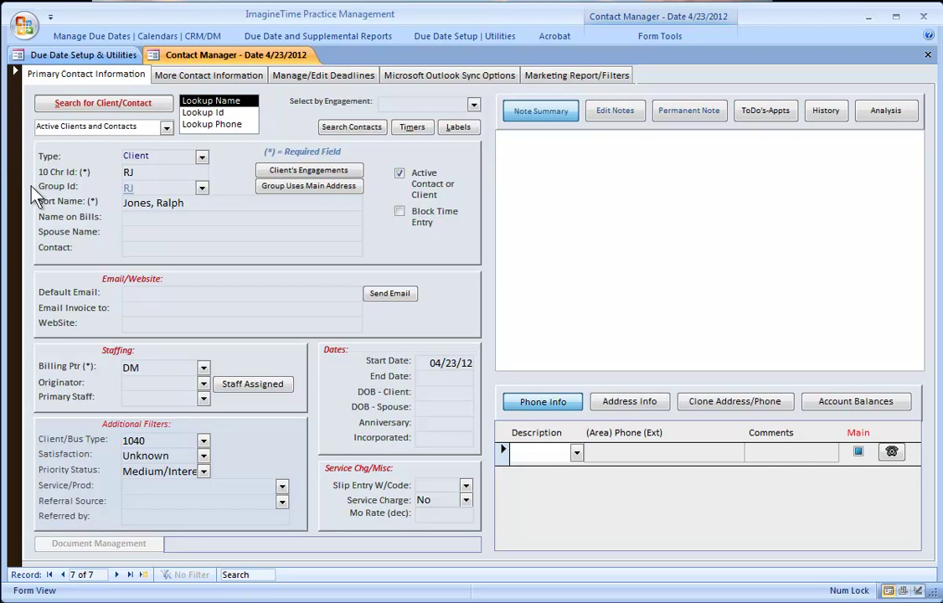
- Sort the client records ascending by Sort Name
click(134, 204)
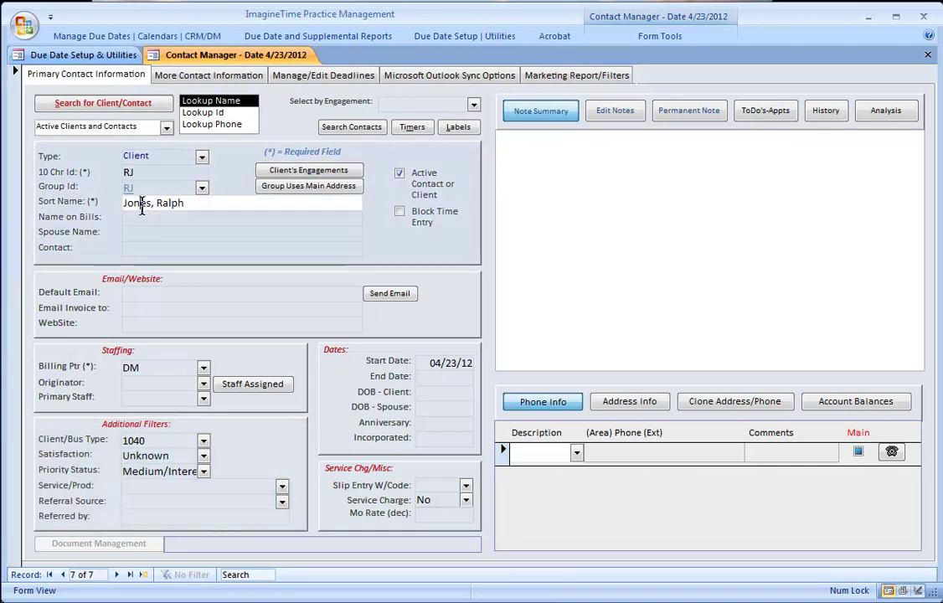
click(648, 38)
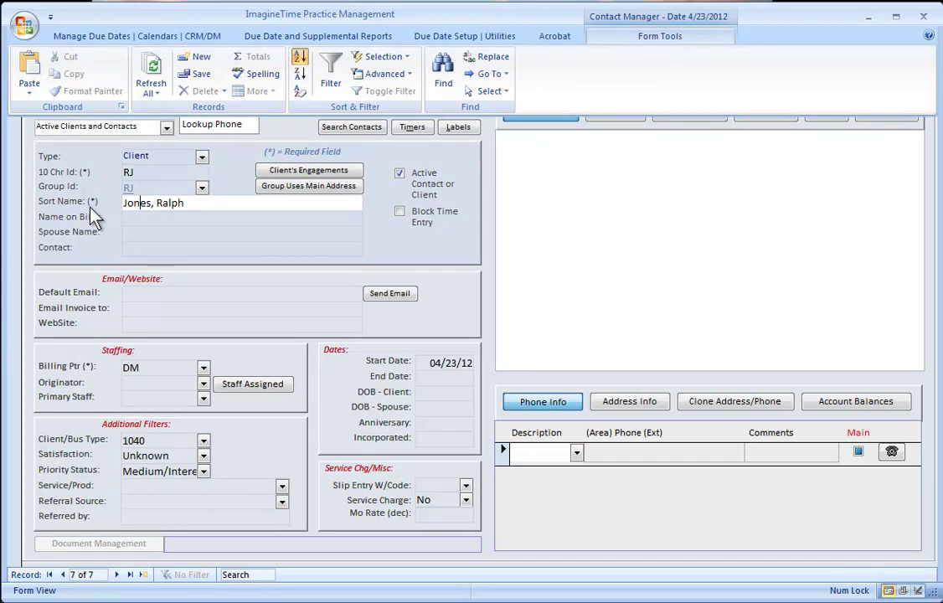
click(300, 57)
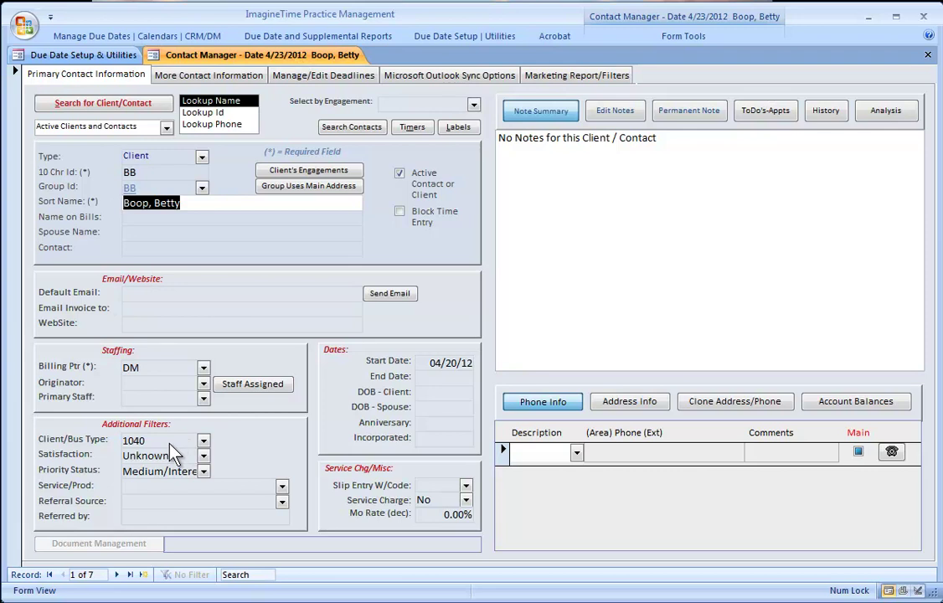
- Set Green Jones, Inc.'s client type to 1120BK
click(117, 576)
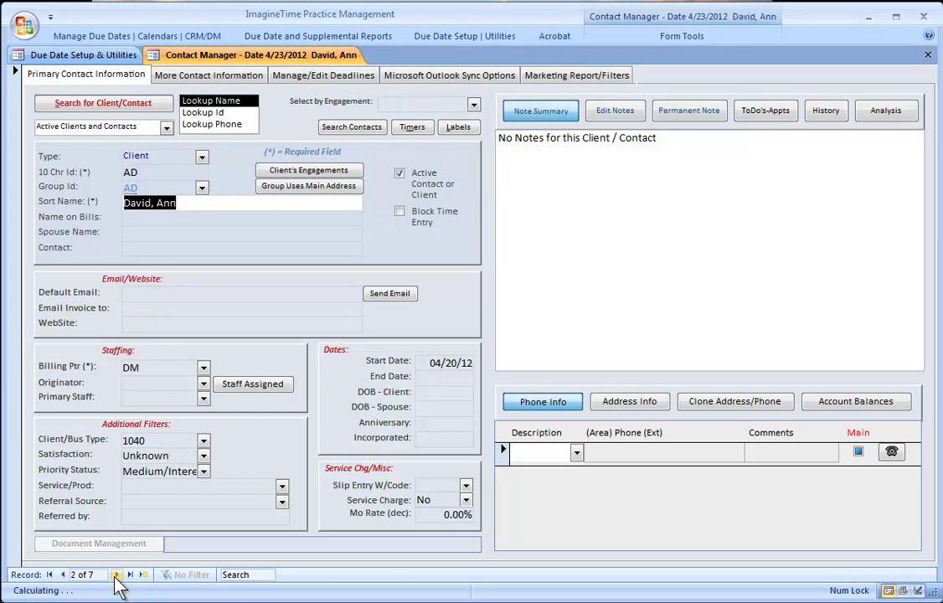
click(117, 575)
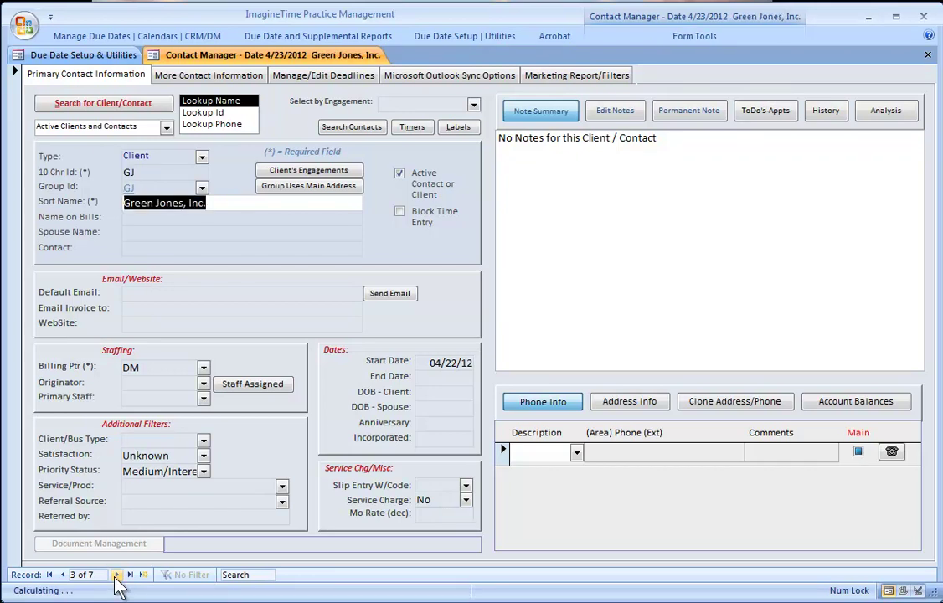
click(202, 441)
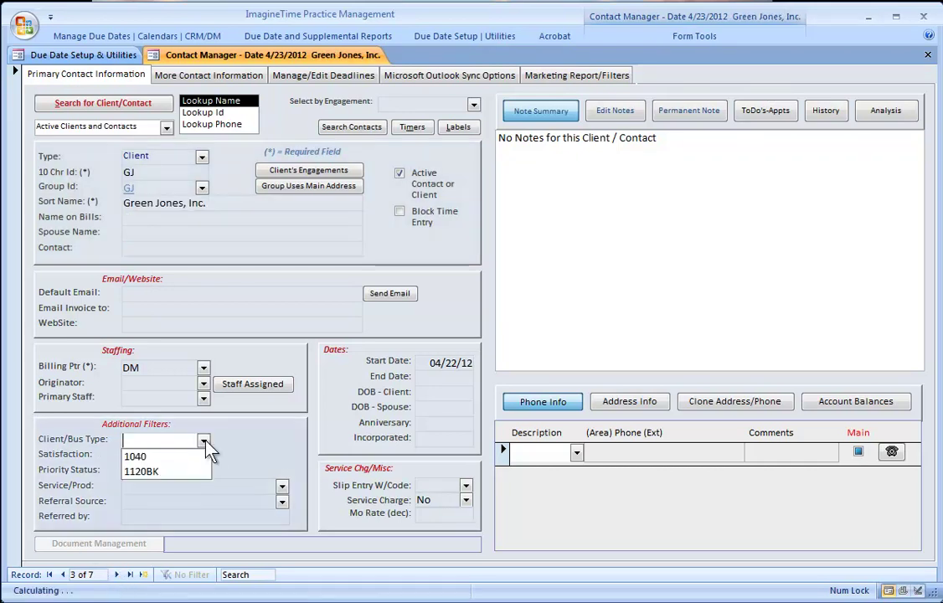
click(141, 471)
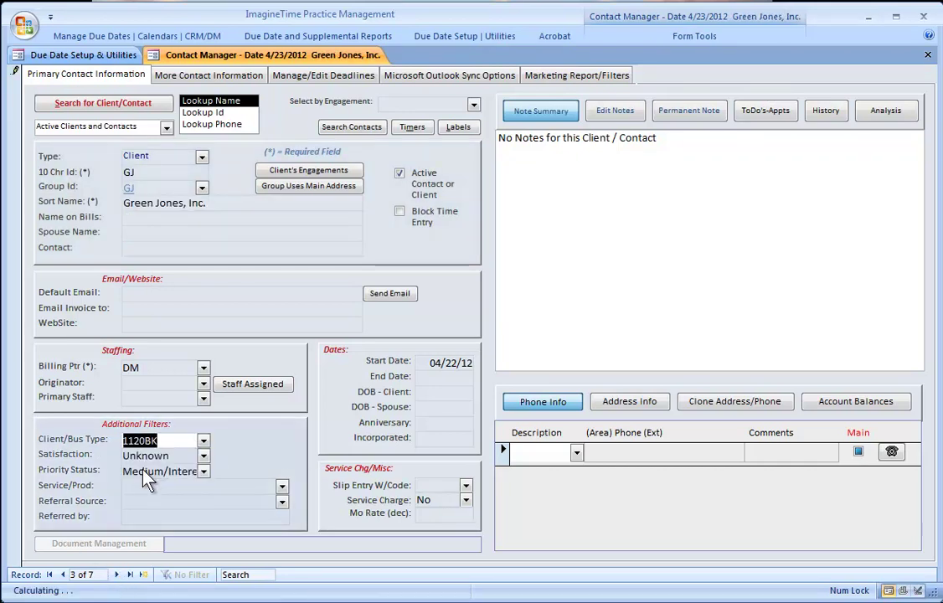
- Set Small Auto Supplies, Inc.'s client type to 1120BK and save the record
click(117, 576)
click(117, 576)
click(117, 575)
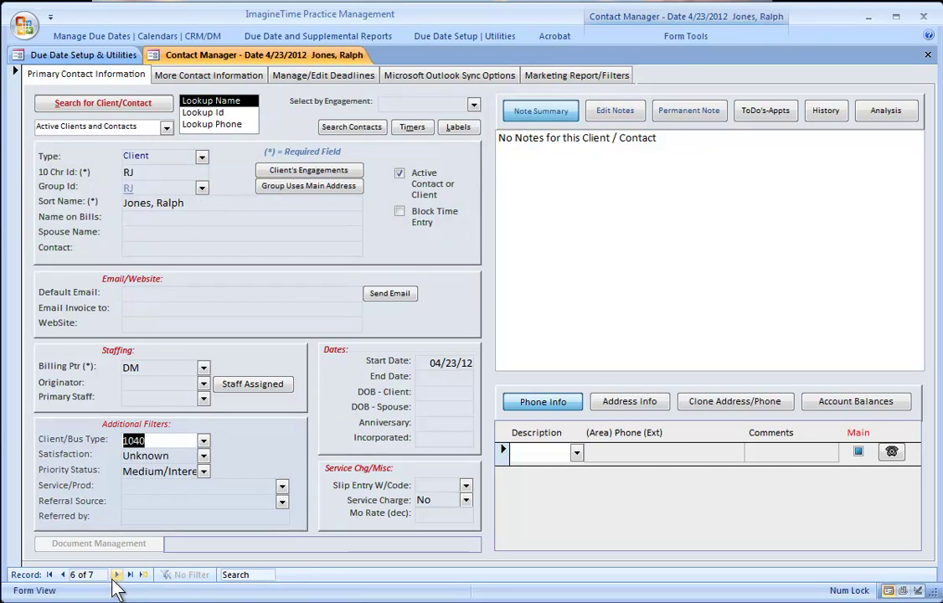
click(118, 575)
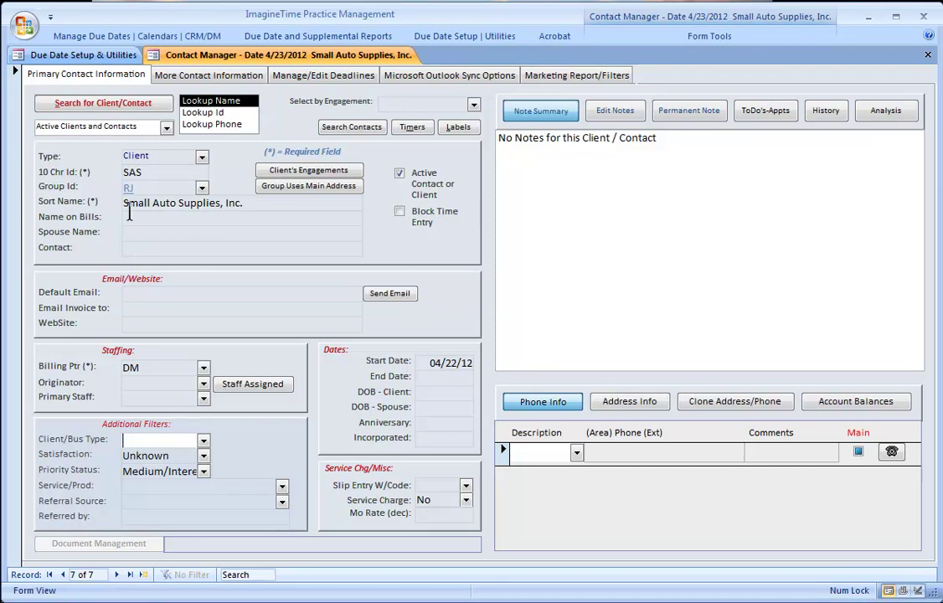
click(204, 440)
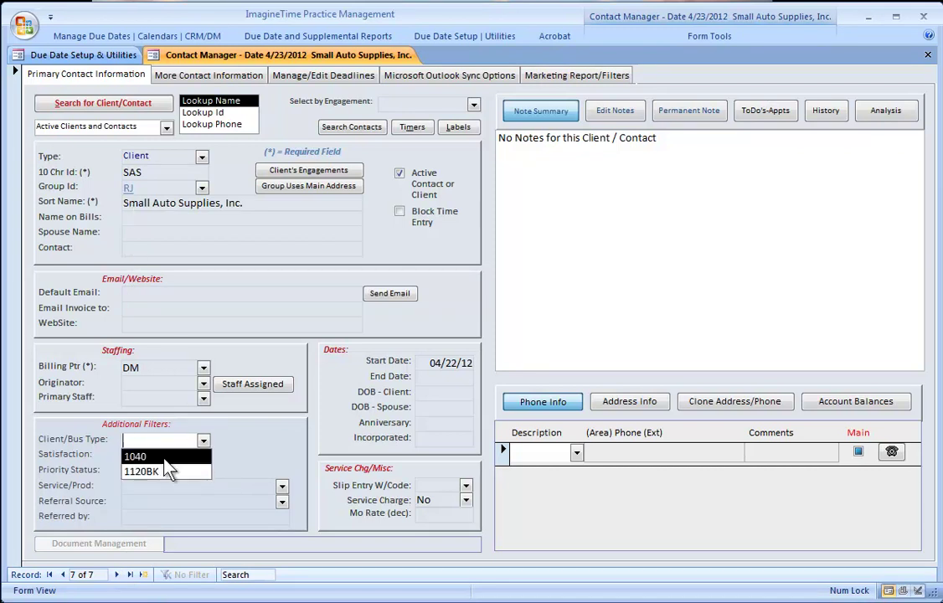
click(151, 470)
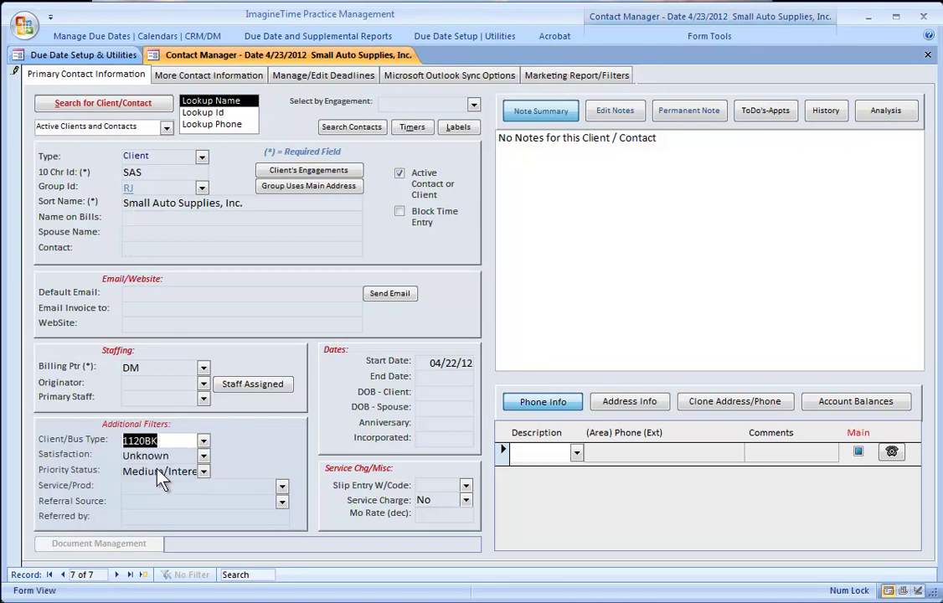
click(15, 189)
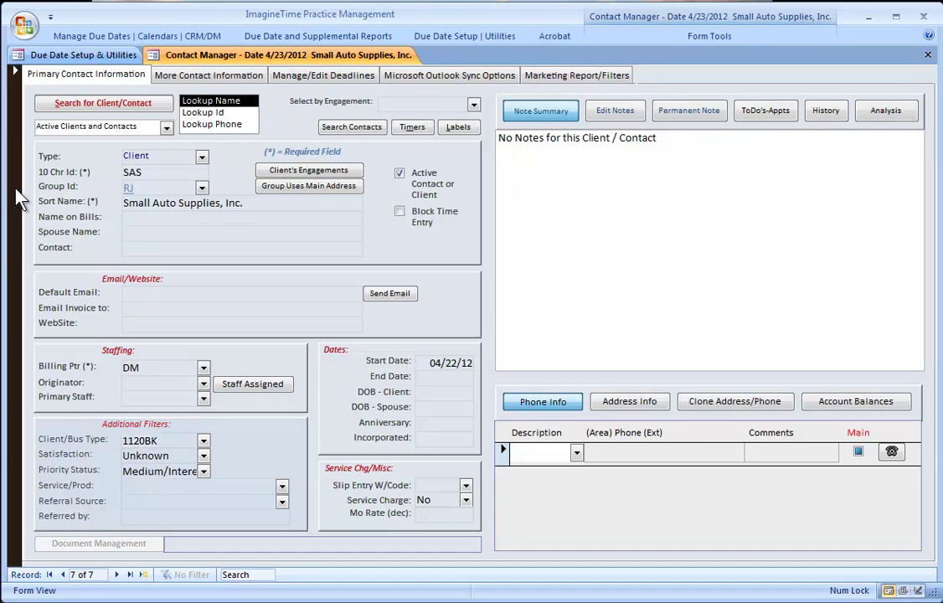
- Review the clients sharing Small Auto Supplies' Group Id, then show its Address Info
double_click(143, 189)
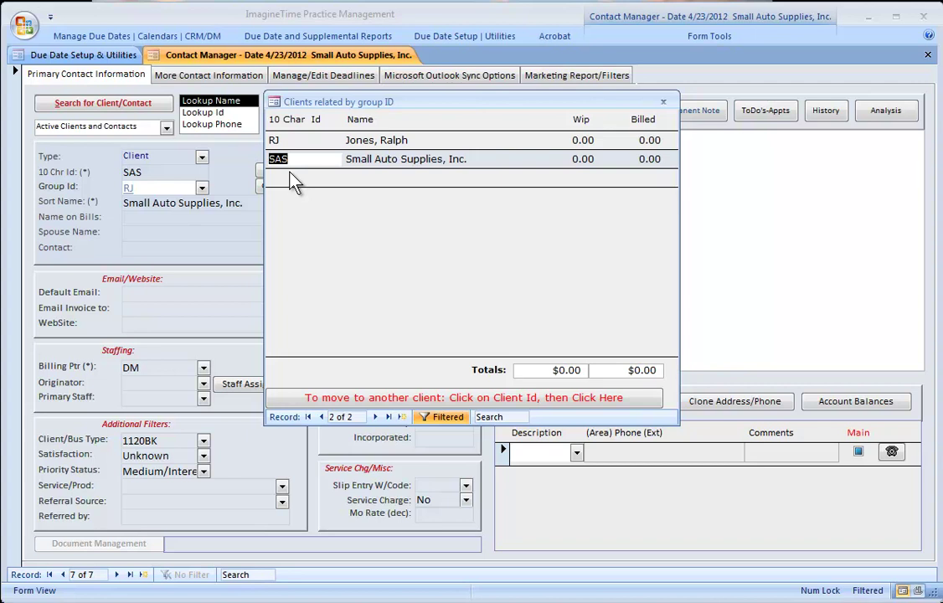
click(663, 103)
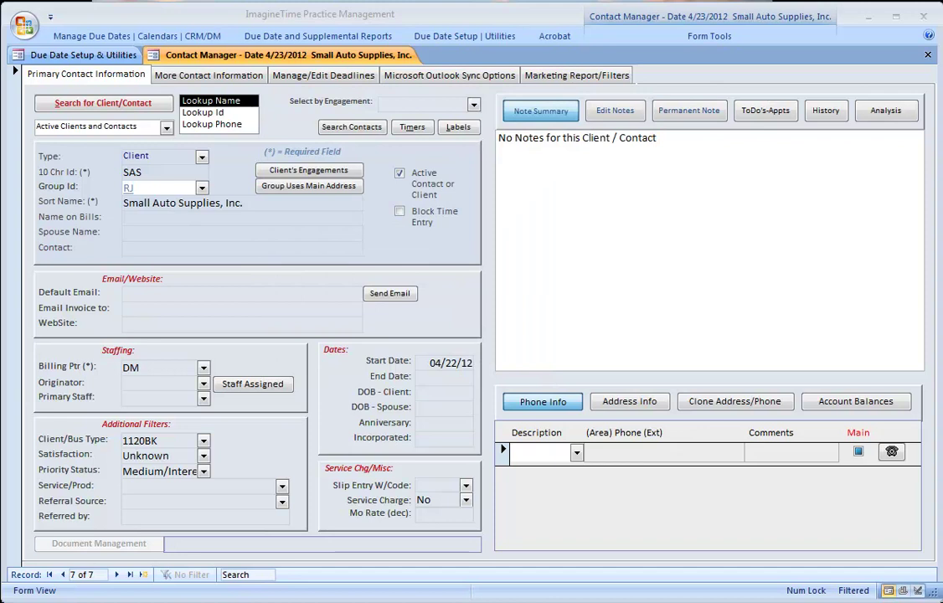
click(611, 406)
click(535, 400)
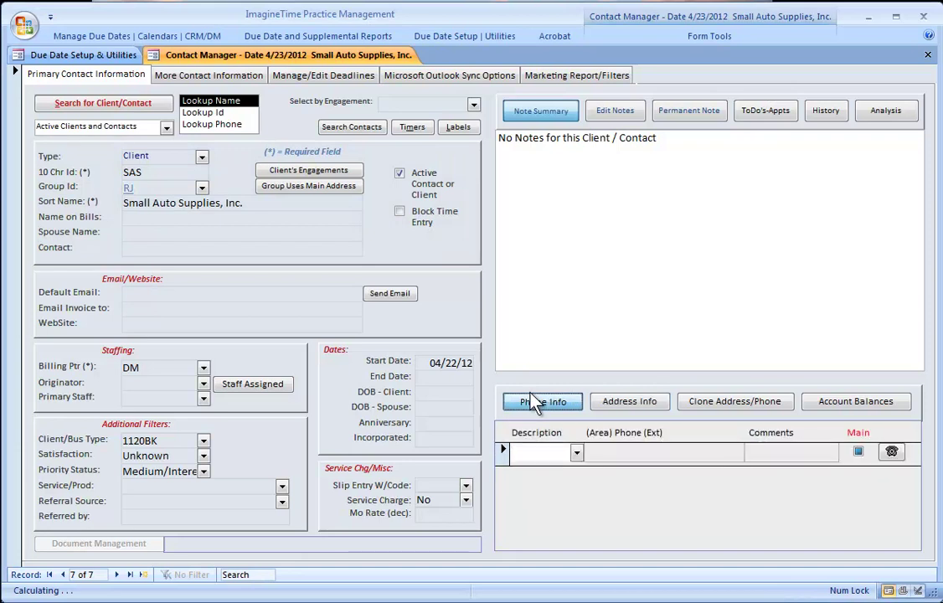
click(641, 403)
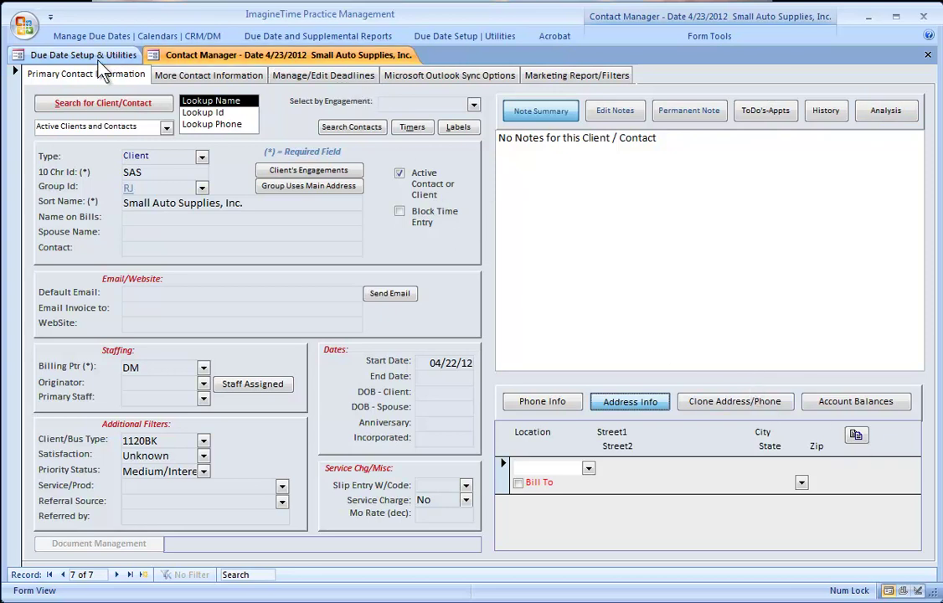
- In Client Quick Setup, refresh the list and select the 1040 form and four 1040 clients
click(46, 57)
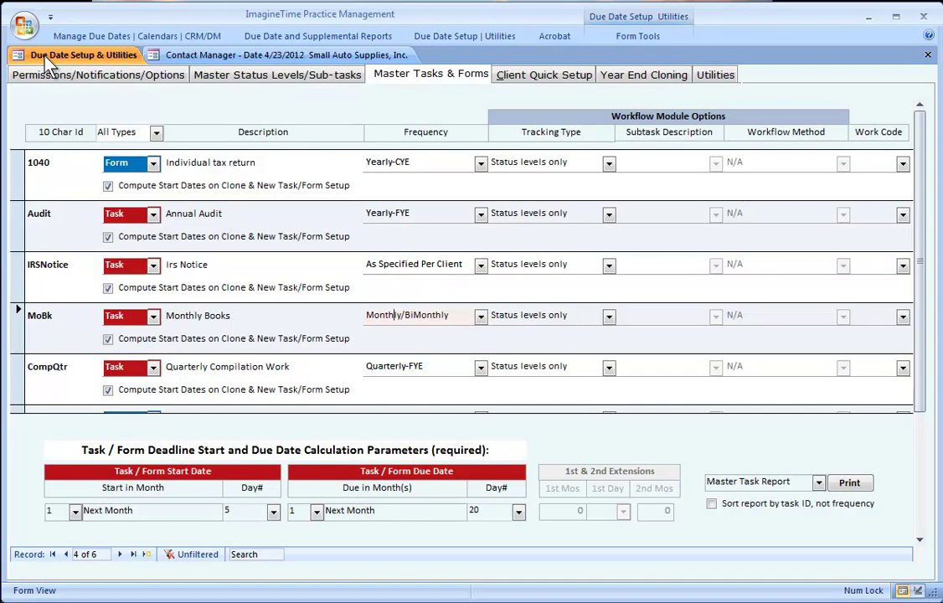
click(553, 74)
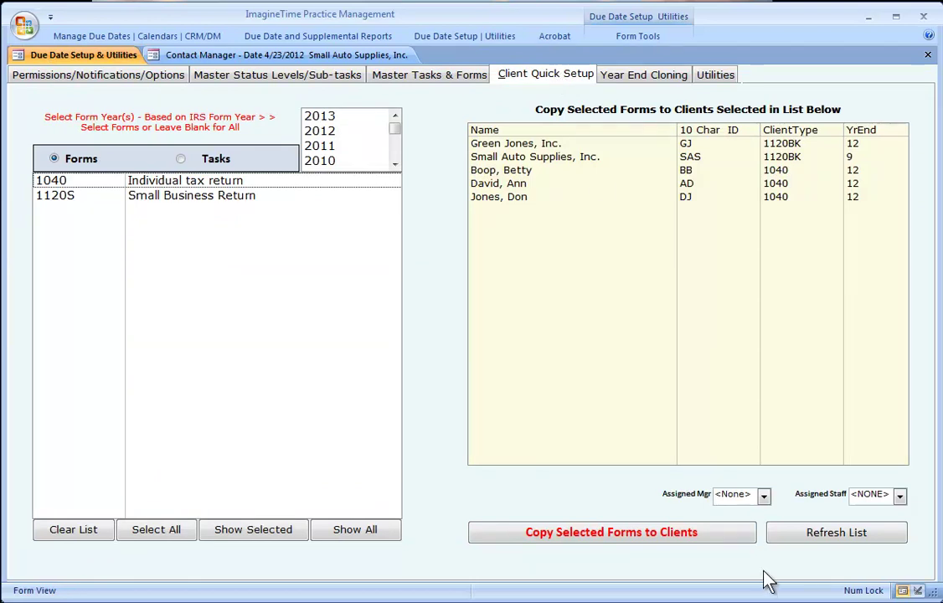
click(829, 534)
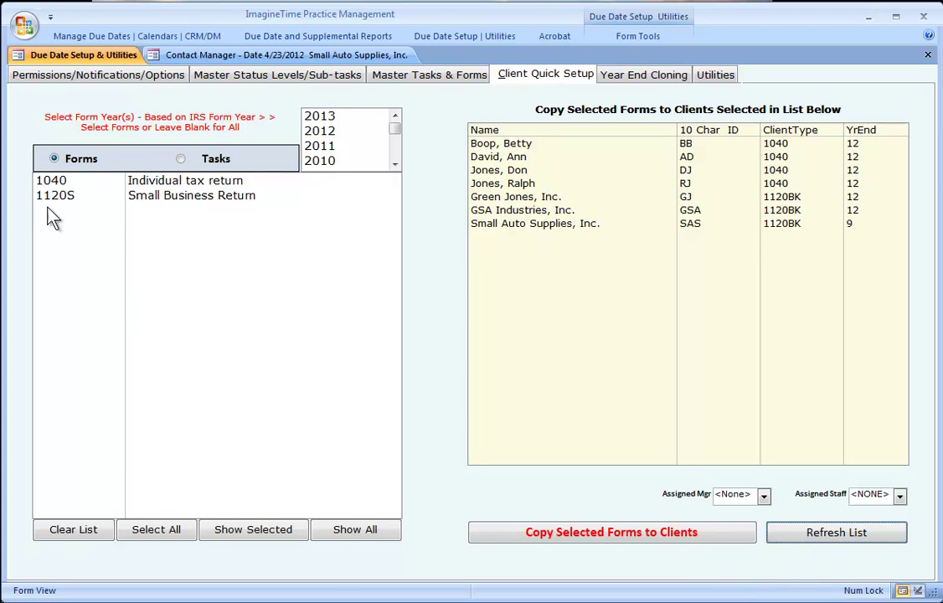
click(57, 184)
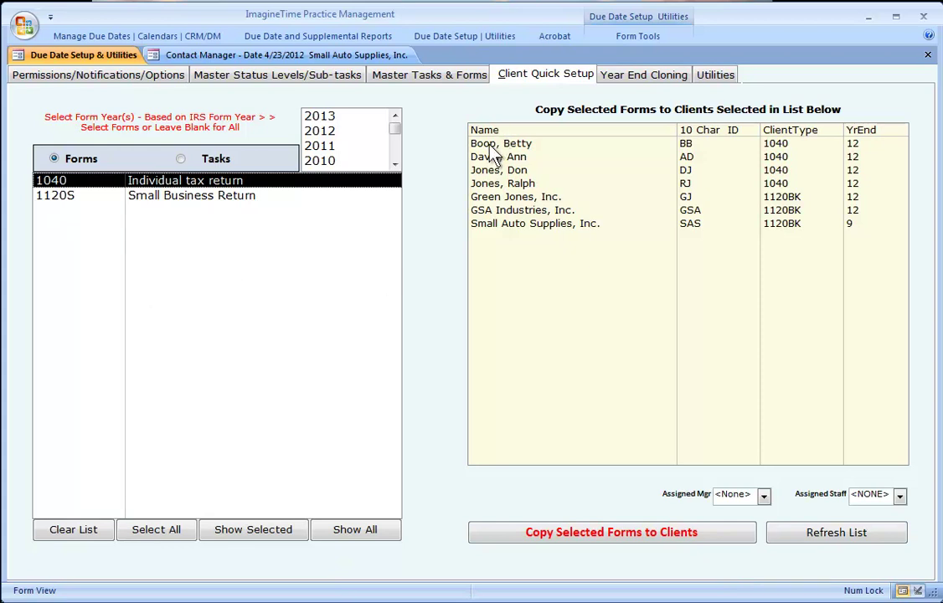
drag(493, 150, 501, 183)
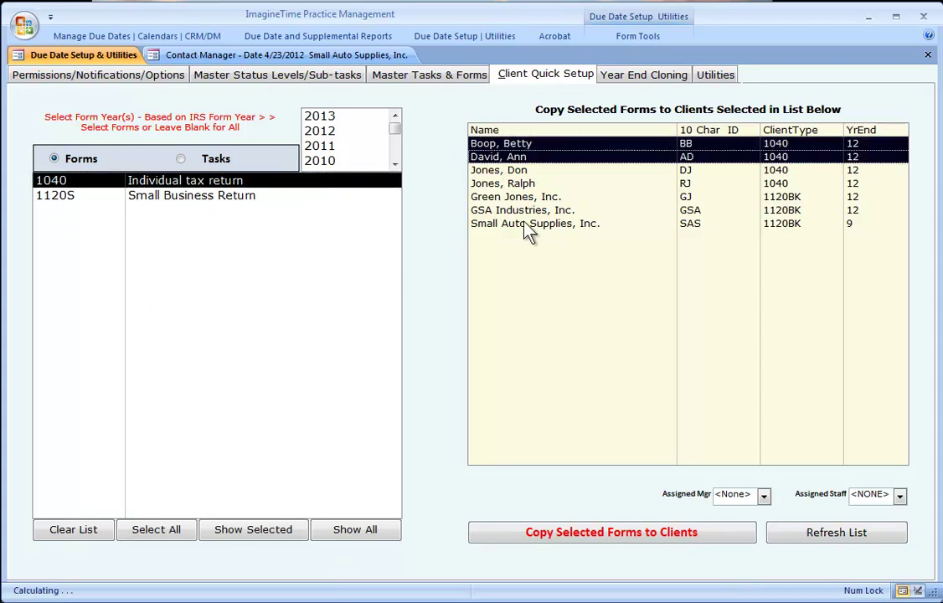
ctrl+click(490, 176)
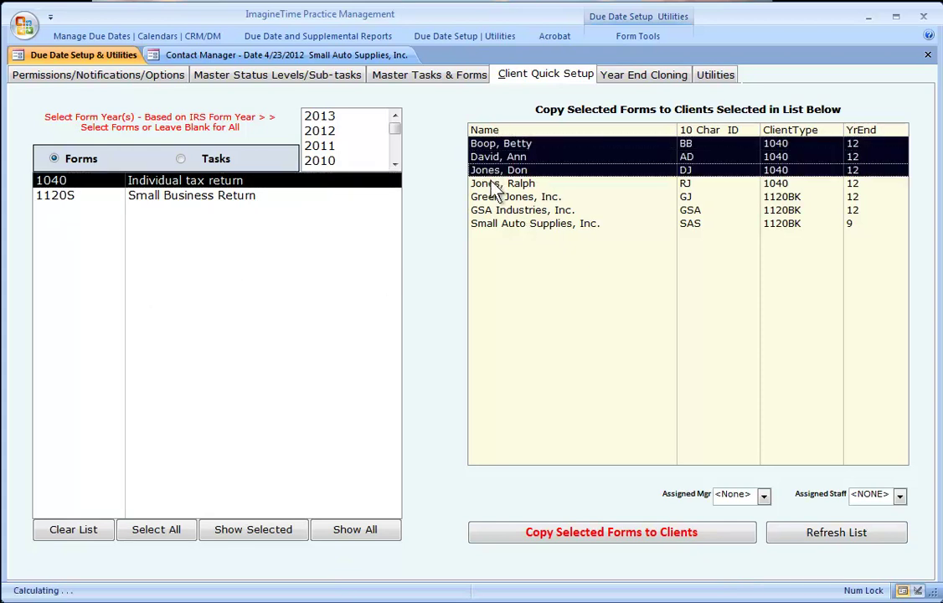
ctrl+click(494, 184)
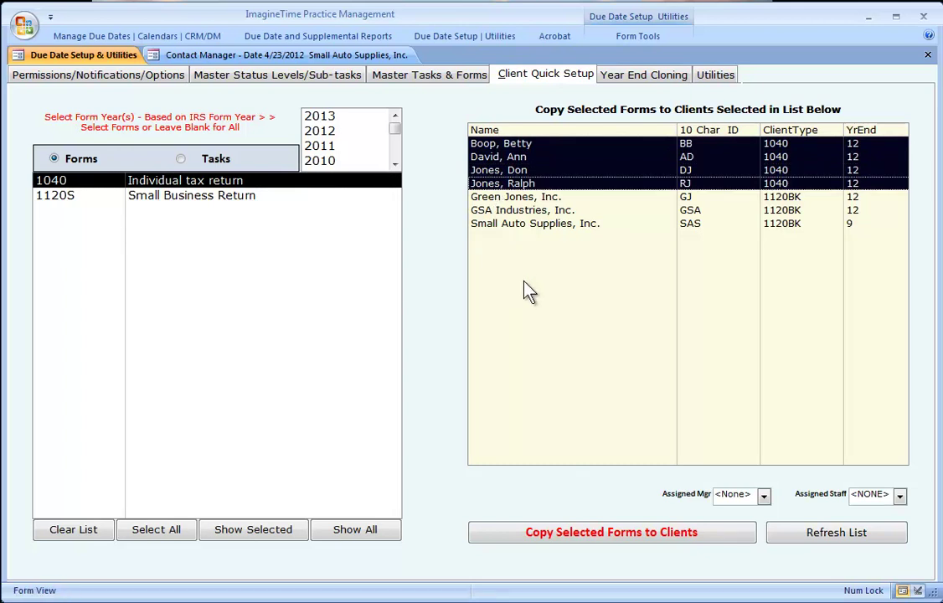
ctrl+click(495, 226)
ctrl+click(495, 226)
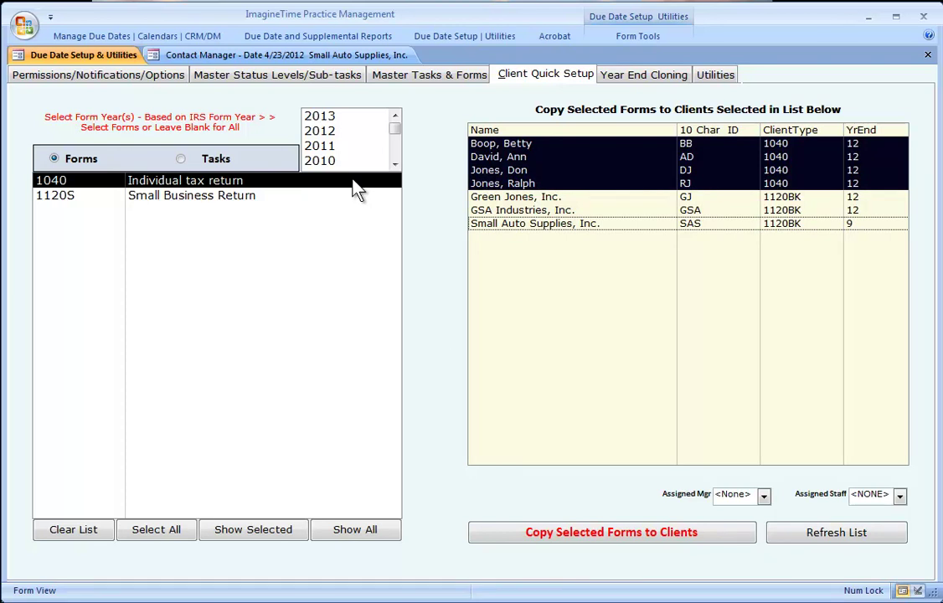
- Copy the 2011 1040 form to the selected clients and confirm the messages
click(325, 150)
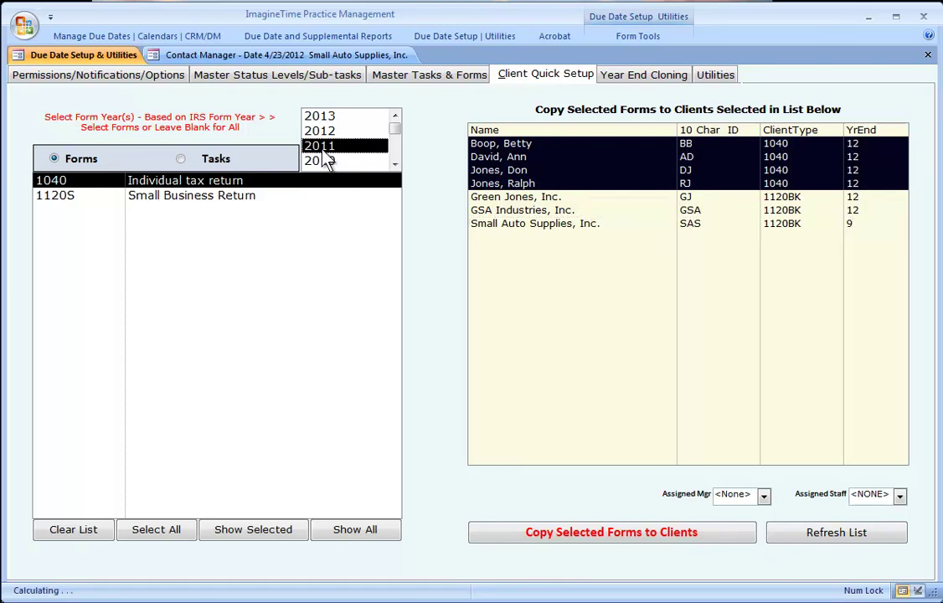
click(541, 540)
key(Return)
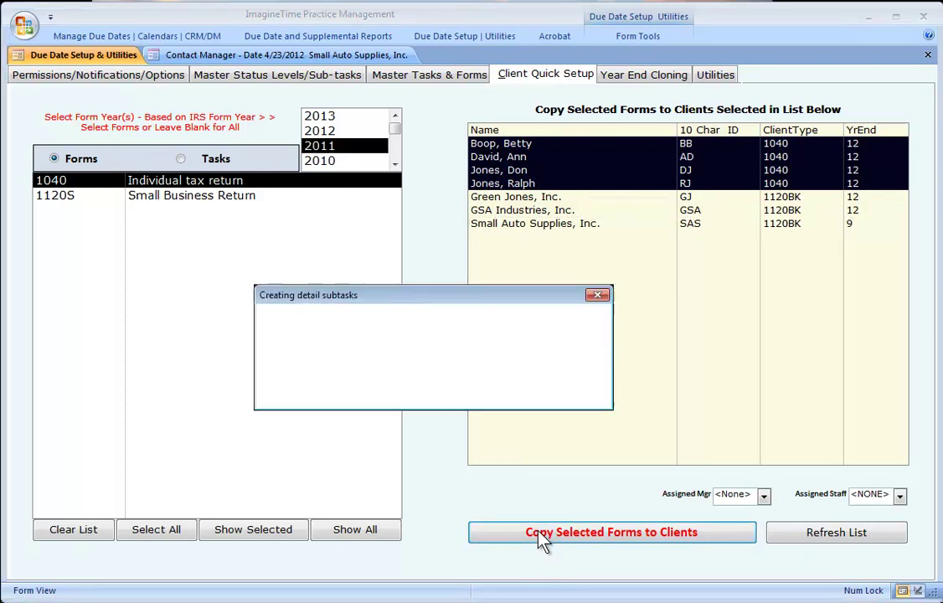
click(557, 390)
click(558, 394)
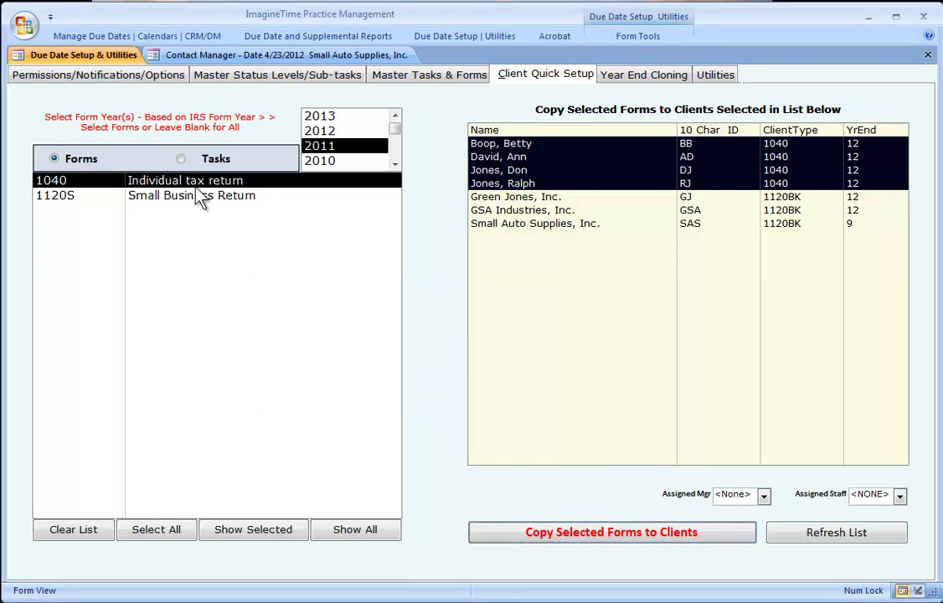
- In Manage/Edit Deadlines, assign staff SS to the fourth 1040 deadline
click(77, 34)
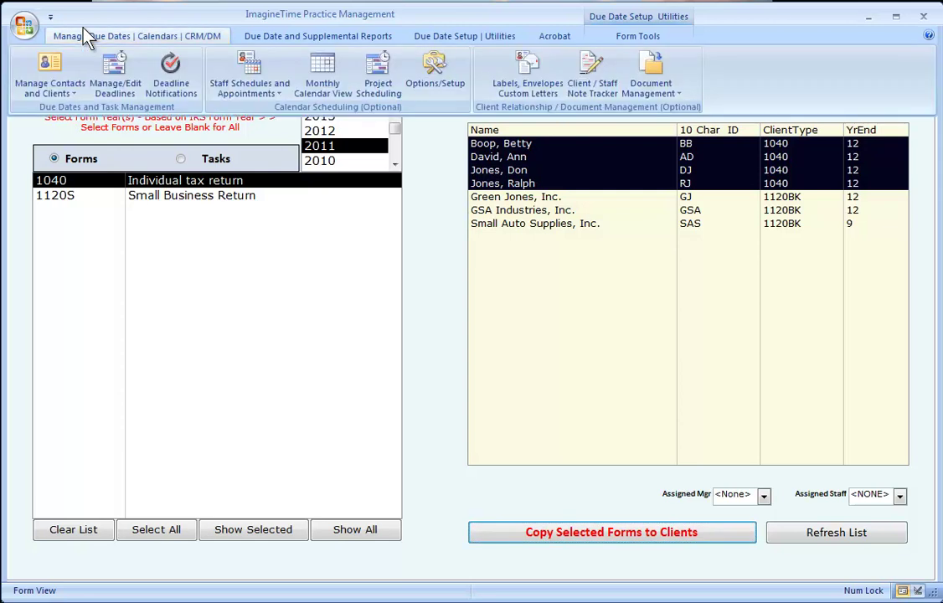
click(117, 73)
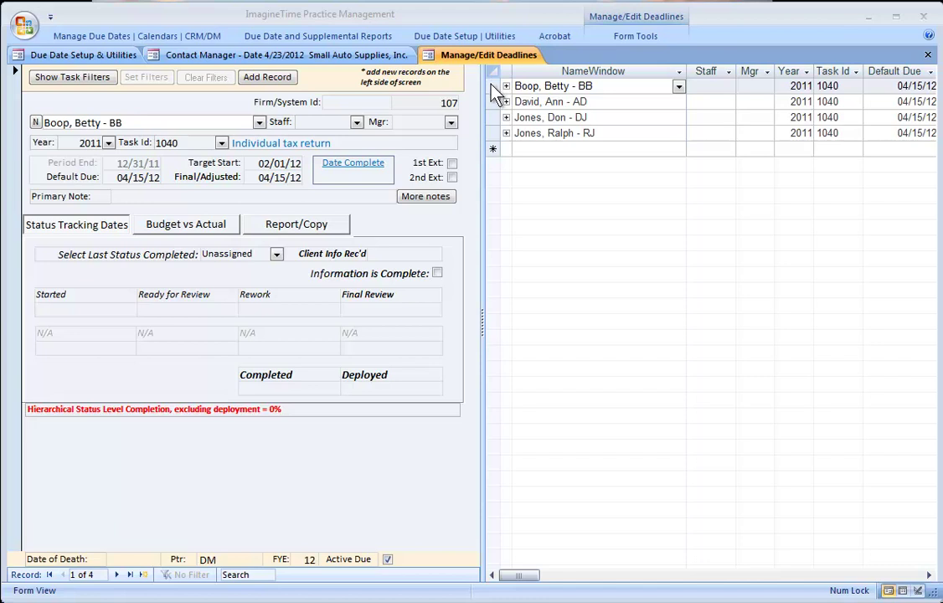
click(494, 102)
click(494, 117)
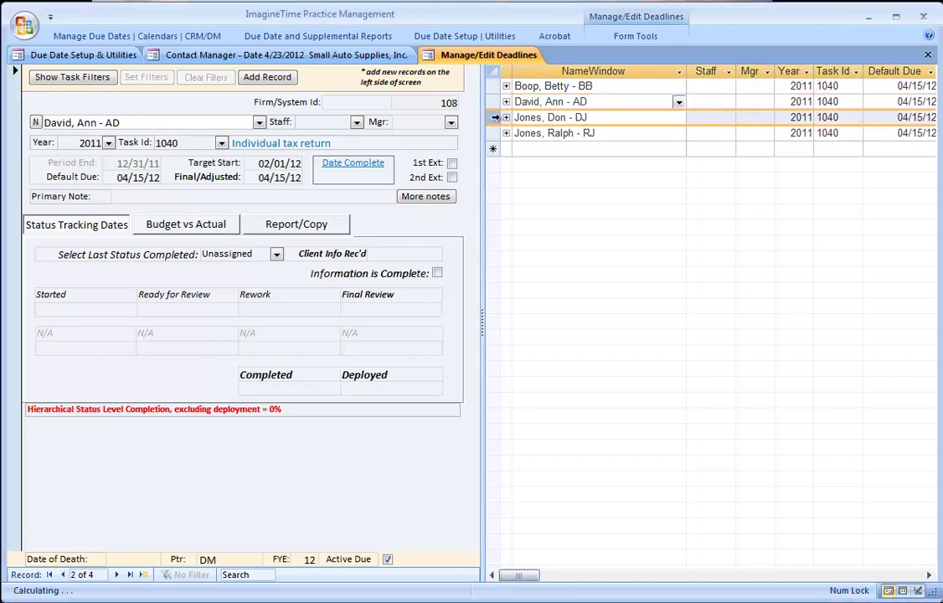
click(494, 133)
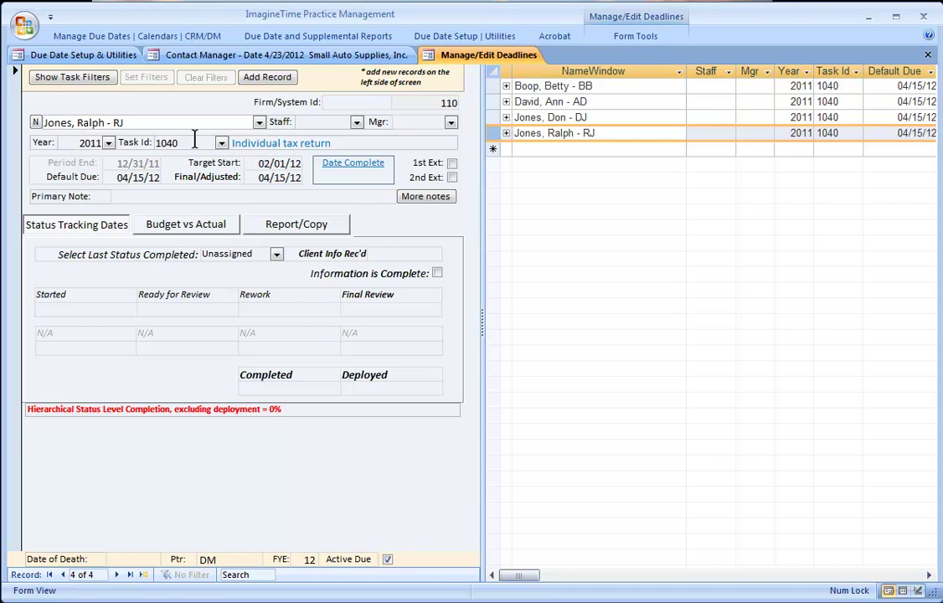
click(356, 123)
click(320, 171)
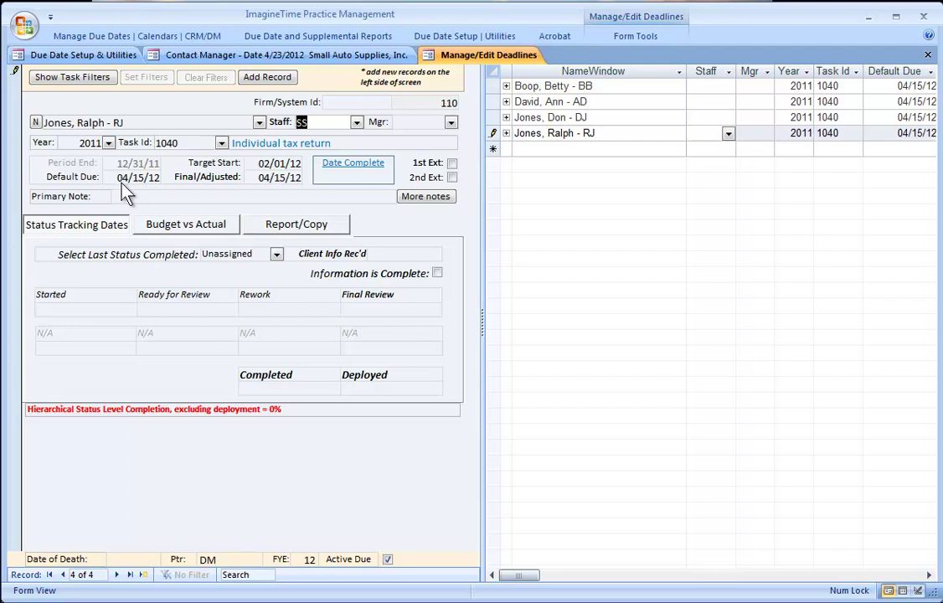
- Change the target start date to 02/11/12 and the final/adjusted due date to 03/15/12
drag(257, 164, 299, 164)
click(272, 166)
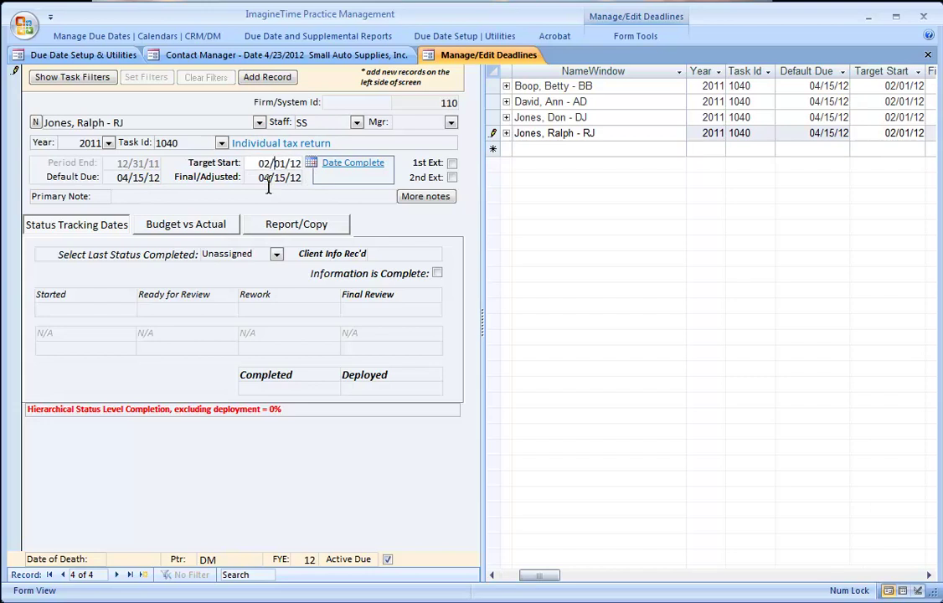
text(1)
click(251, 179)
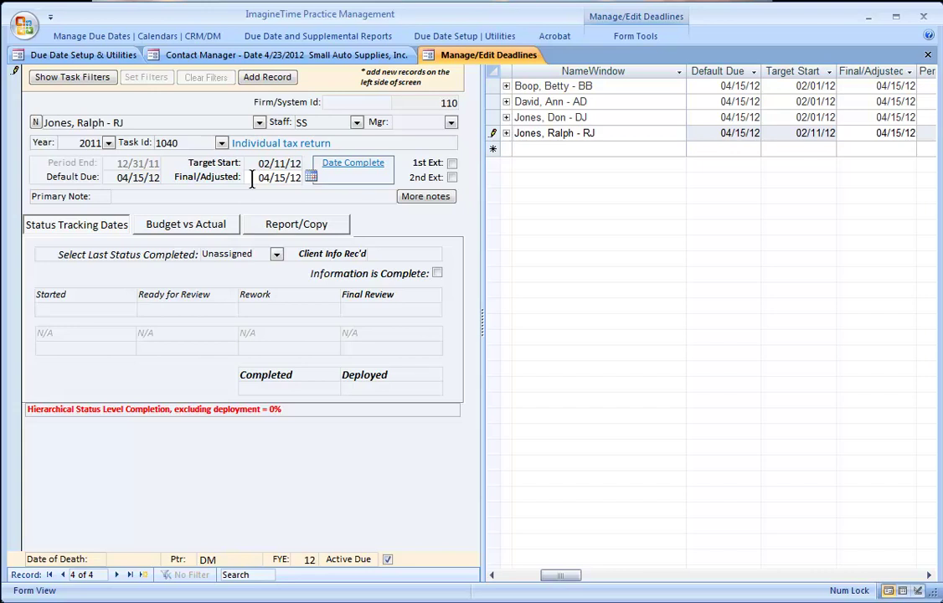
key(BackSpace)
text(3)
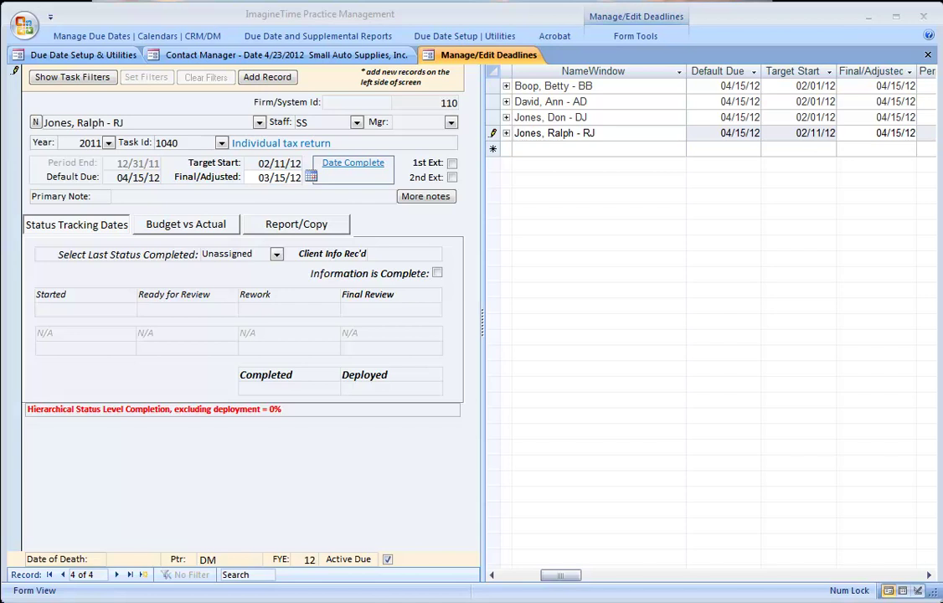
click(384, 253)
- Set client info received to 03/13/12 and mark the information complete
double_click(384, 253)
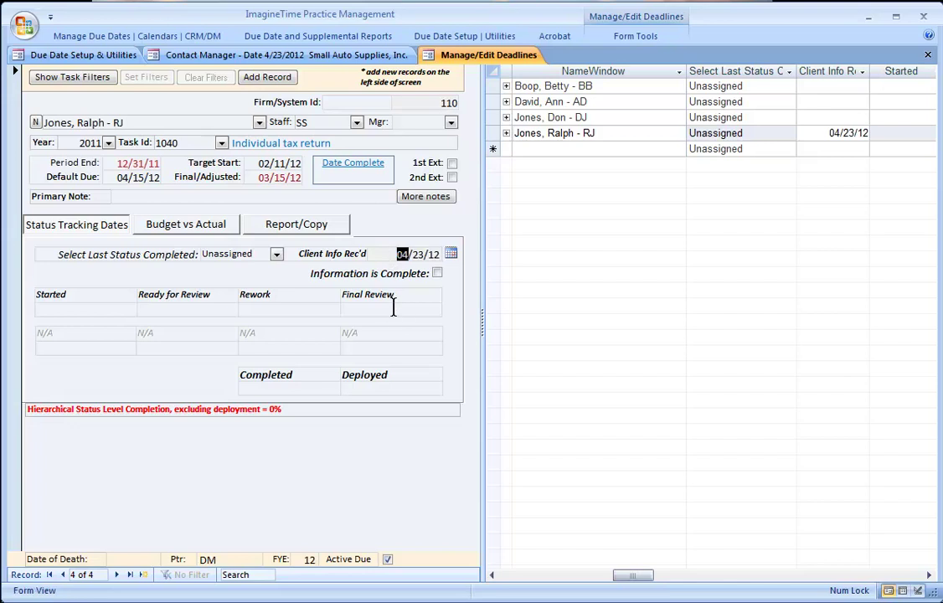
click(451, 253)
click(323, 269)
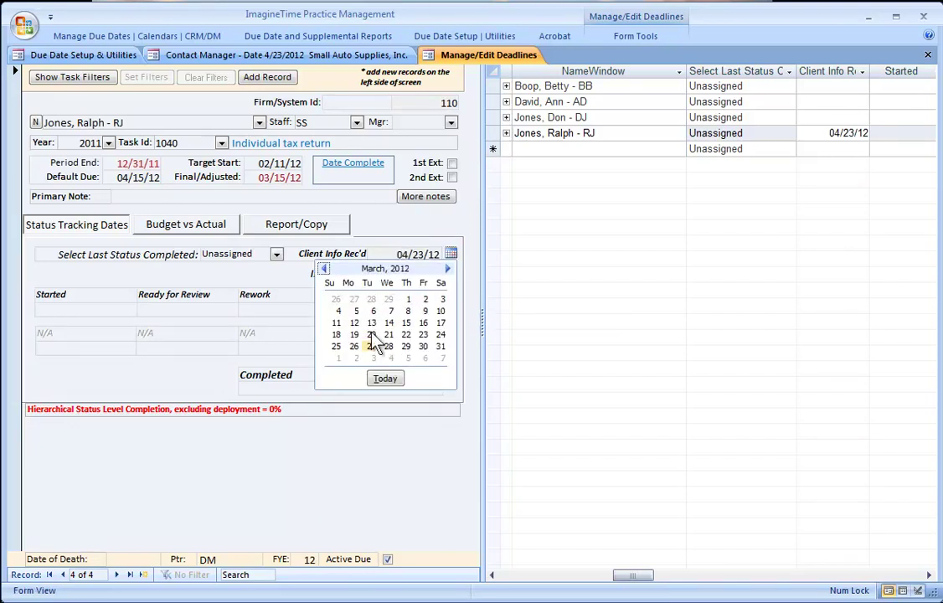
click(371, 322)
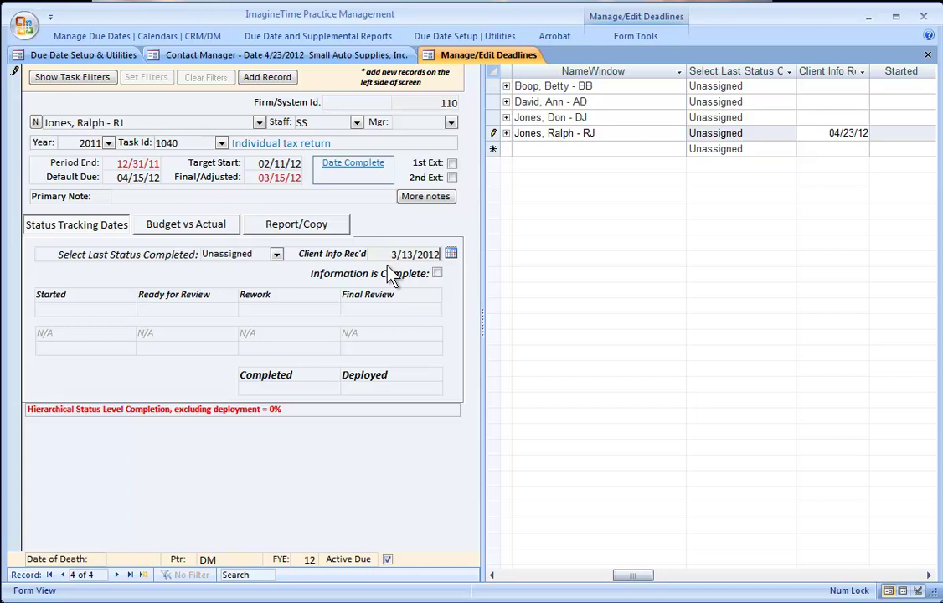
click(438, 274)
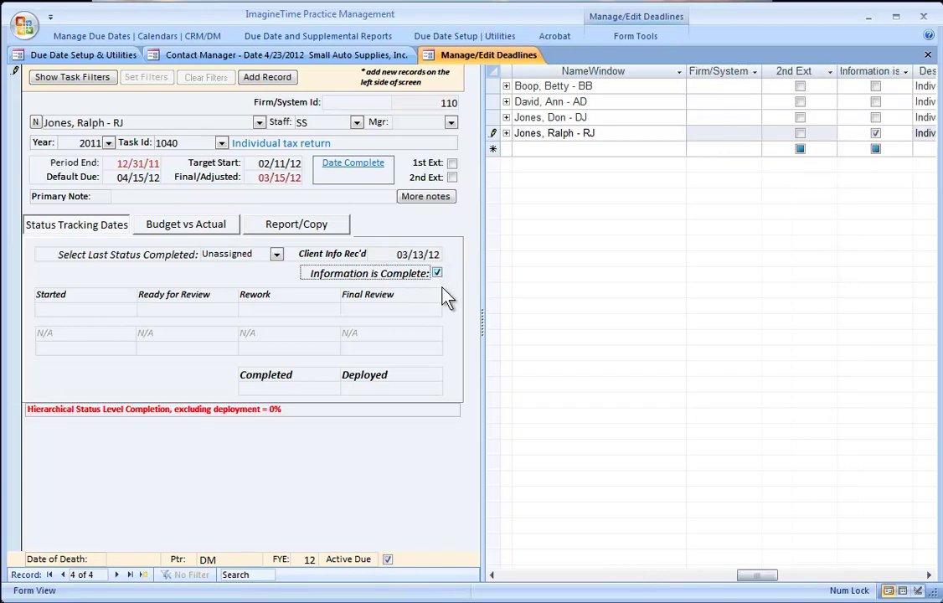
- Enter Firm/System Id 2011-0001 and save the deadline record
click(336, 103)
text(2011-0001)
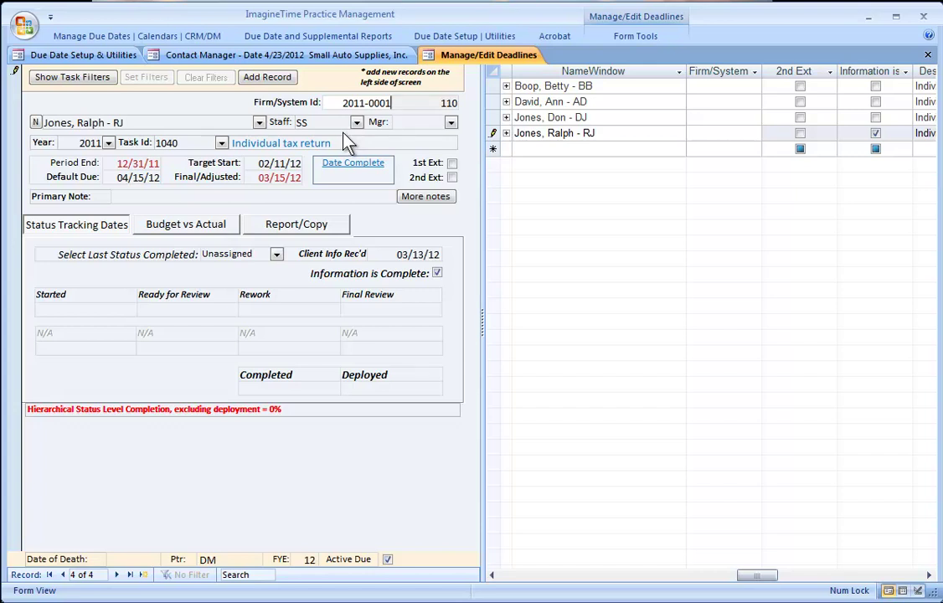
click(16, 95)
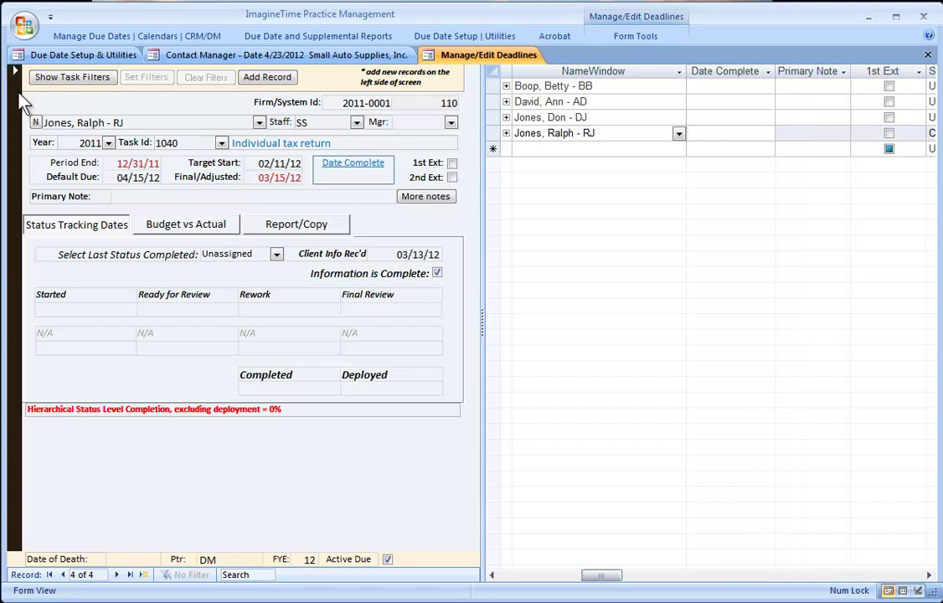
- Create 2011 CompQtr deadlines for GSA Industries, Inc. with staff SS
click(143, 574)
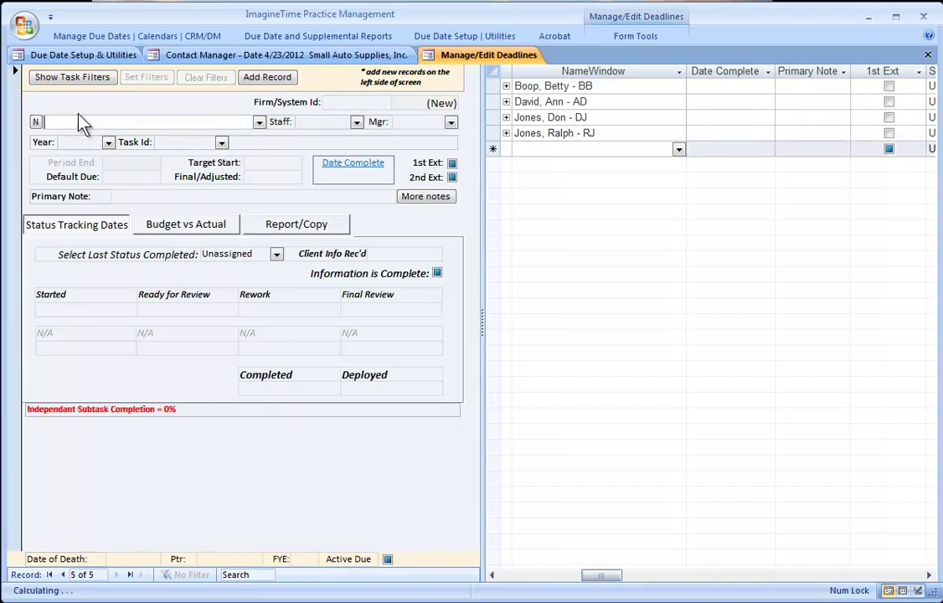
text(GSA)
key(Tab)
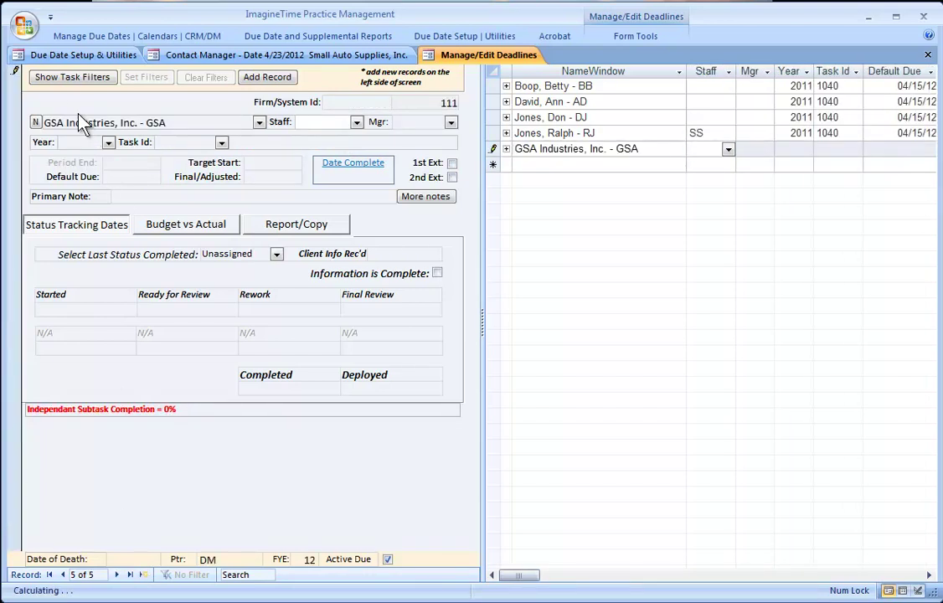
text(ss)
key(Tab)
key(Tab)
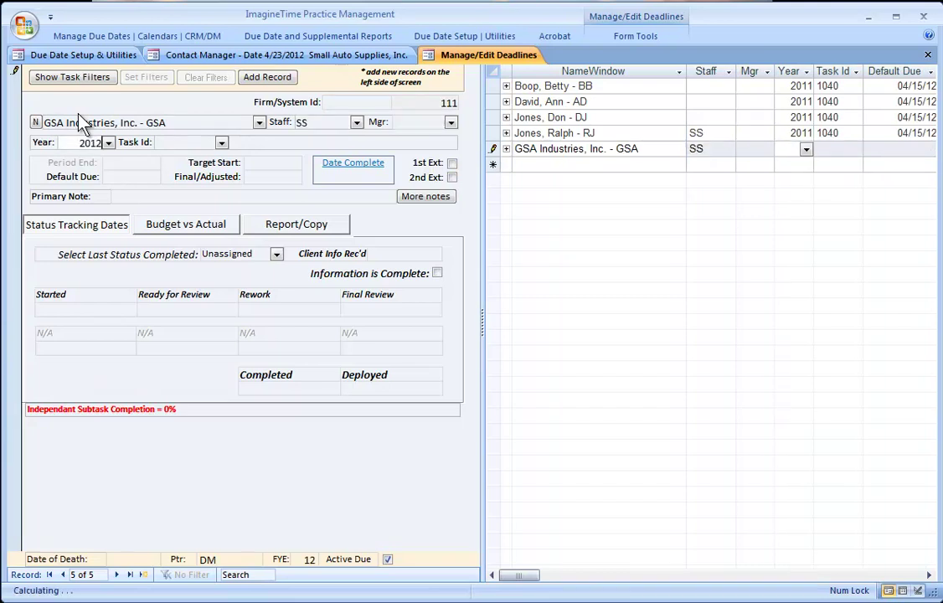
key(Tab)
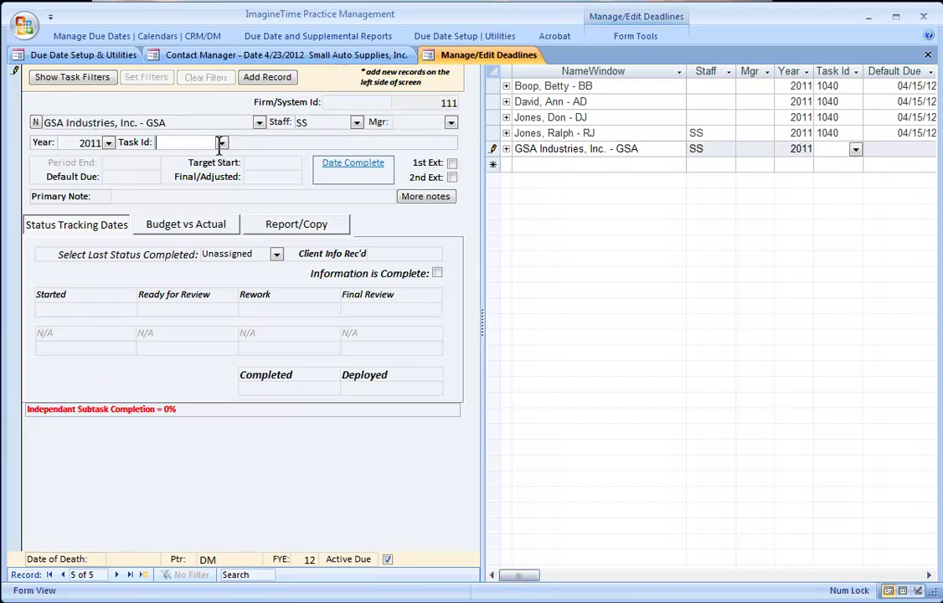
click(221, 143)
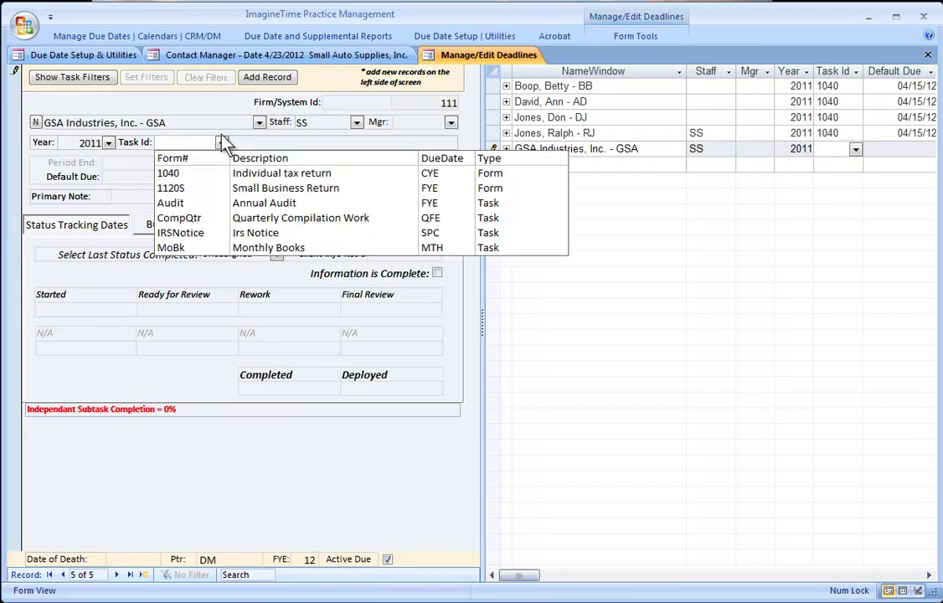
click(199, 219)
click(580, 460)
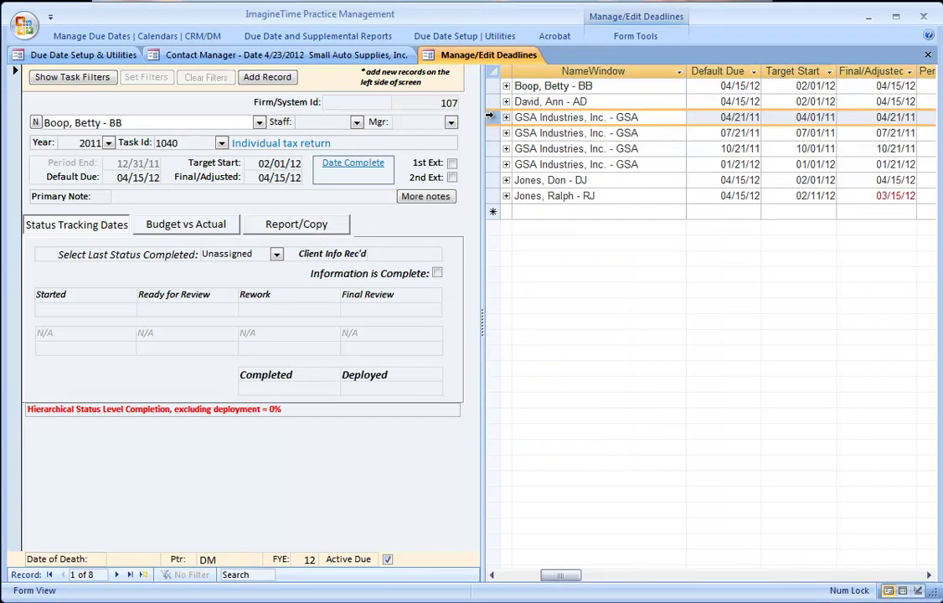
- Select the four GSA quarterly deadlines, then begin another new GSA deadline record
drag(489, 117, 490, 320)
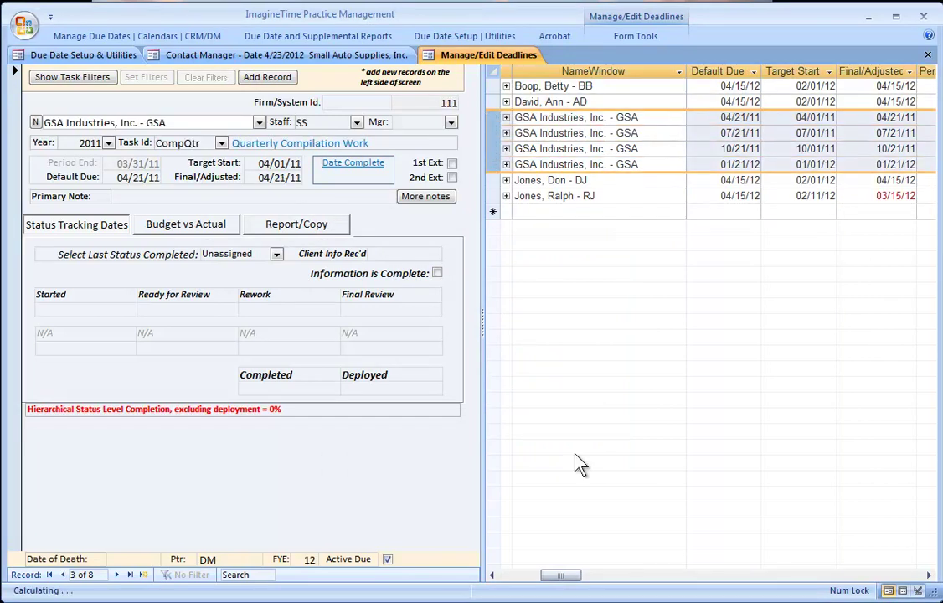
drag(563, 577, 523, 589)
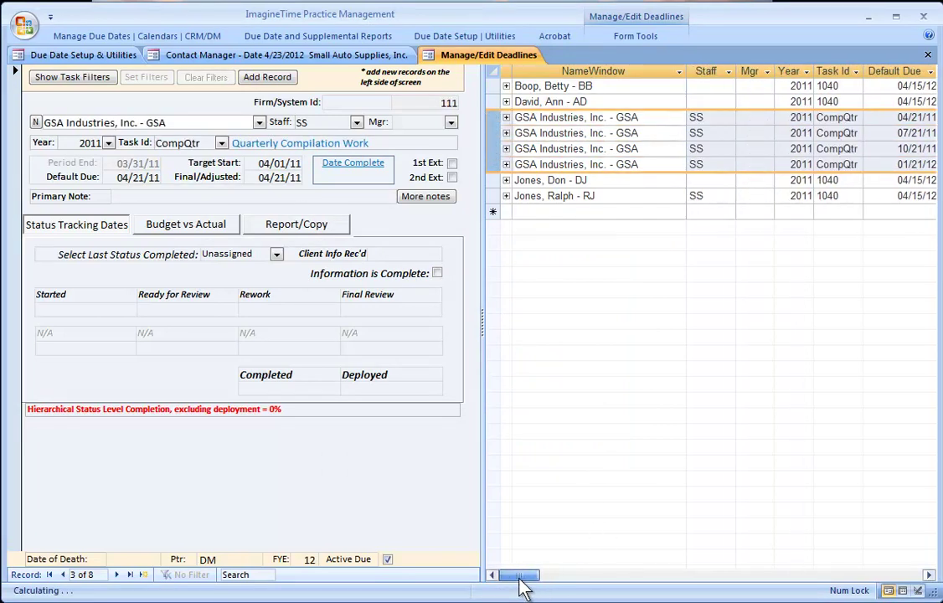
click(143, 575)
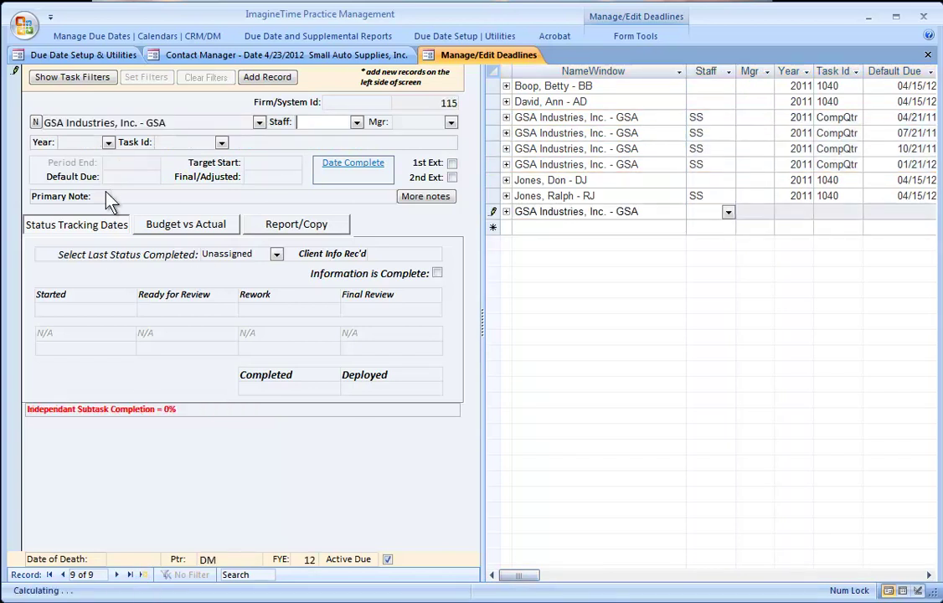
- Add GSA's 2011 1120S Small Business Return deadline, due 03/15/12, with a call-for-info primary note
key(BackSpace)
text(1)
key(Tab)
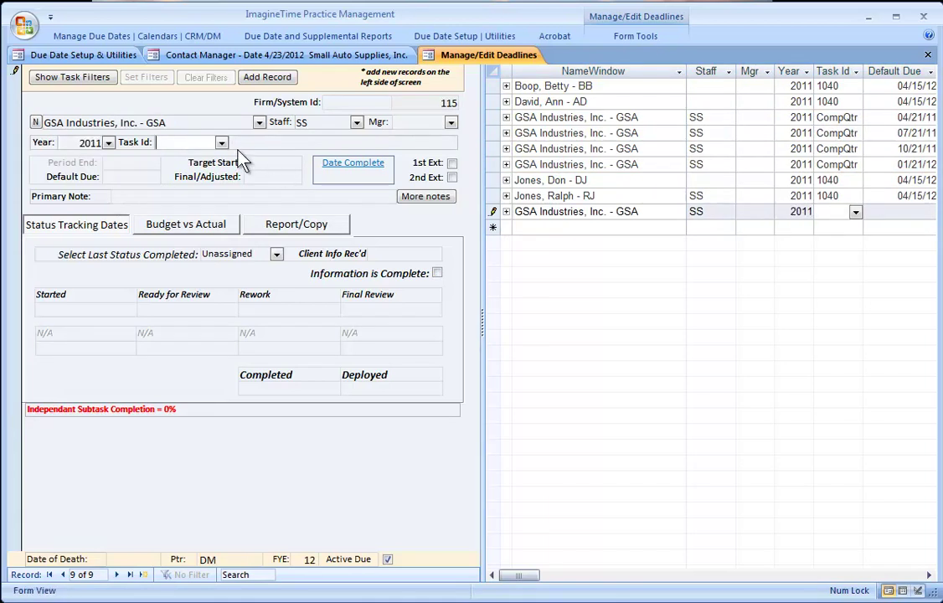
click(221, 143)
click(174, 191)
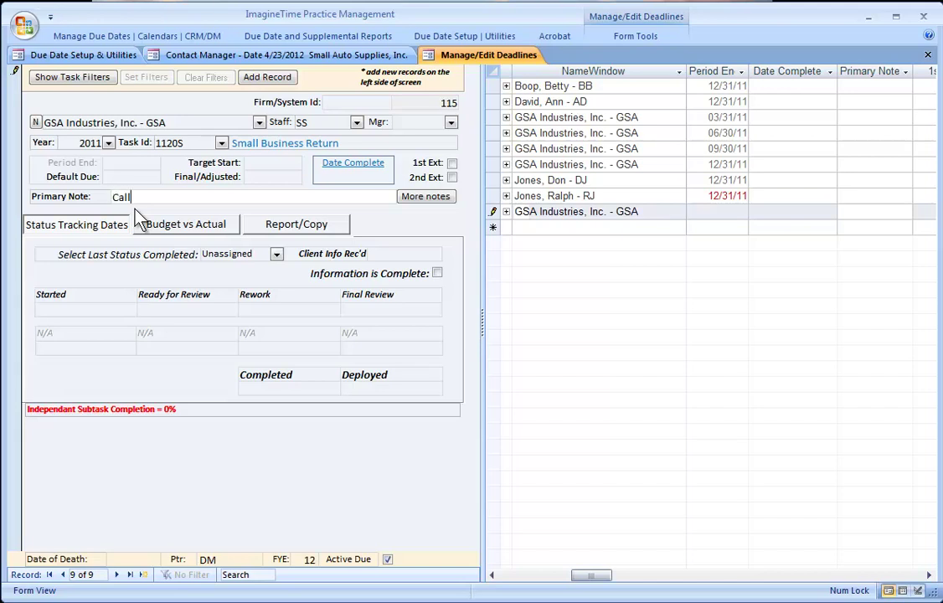
text(Call Dave for info)
click(12, 149)
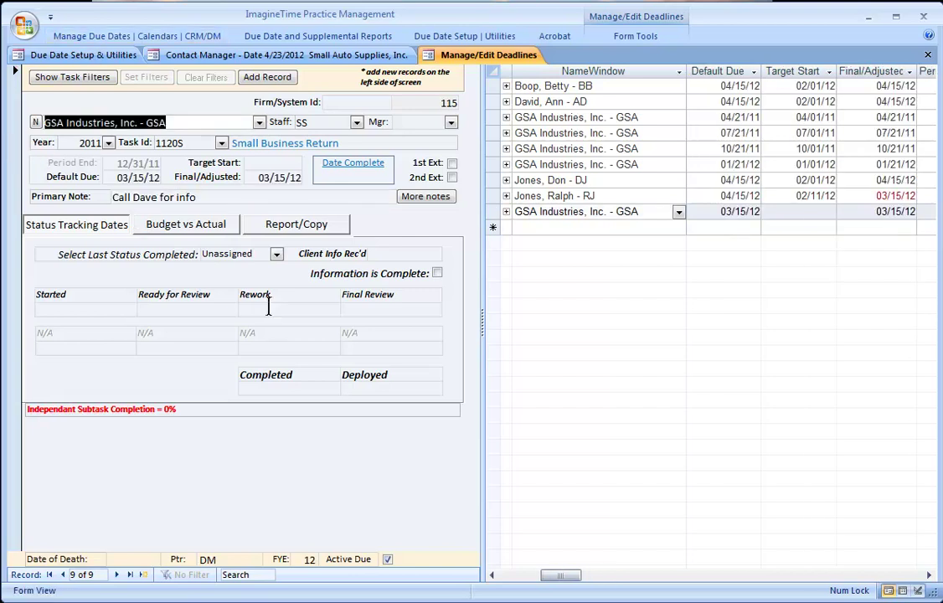
- Save the note 'problem with 1099' in Client & Staff Notes for GSA's 2011 1120S task
click(425, 197)
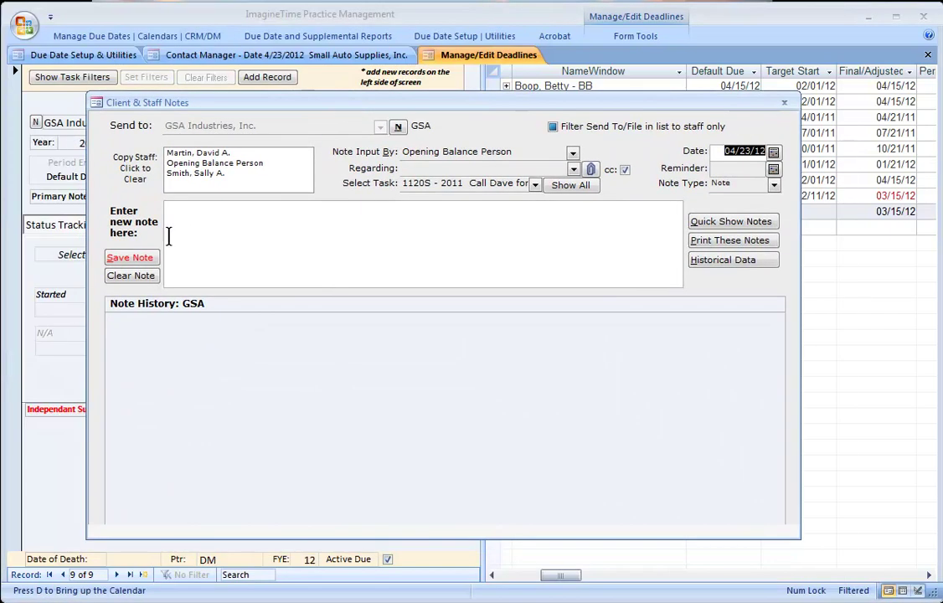
click(232, 221)
text(probl)
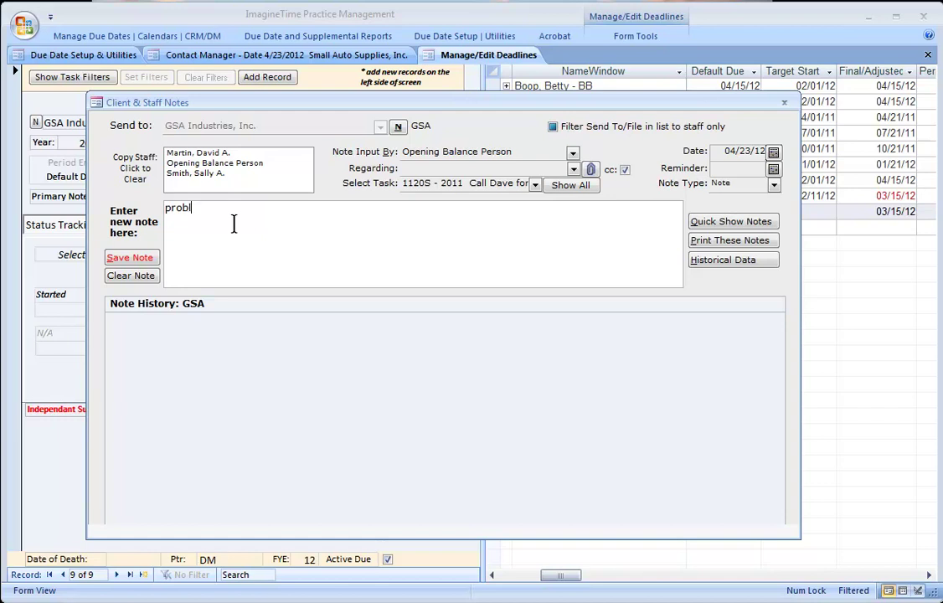
text(em with 1099)
click(128, 259)
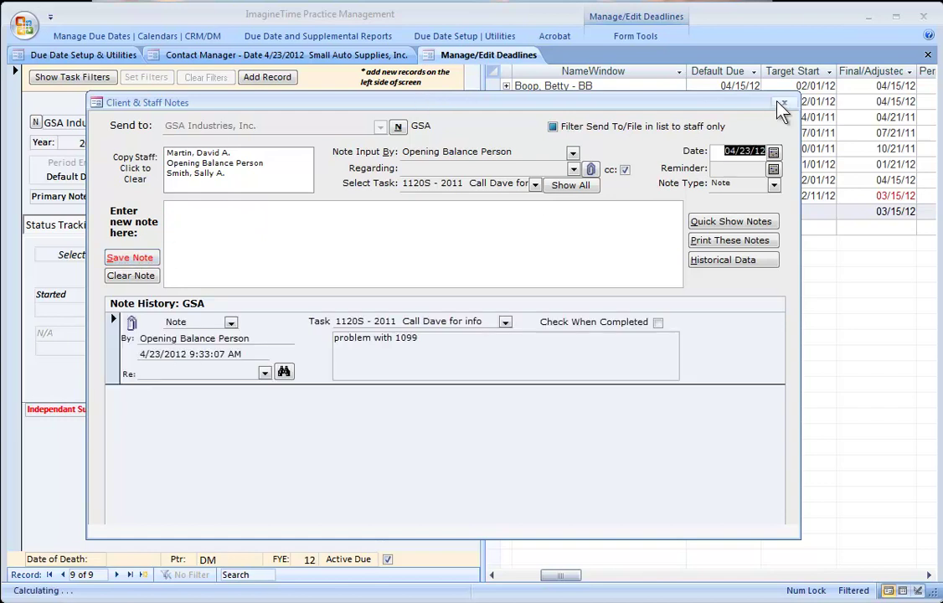
click(782, 104)
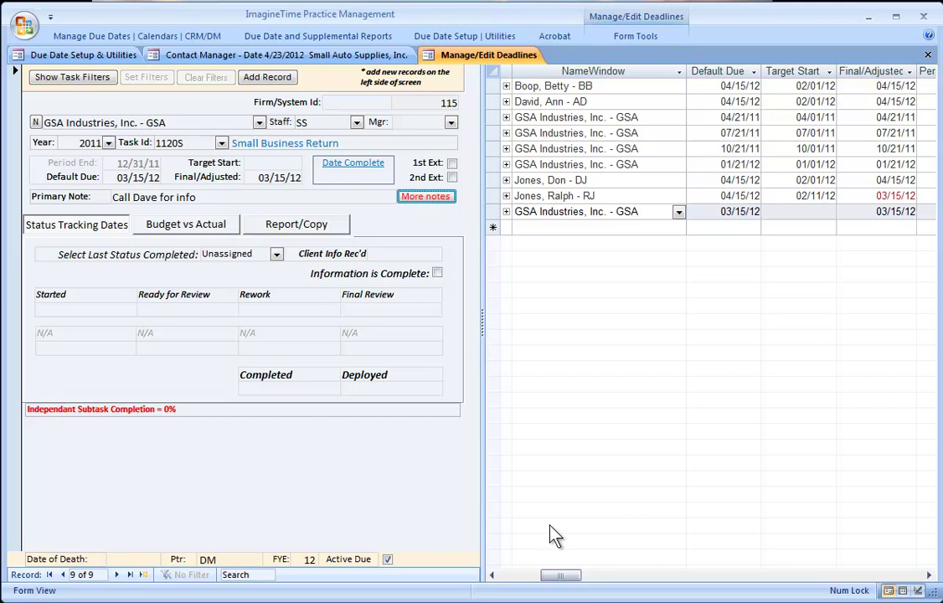
- Filter the deadline list to GSA Industries, Inc. and go to the last GSA quarterly deadline
click(513, 576)
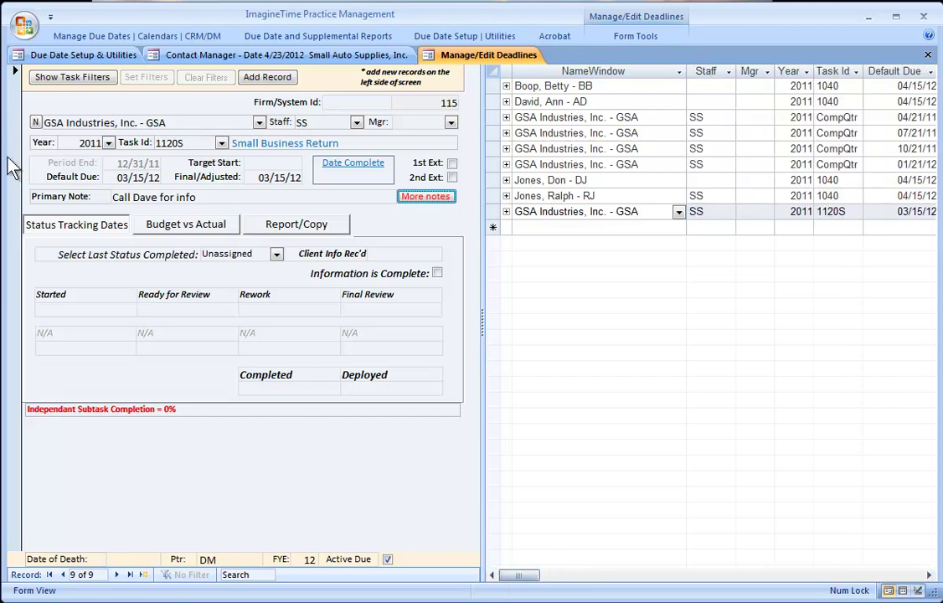
click(61, 70)
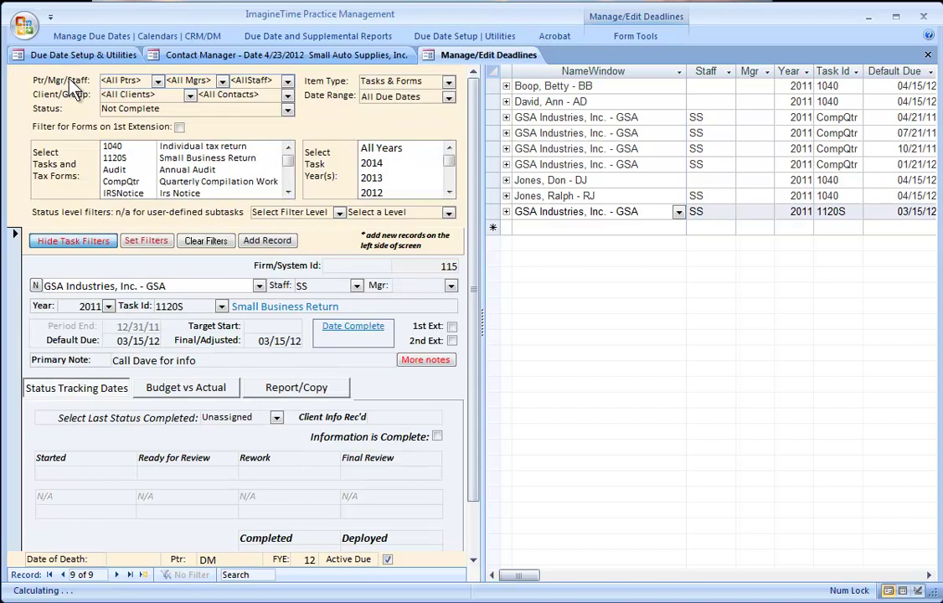
click(191, 94)
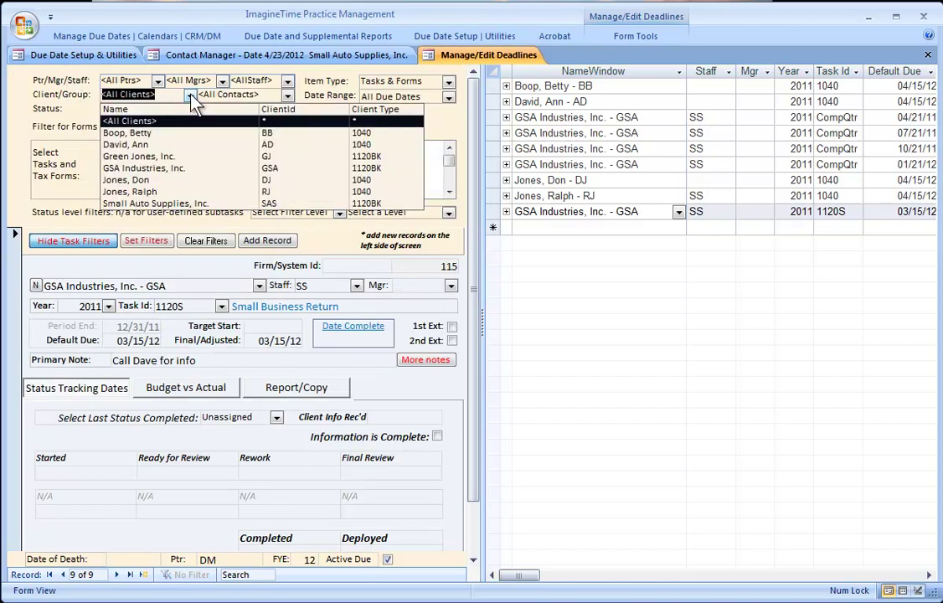
click(160, 168)
click(146, 241)
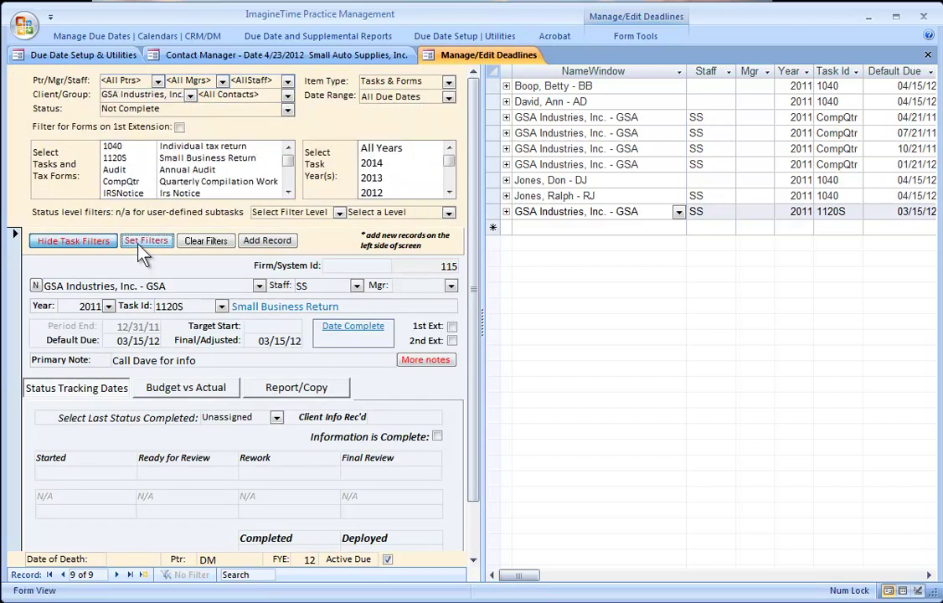
click(80, 248)
click(505, 397)
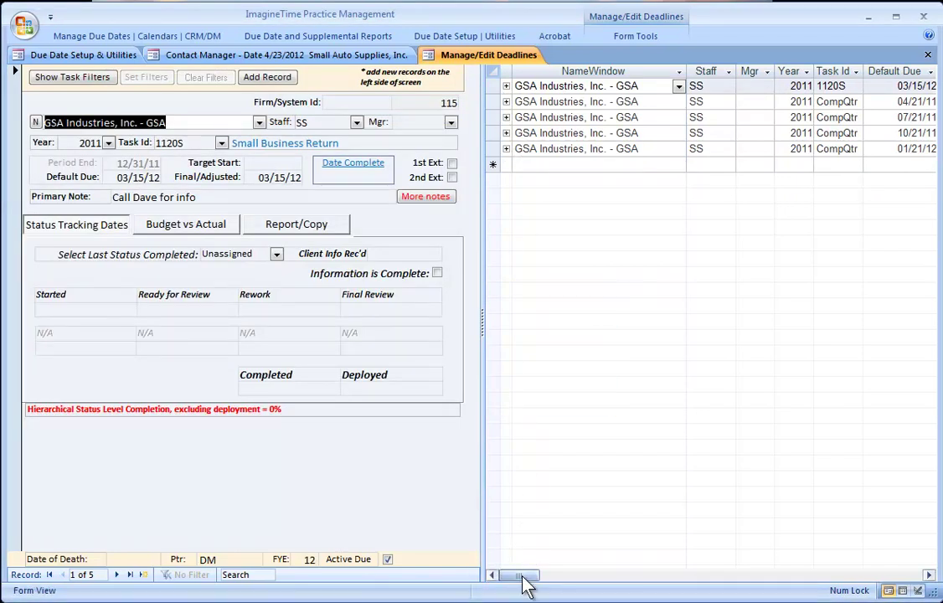
click(855, 86)
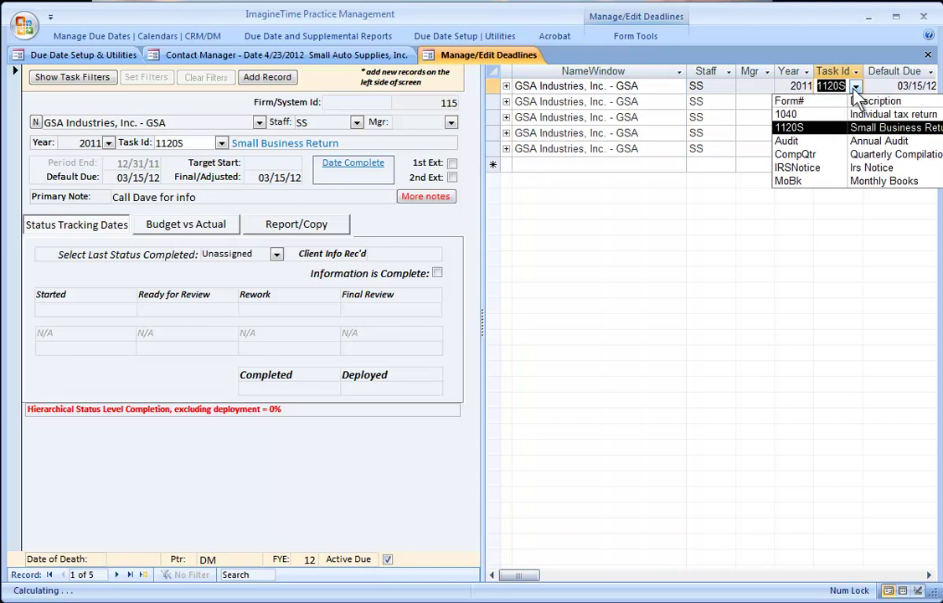
click(565, 150)
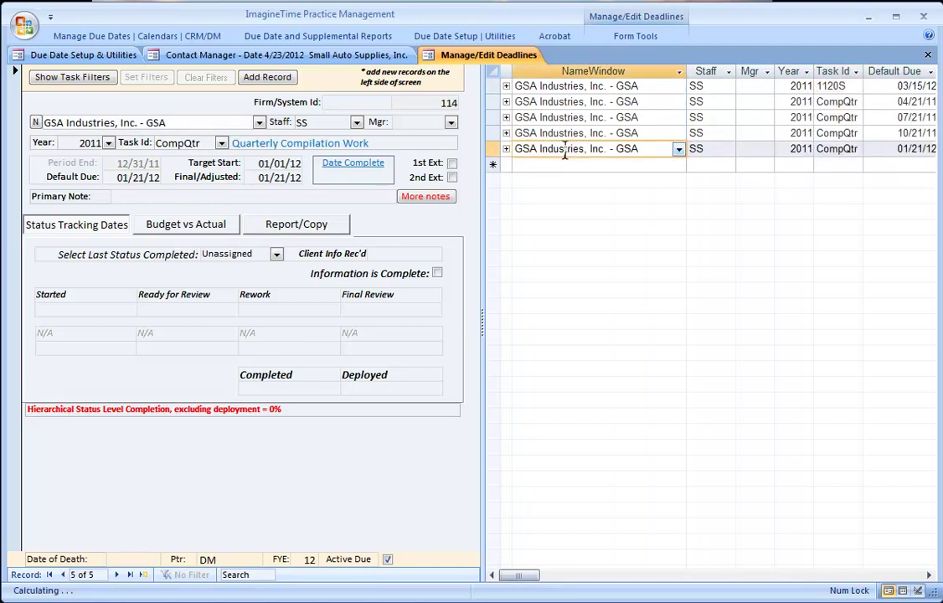
- Add a 2011 Audit deadline for GSA assigned to DM with the note 'Get engagement letter'
click(144, 575)
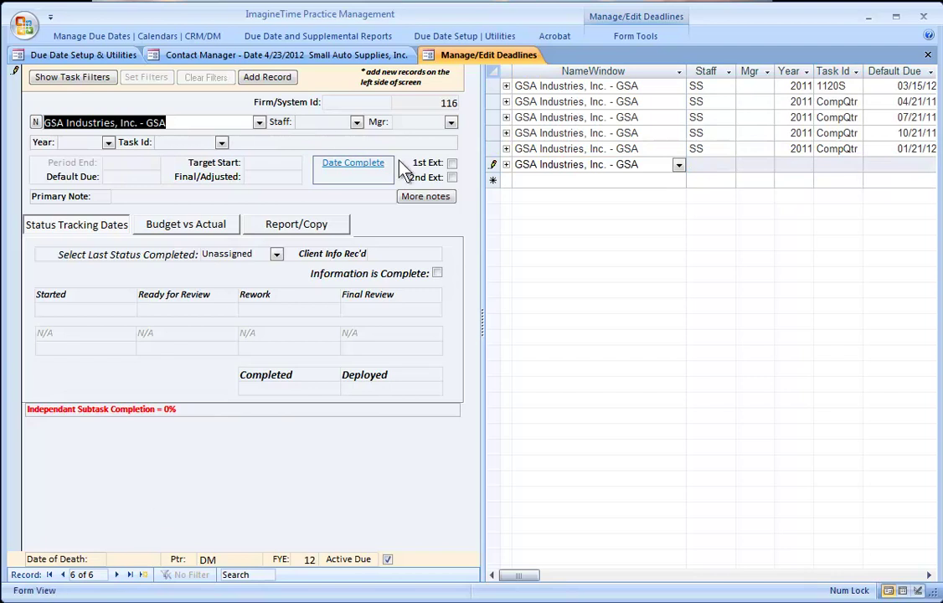
click(356, 122)
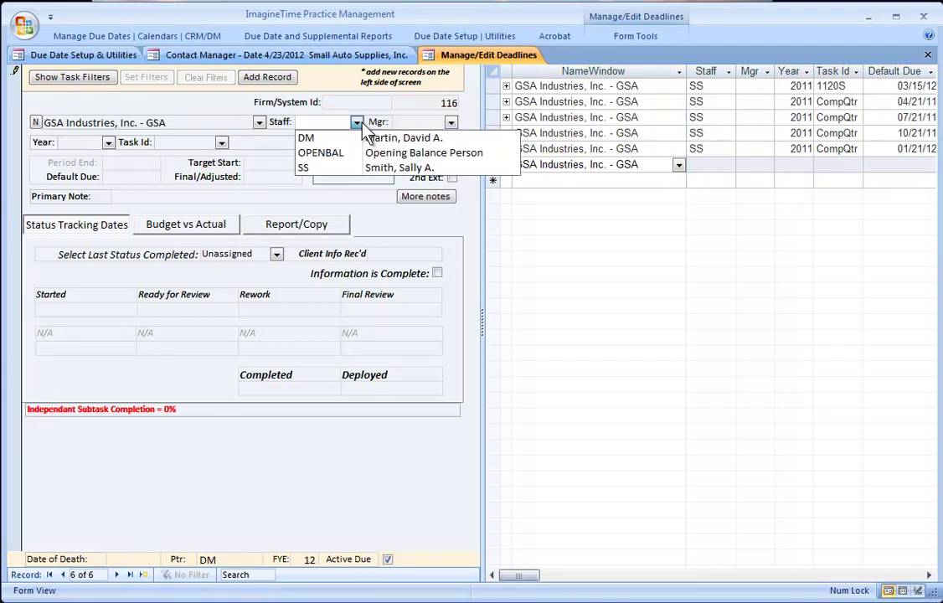
click(306, 138)
click(108, 142)
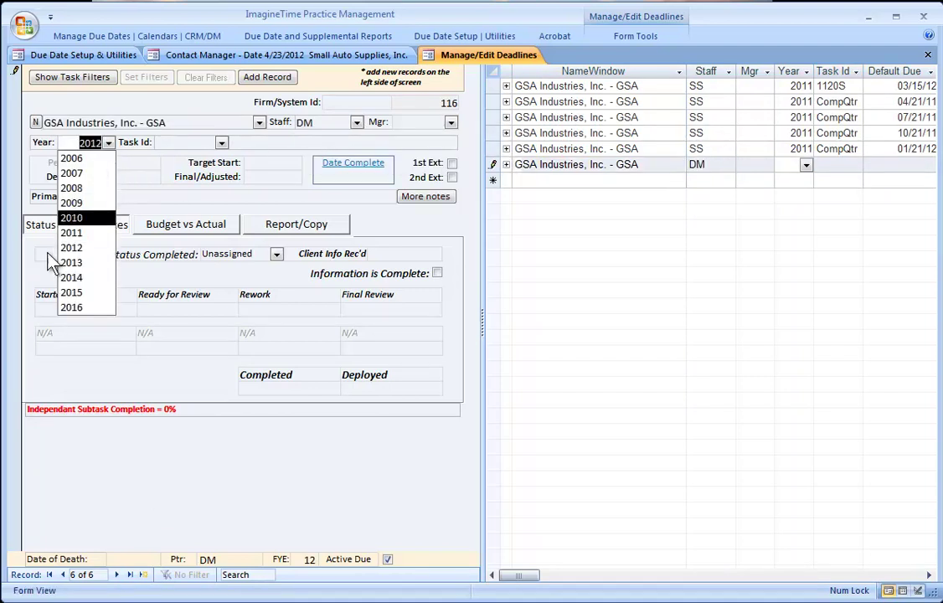
click(71, 233)
click(221, 143)
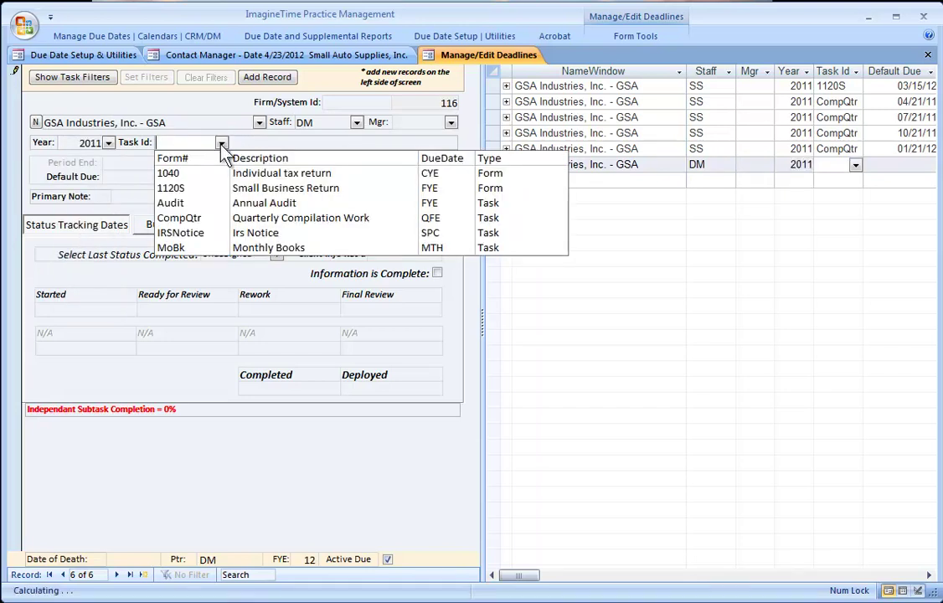
click(187, 201)
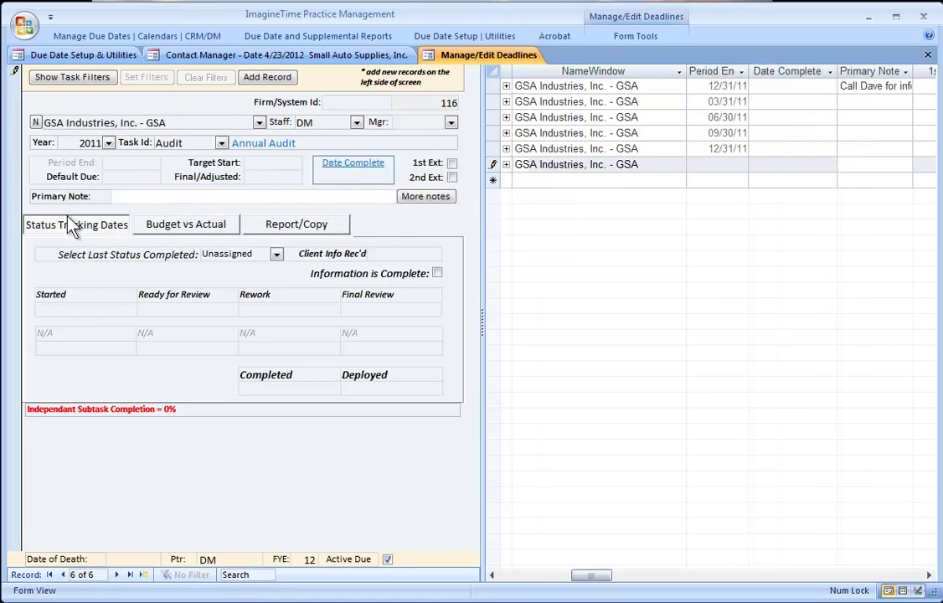
text(Get engagement letter)
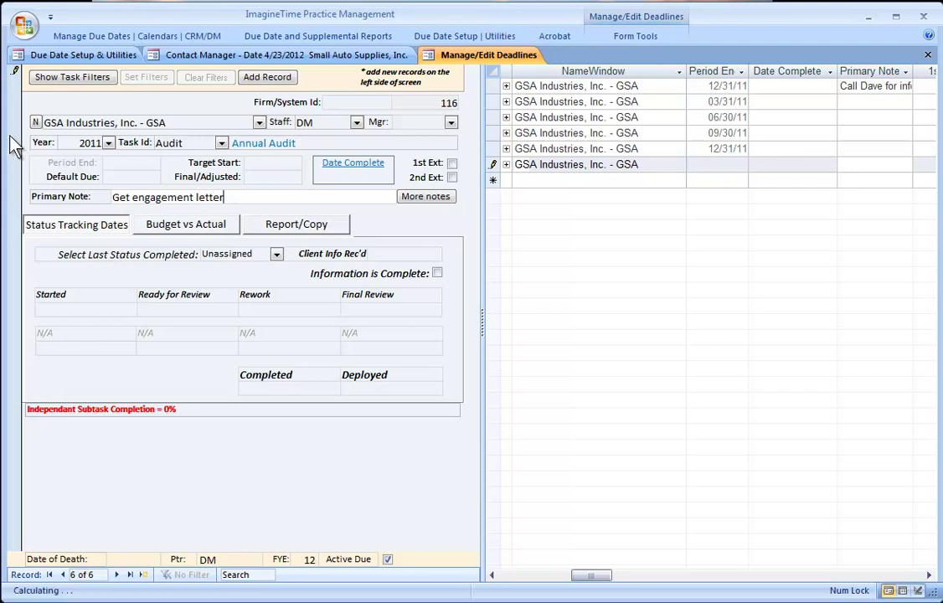
key(Tab)
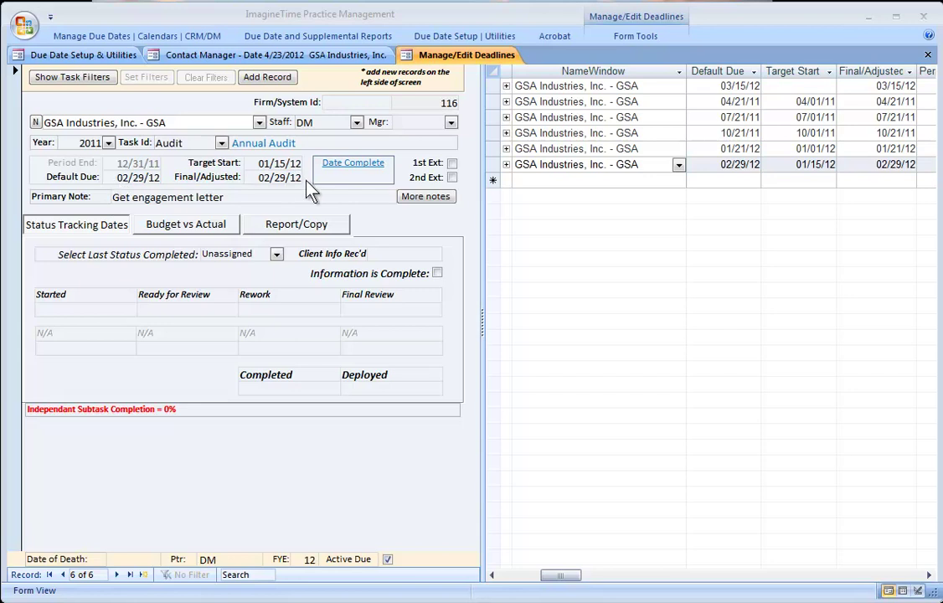
click(60, 52)
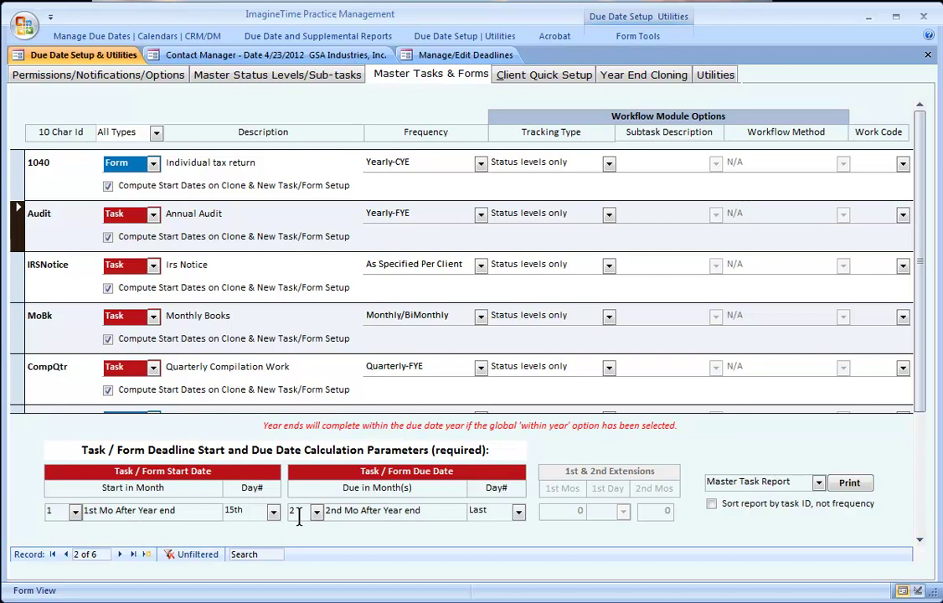
- Review the Audit task's Day# due-day options without changing them
click(519, 514)
click(518, 514)
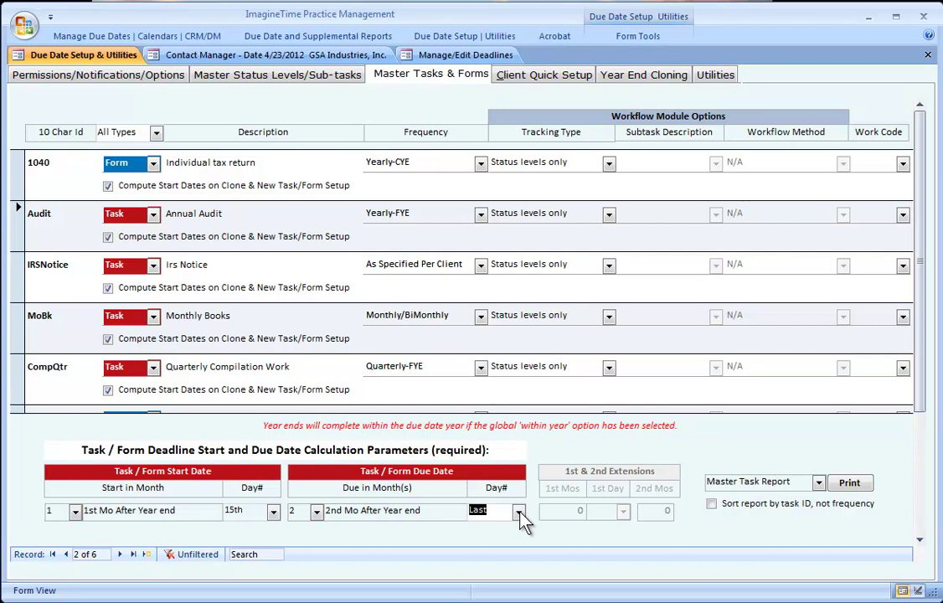
click(518, 513)
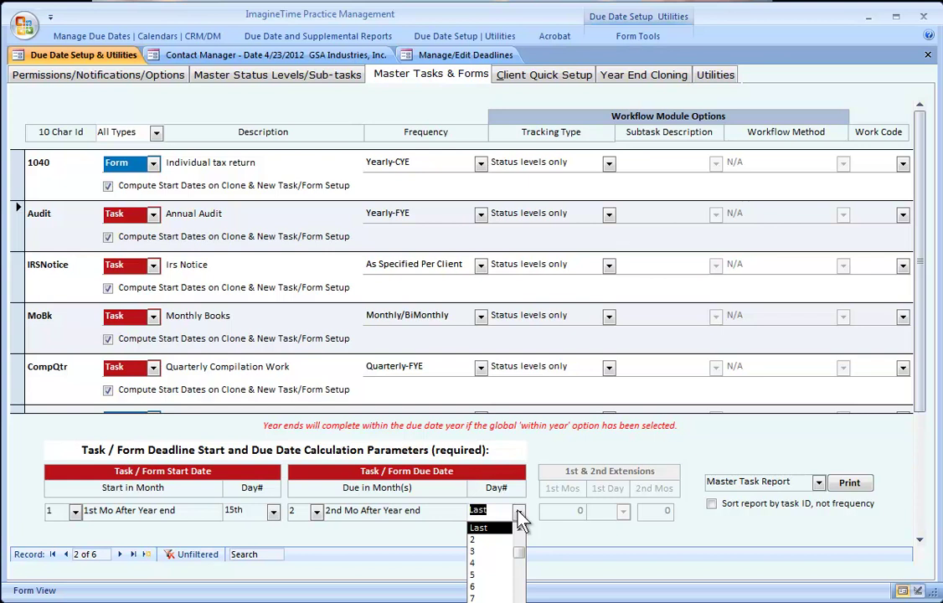
click(519, 511)
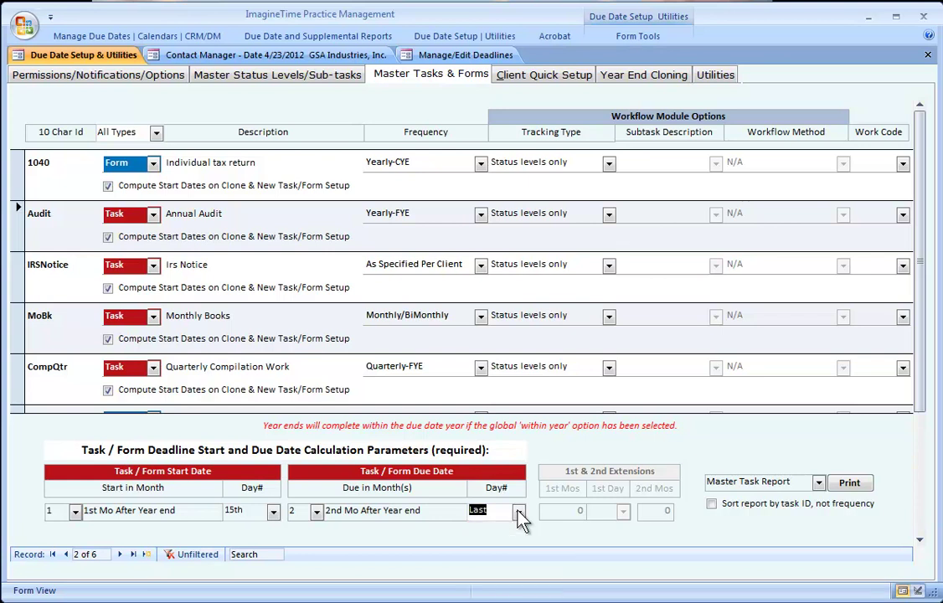
- Return to Manage/Edit Deadlines, check the Staff, Year and Task Id columns, then close it
click(422, 56)
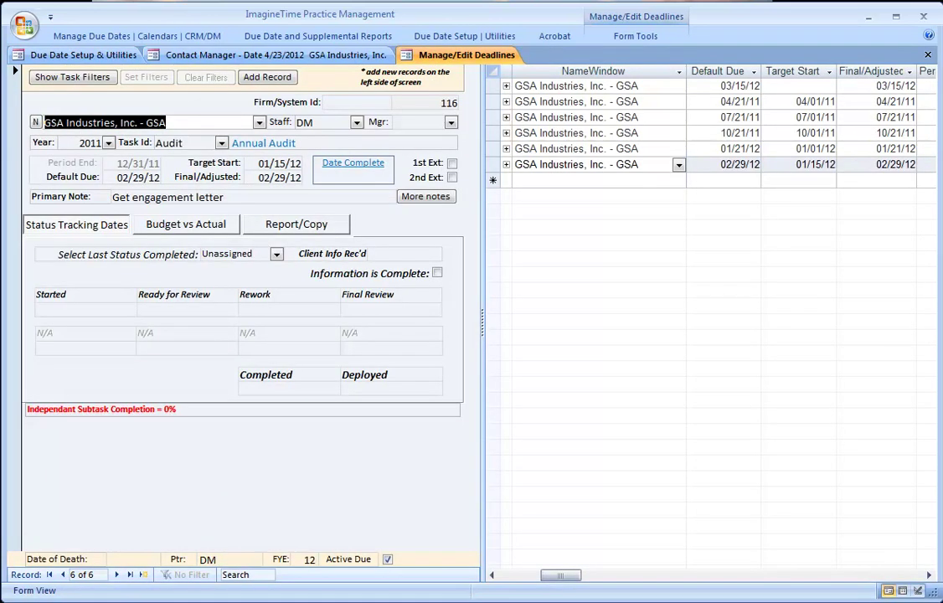
click(507, 576)
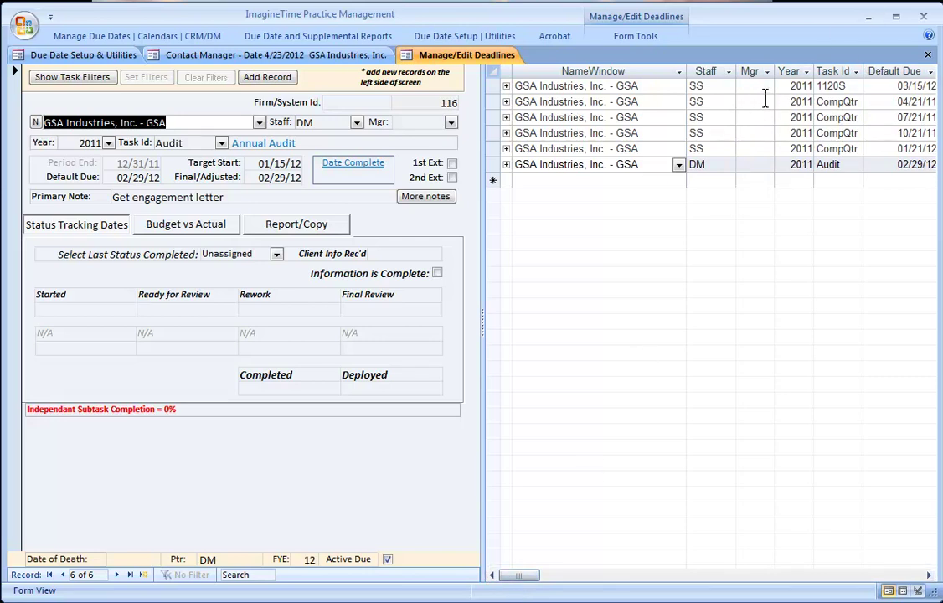
click(928, 55)
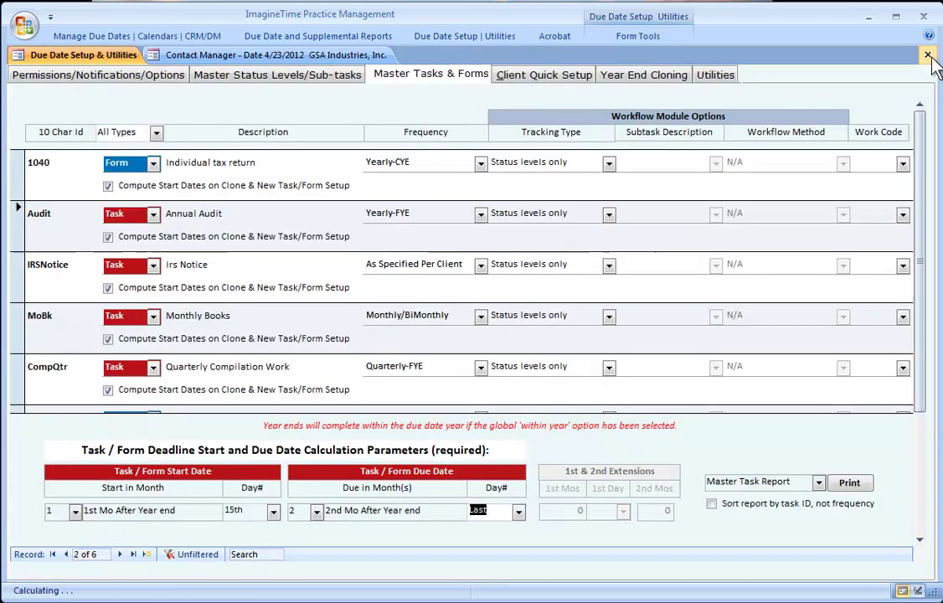
click(147, 34)
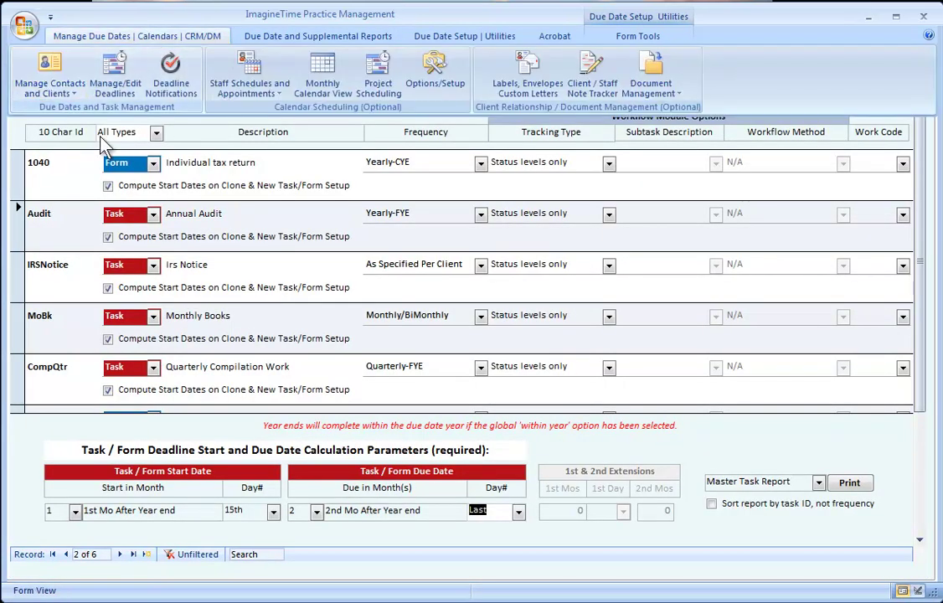
- Reopen Manage/Edit Deadlines and clear the GSA client filter so all ten deadlines show
click(116, 77)
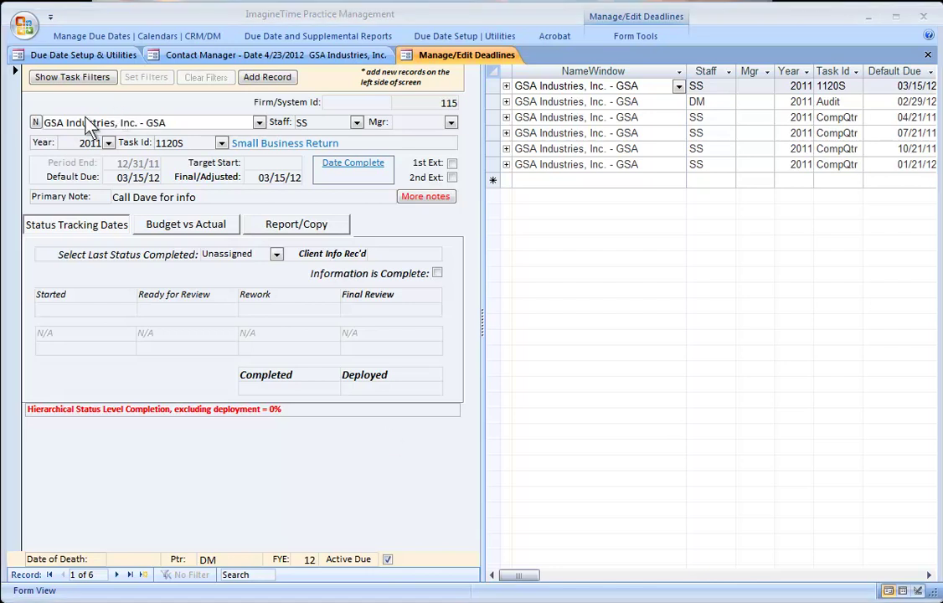
click(58, 76)
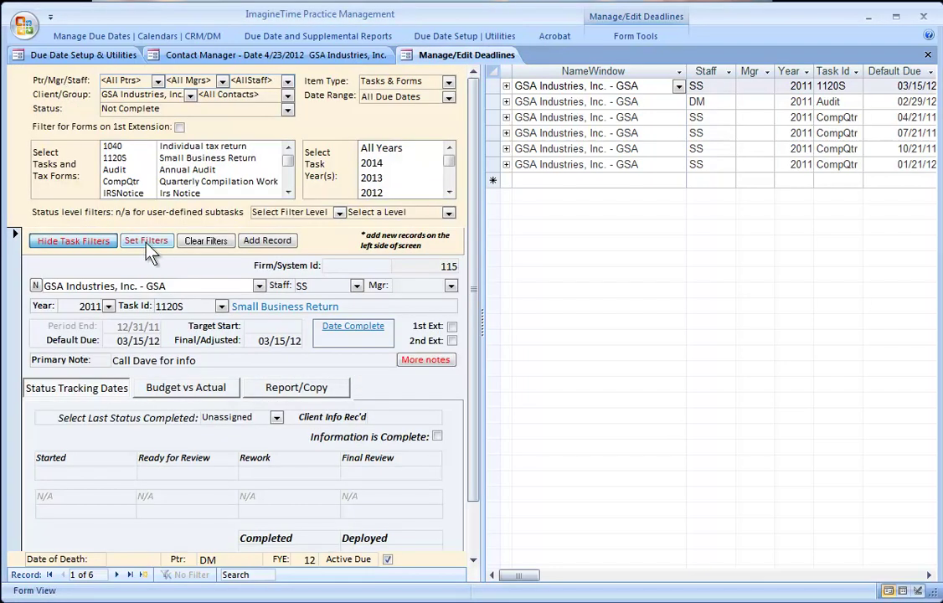
click(184, 242)
click(68, 242)
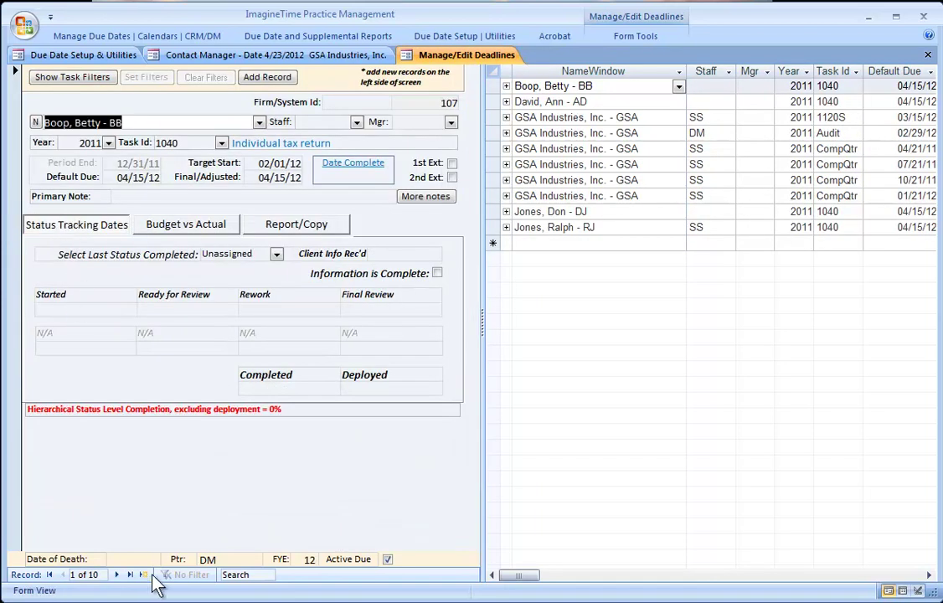
- Create 2011 MoBk Monthly Books deadlines for Small Auto Supplies assigned to DM
click(144, 574)
text(small Auto Supplies, Inc. - SAS)
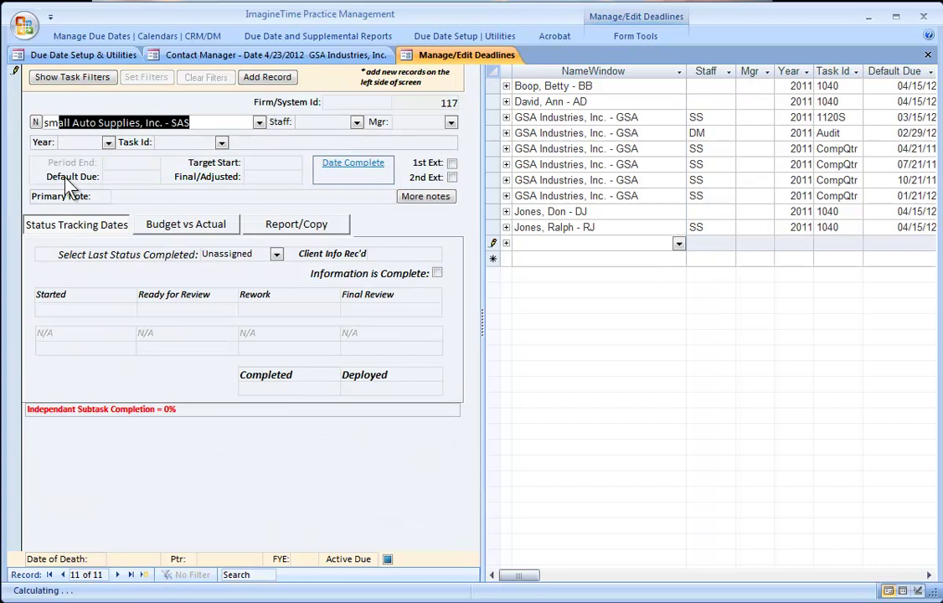
key(Tab)
text(dm)
key(Tab)
text(2011)
key(Tab)
text(mo)
key(Tab)
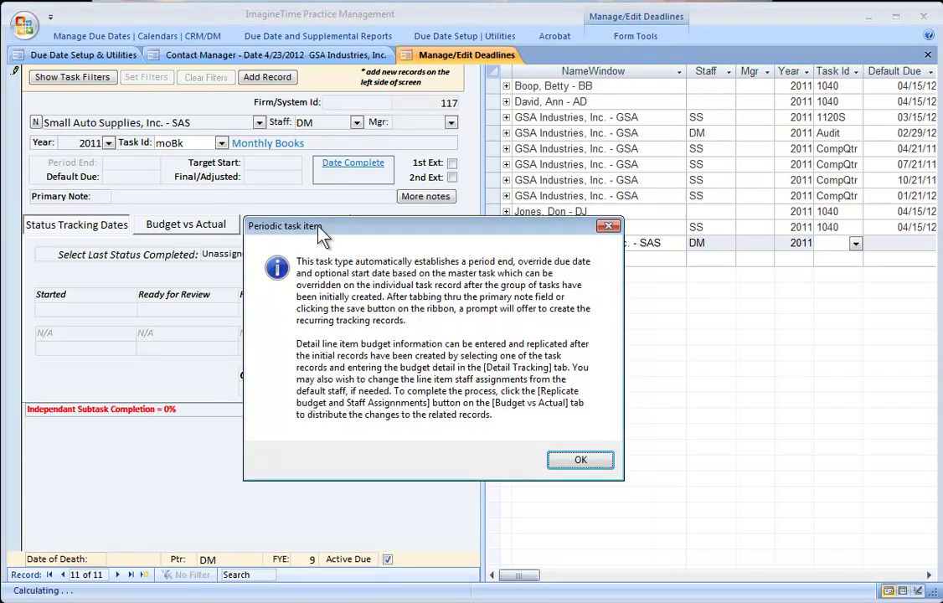
click(564, 465)
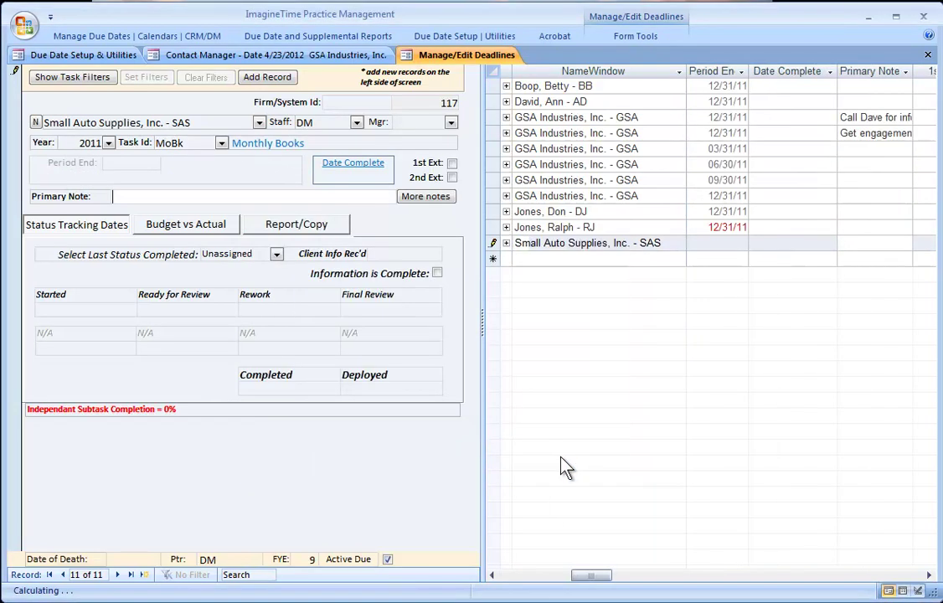
click(490, 243)
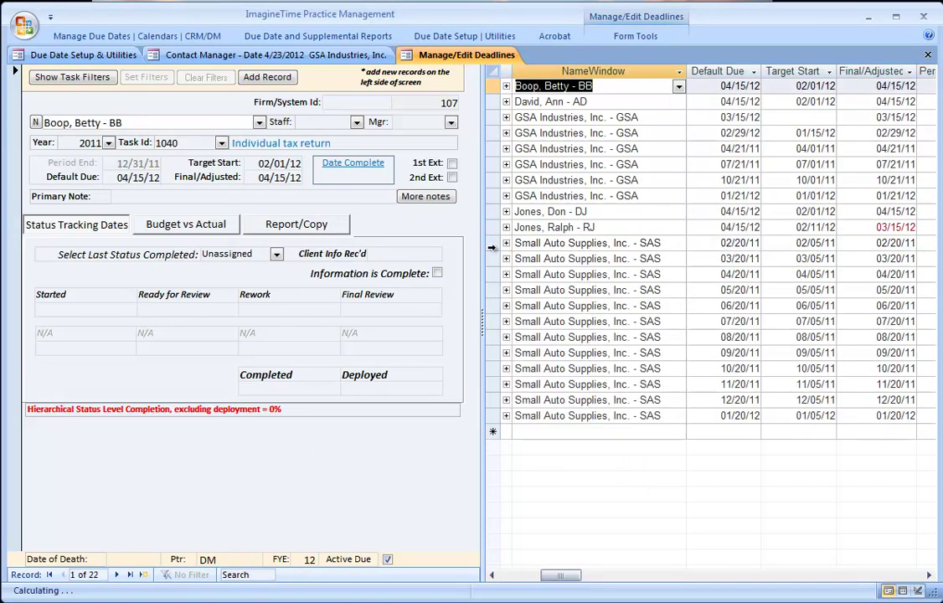
- Select all twelve new Small Auto Supplies monthly deadlines in the list
click(491, 242)
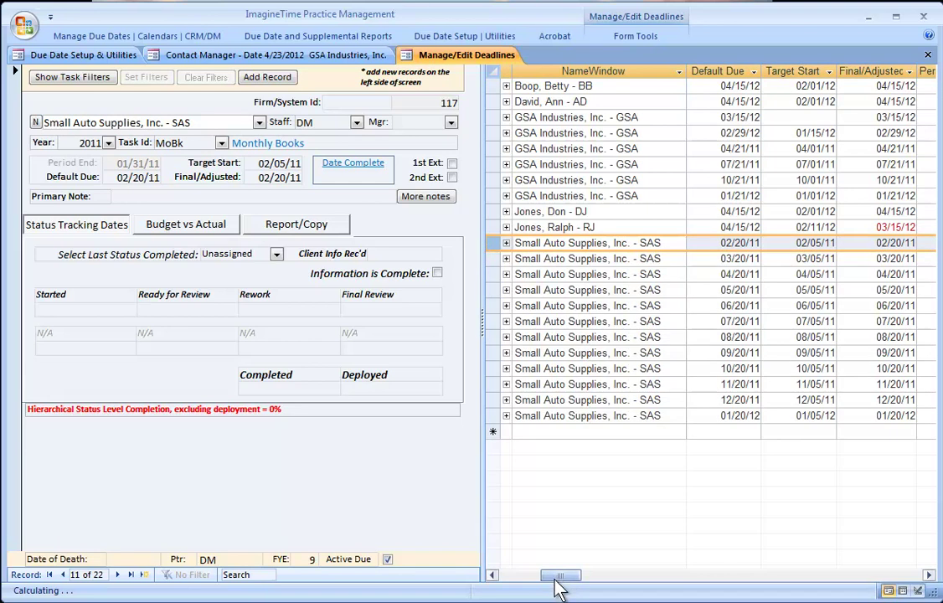
click(500, 576)
drag(493, 243, 506, 416)
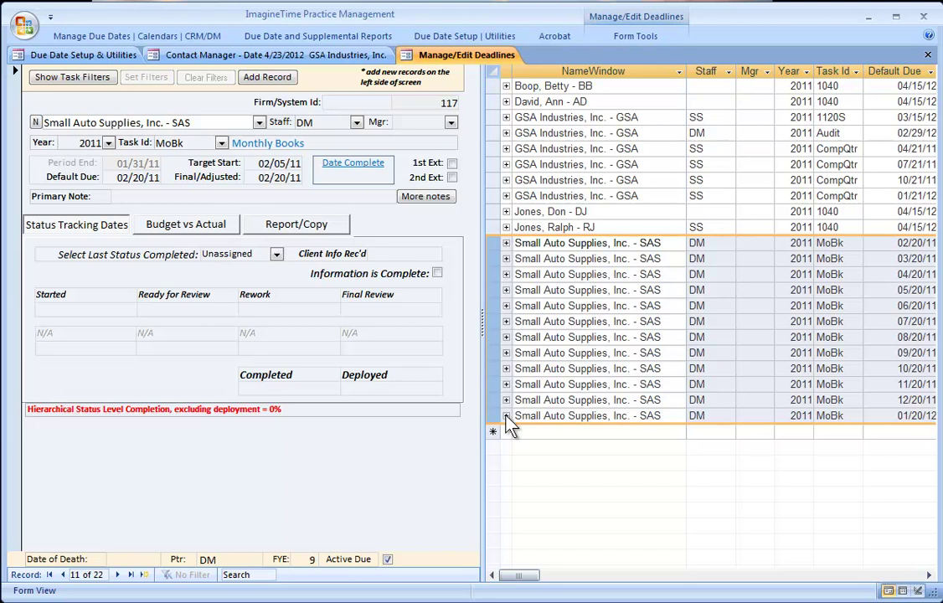
- Add Small Auto Supplies' 2011 1120S Small Business Return deadline for staff SS, due 12/15/12
click(144, 575)
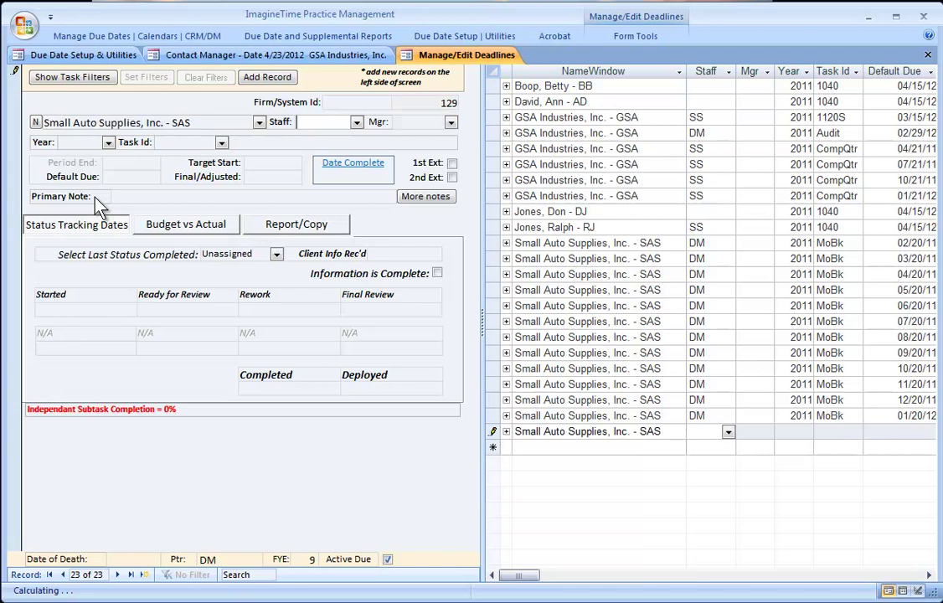
text(ss)
key(Tab)
text(201)
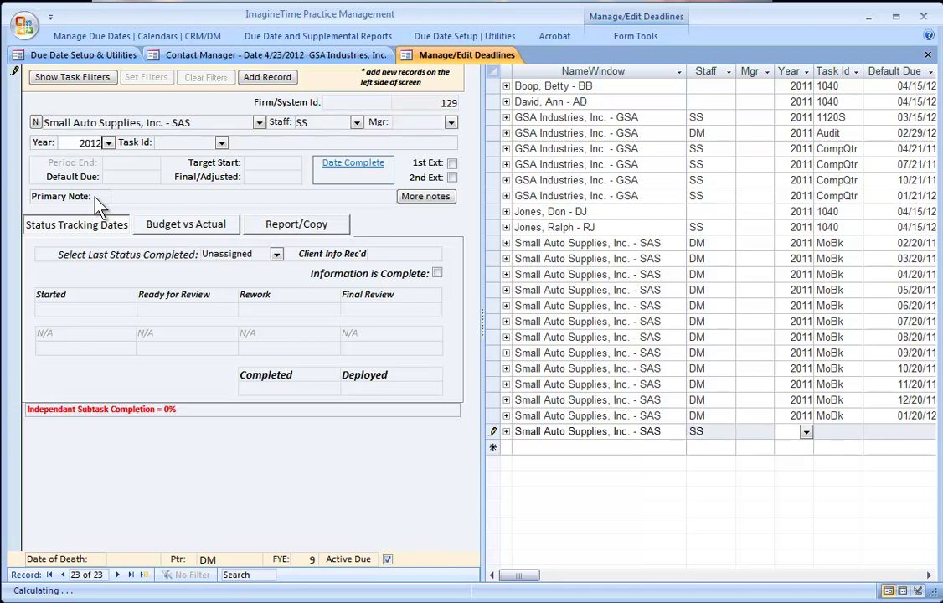
text(1)
key(Tab)
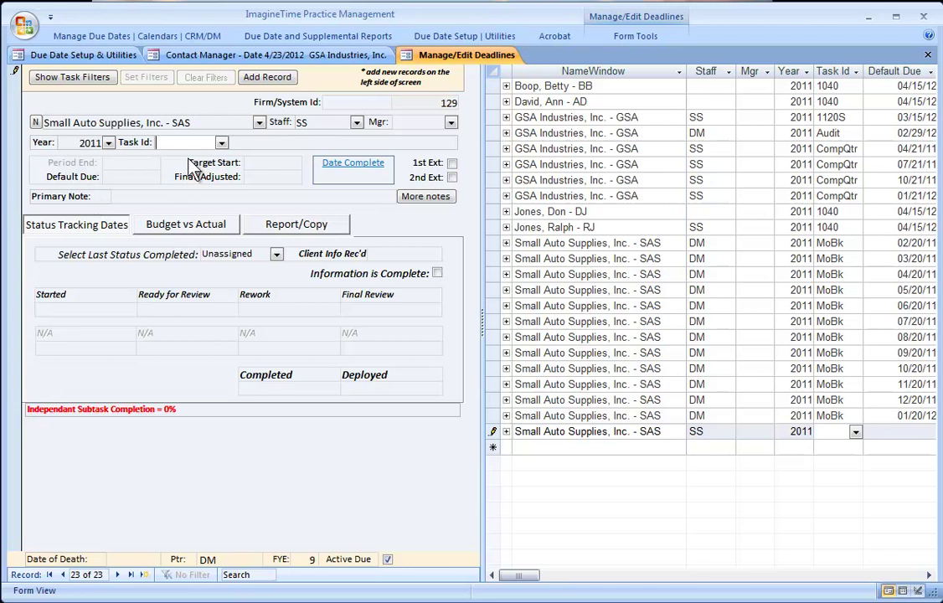
click(221, 145)
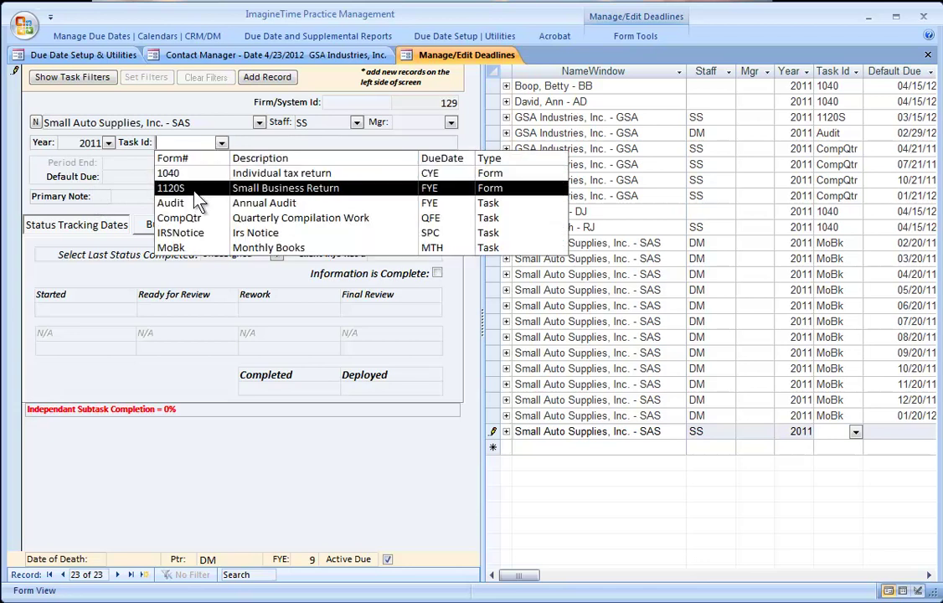
click(193, 197)
click(17, 130)
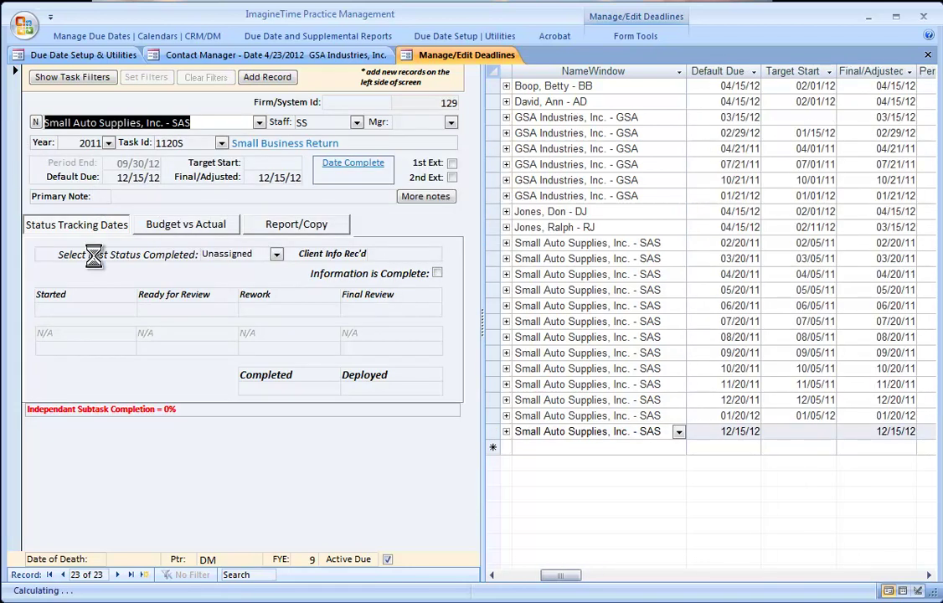
click(513, 575)
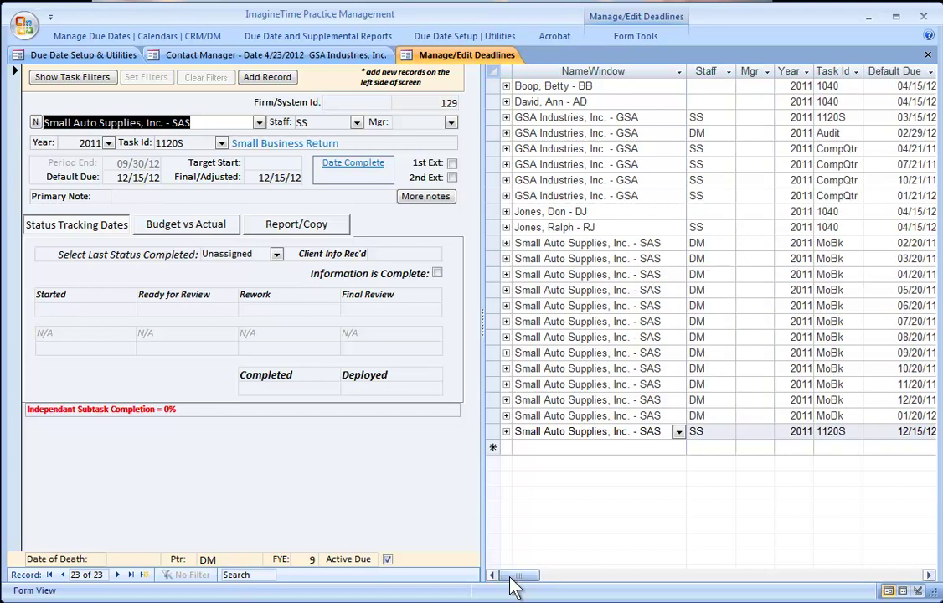
click(541, 434)
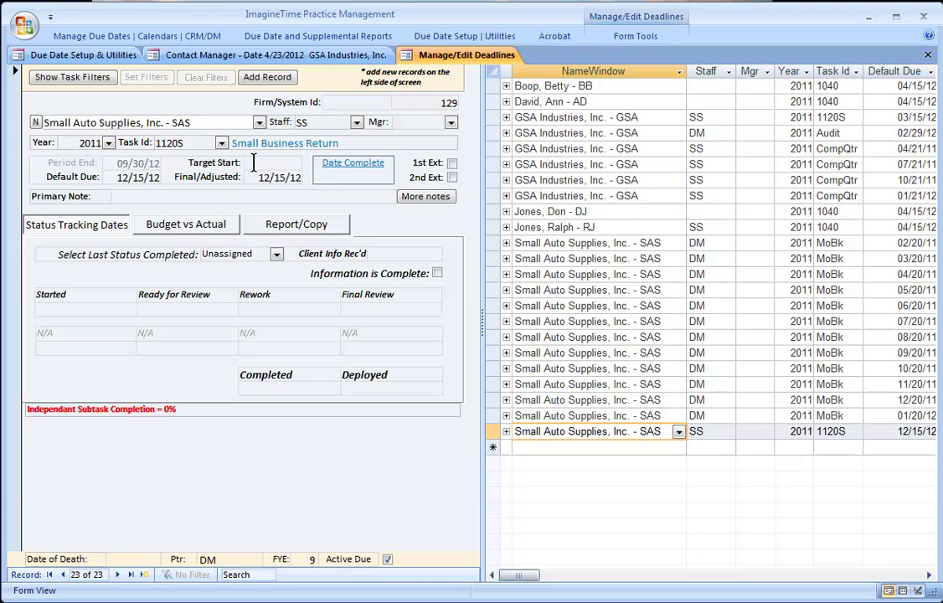
- Inspect the 1120S due-date settings in Master Tasks & Forms, then return to Manage/Edit Deadlines
click(75, 54)
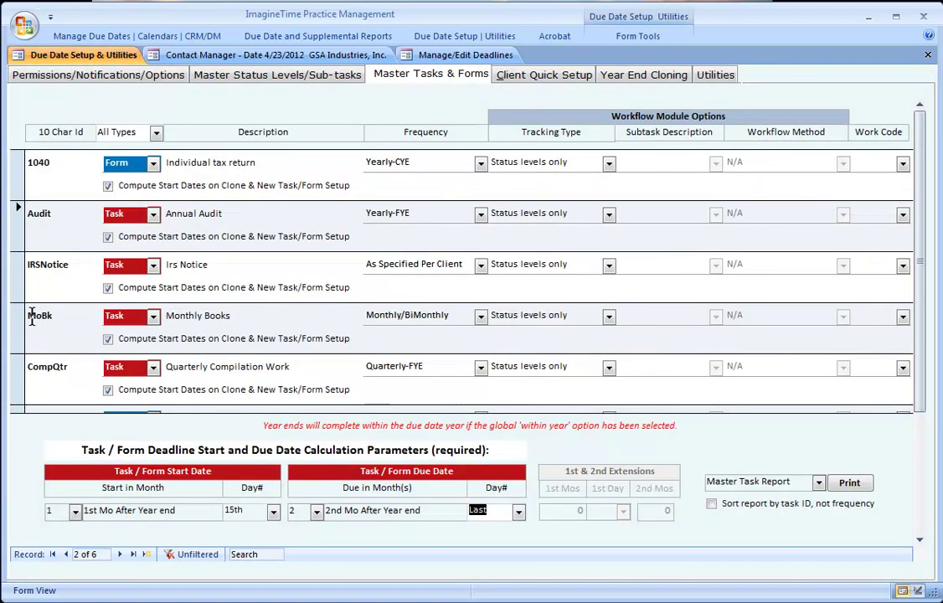
scroll(30, 393, down, 3)
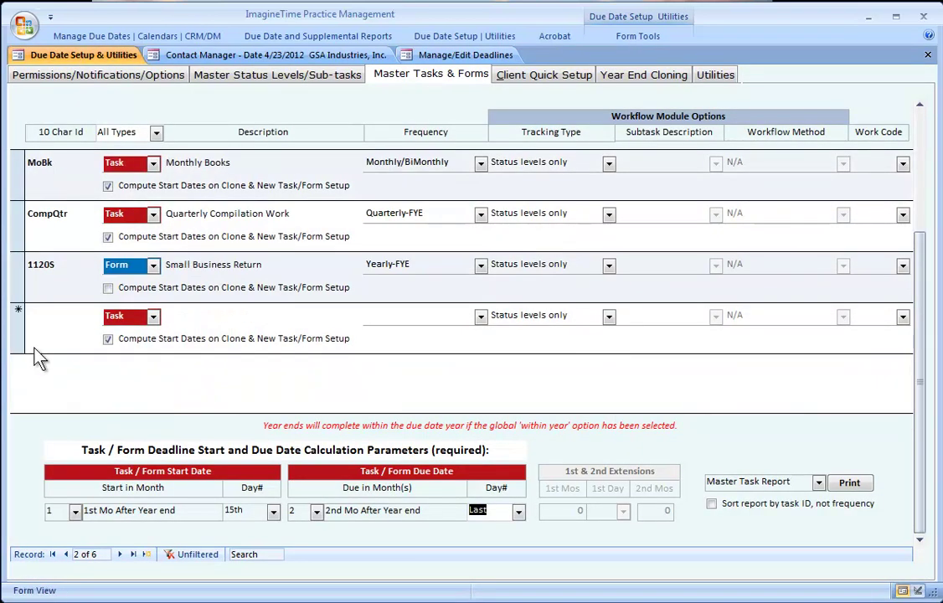
click(17, 267)
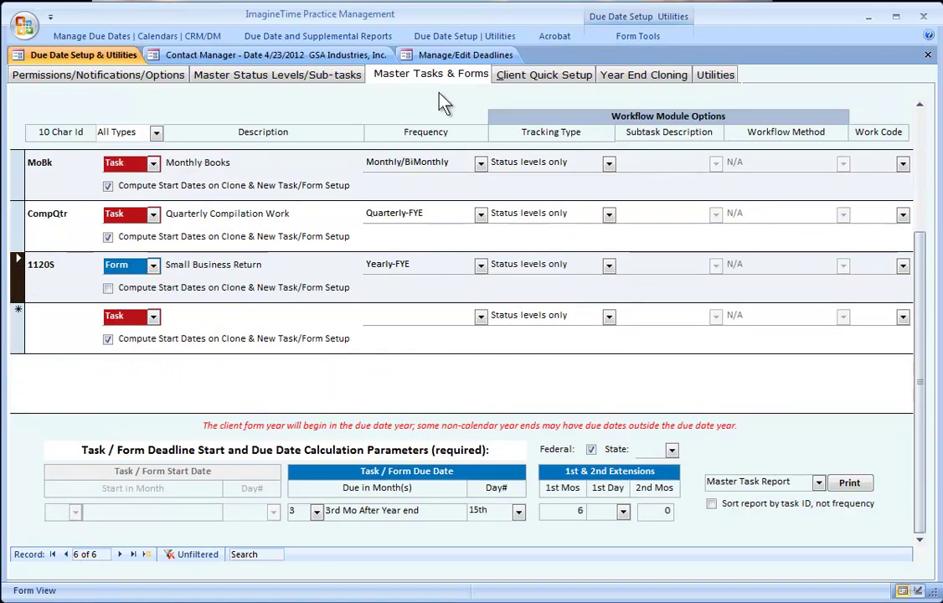
click(450, 55)
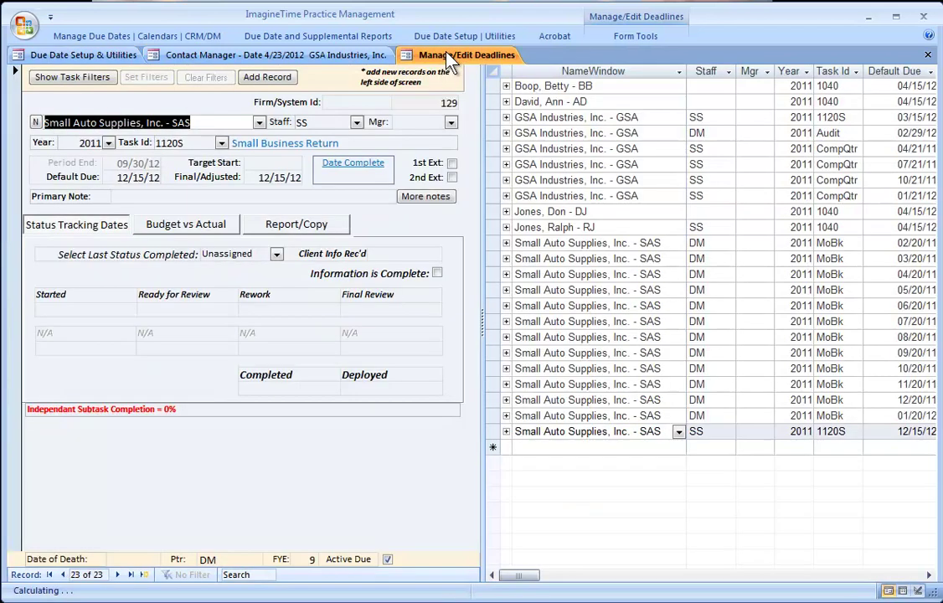
- Set the Small Auto Supplies 1120S deadline's target start to 10/15/12 and start a new record
click(266, 165)
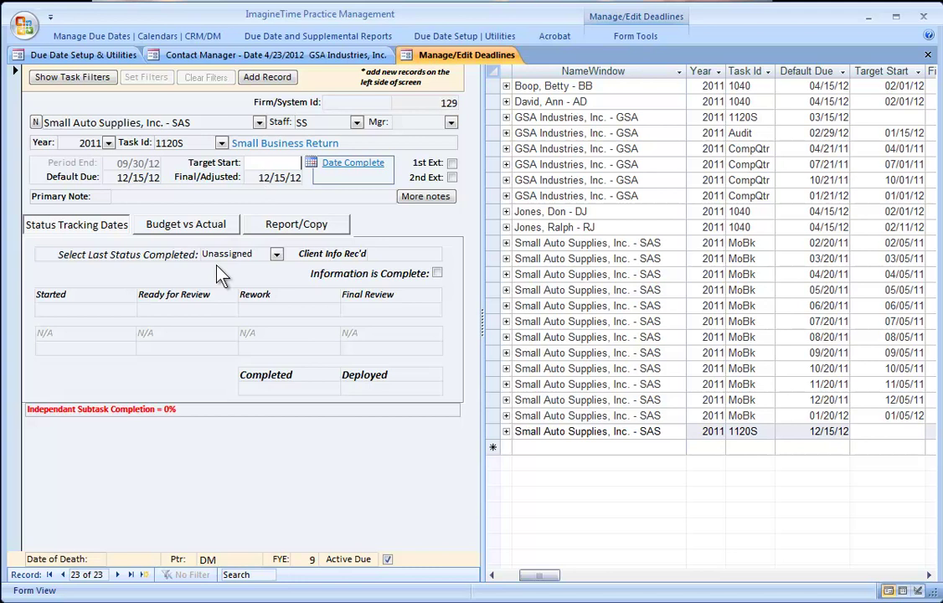
text(10/15/12)
click(117, 178)
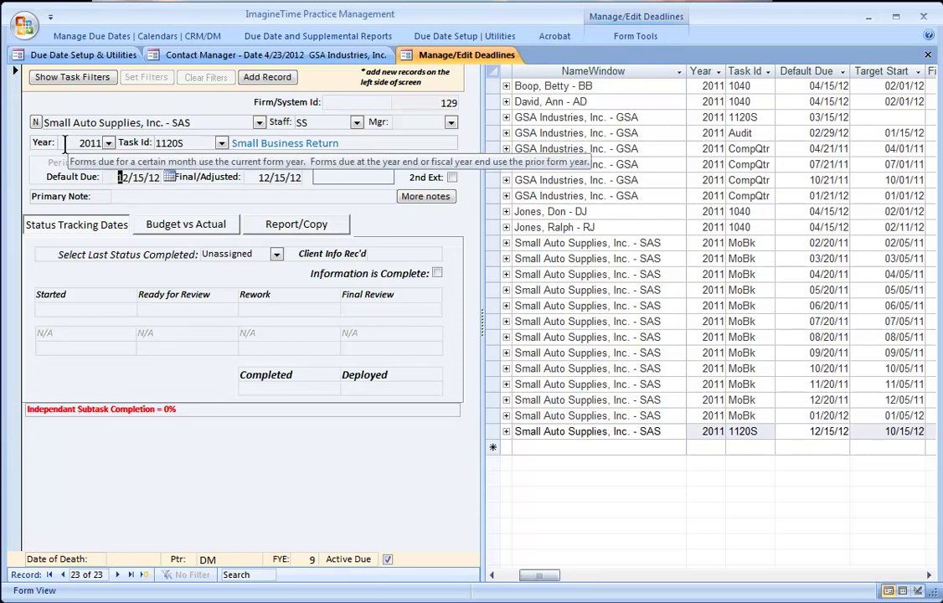
click(65, 147)
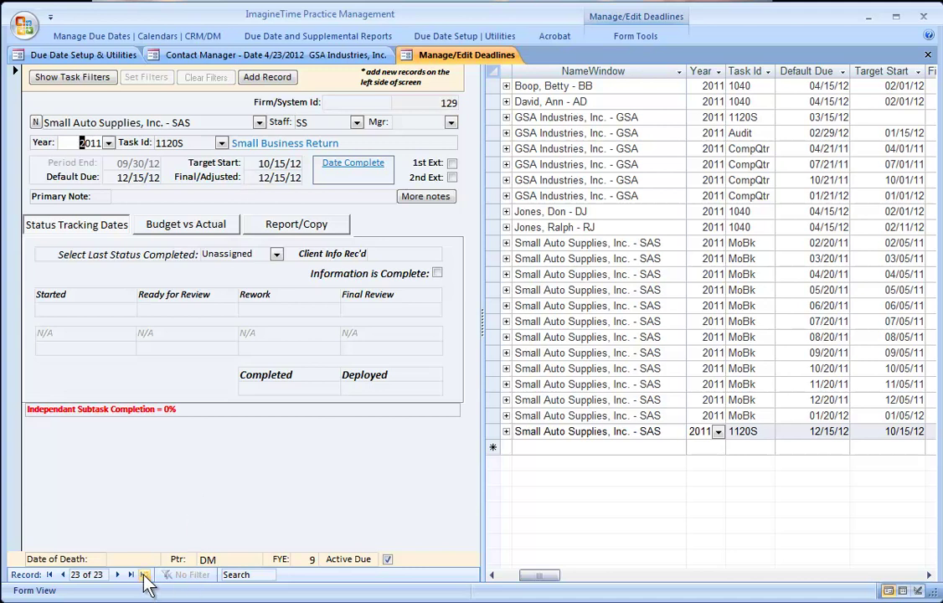
click(144, 576)
- Fill in the new deadline with client Small Auto Supplies, staff SS and year 2011
click(65, 121)
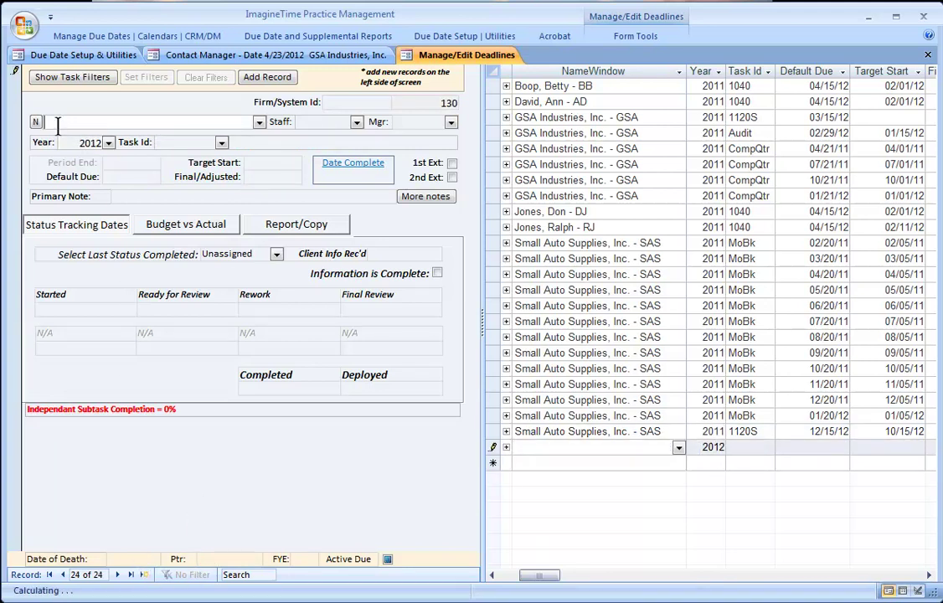
text(small Auto Supplies, Inc. - SAS)
key(Tab)
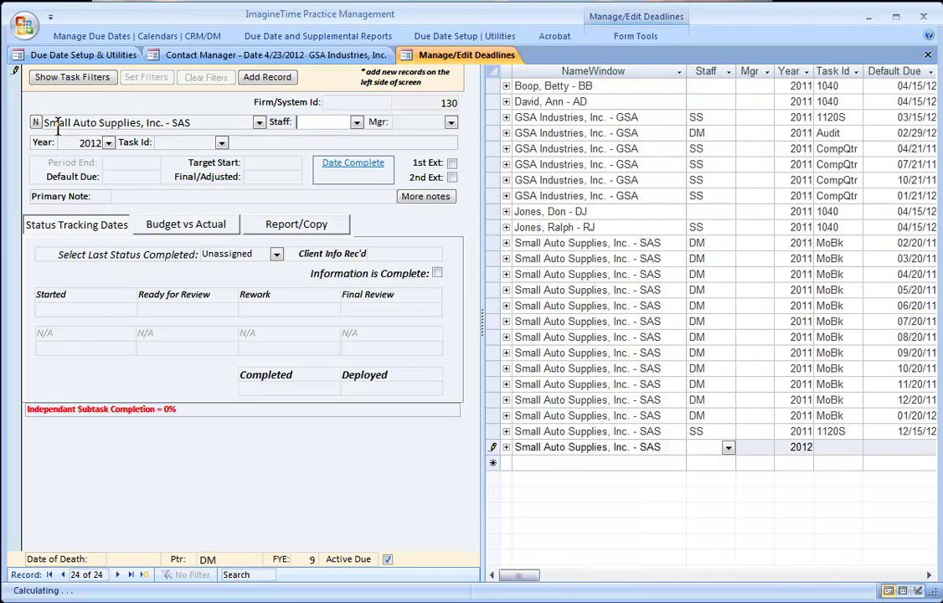
text(SS)
key(Tab)
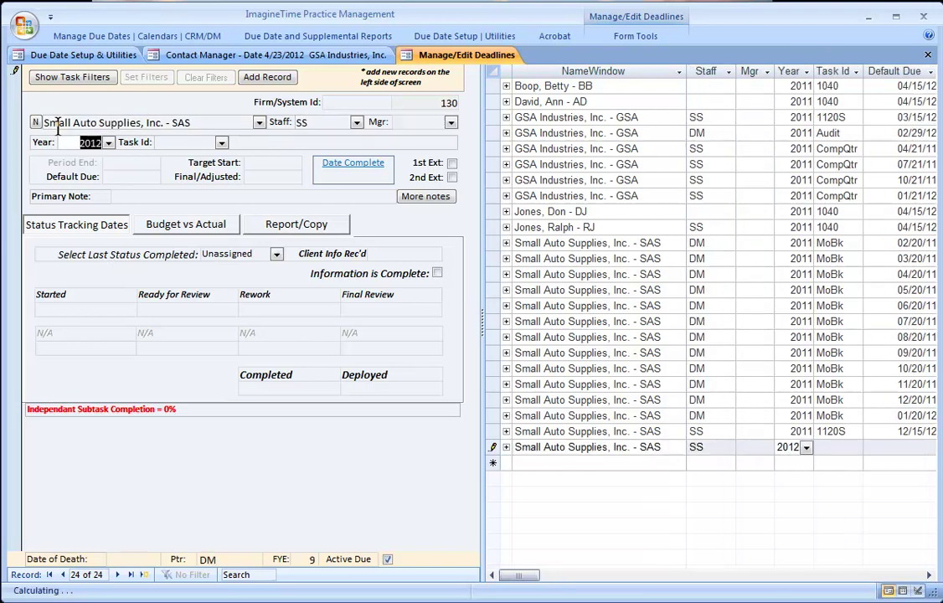
text(200)
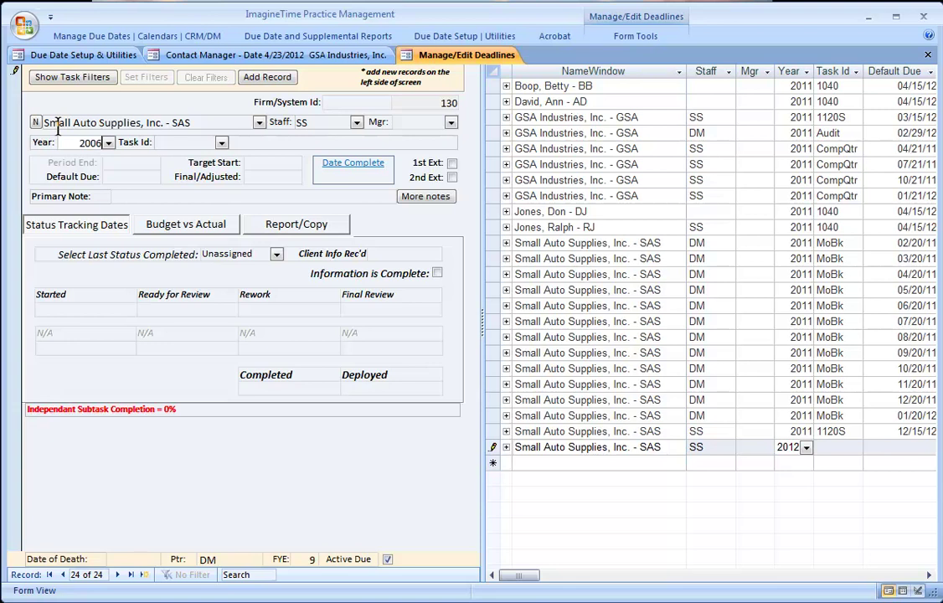
key(BackSpace)
text(11)
key(Tab)
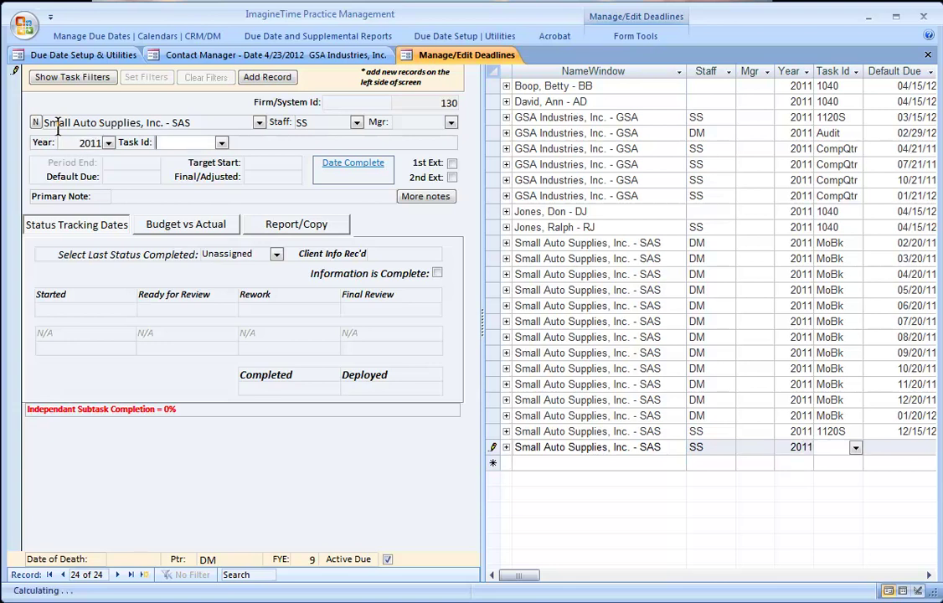
- Choose the CompQtr task to generate four quarterly deadlines due 01/21/11 through 10/21/11
text(compQtr)
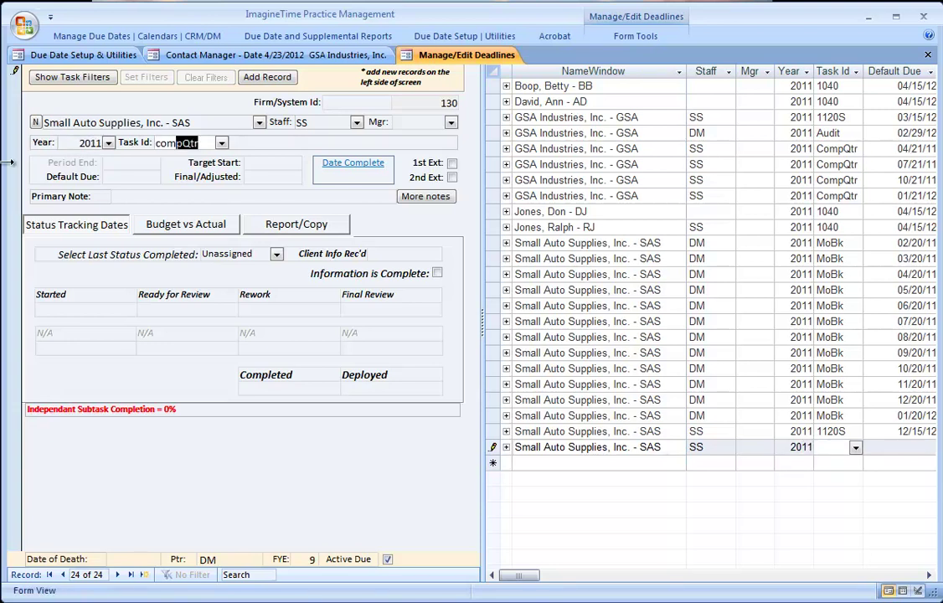
click(222, 143)
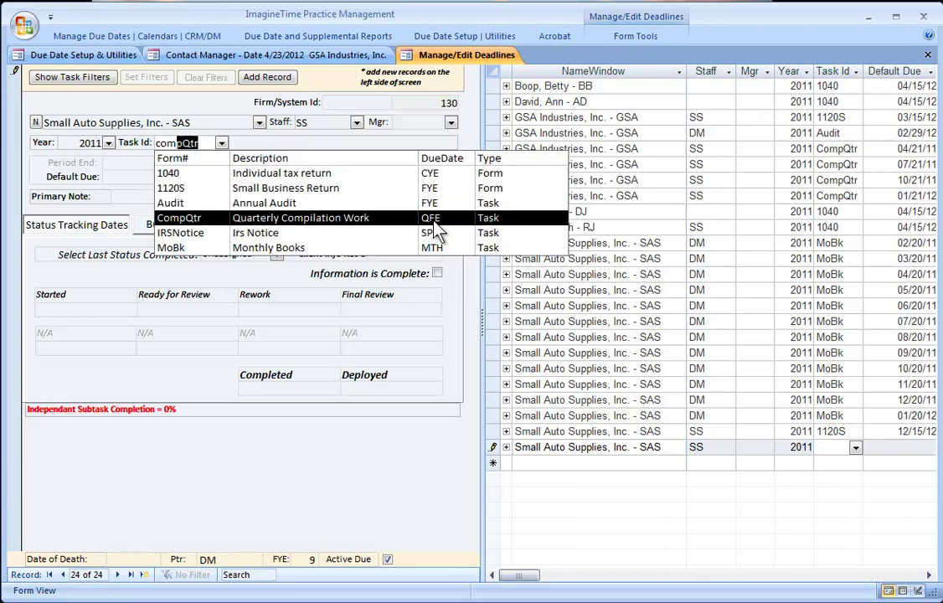
click(412, 220)
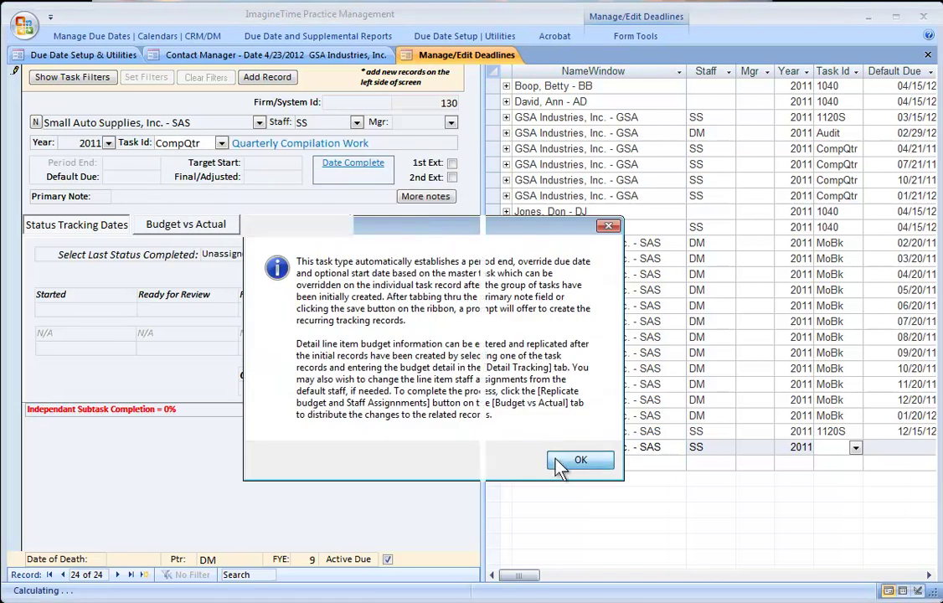
click(578, 460)
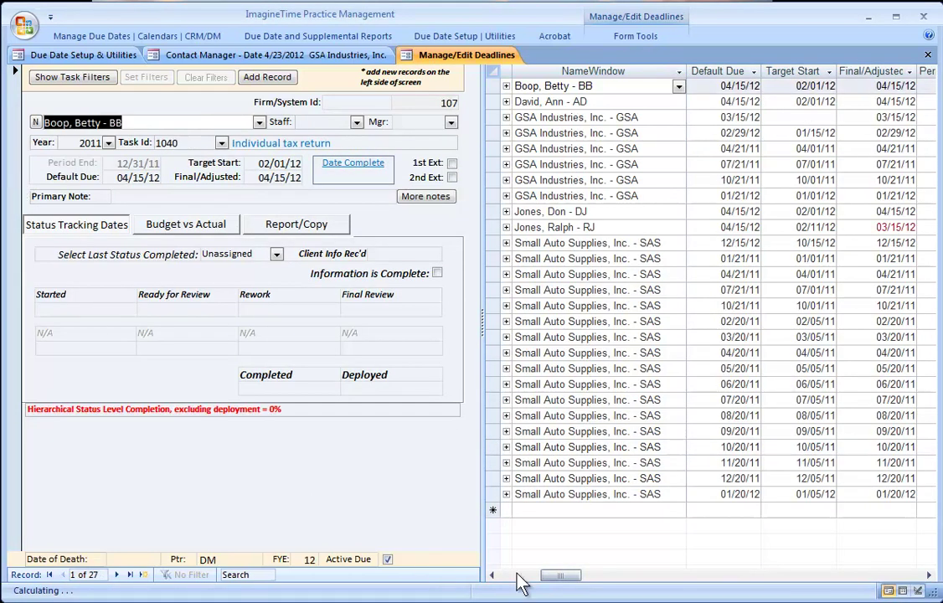
drag(563, 578, 511, 578)
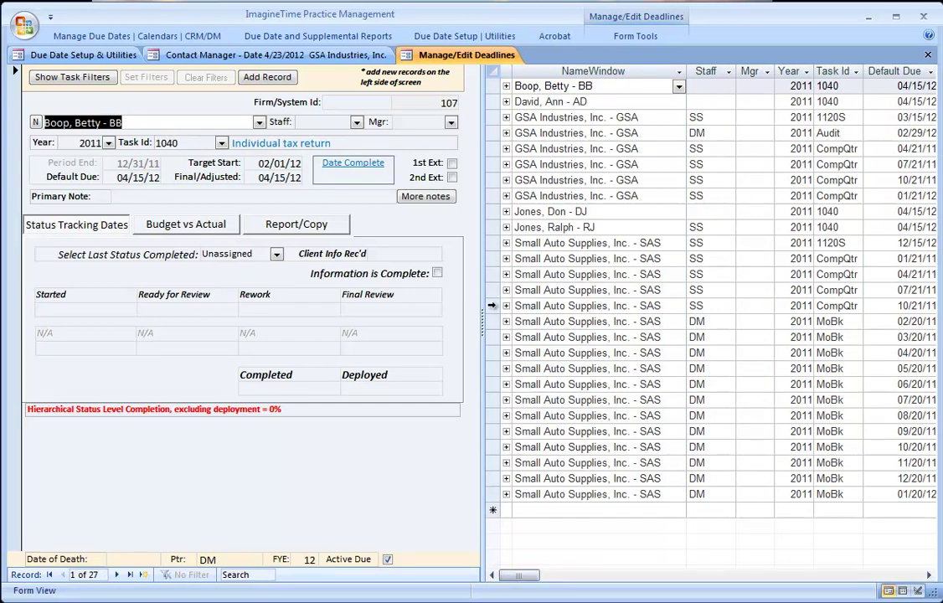
- Open Small Auto Supplies' 01/21/11 CompQtr deadline and bring up help from its Final/Adjusted date field
click(491, 305)
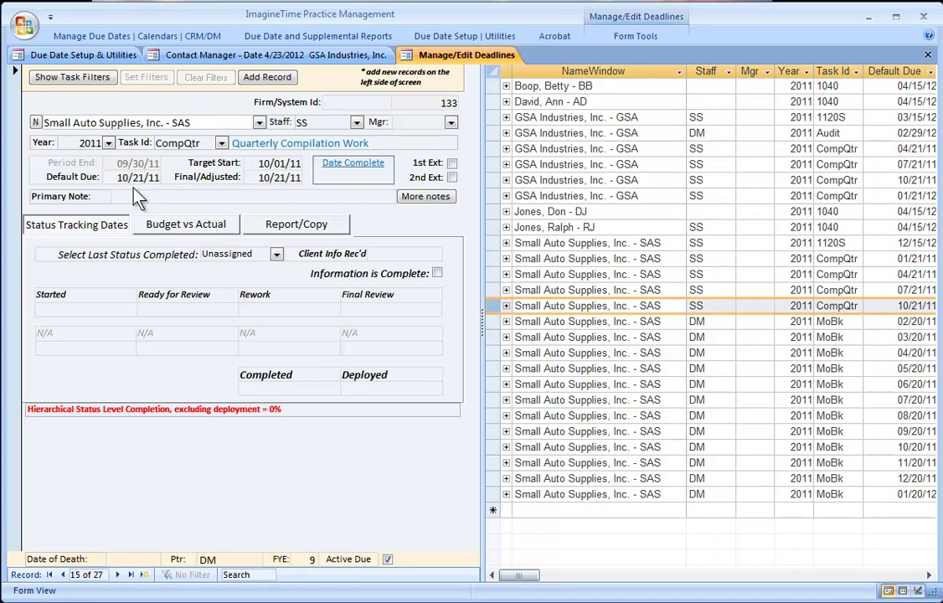
click(493, 261)
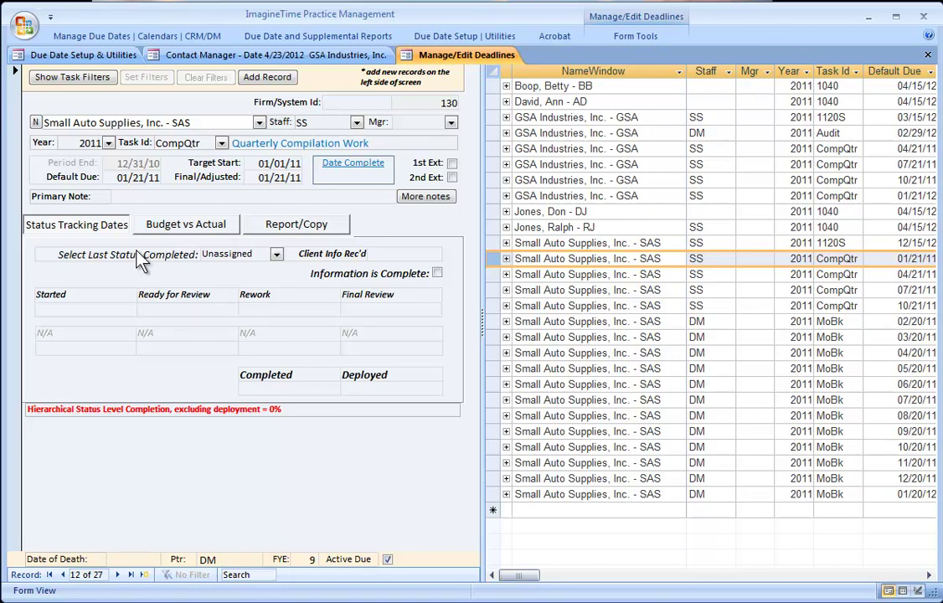
click(255, 177)
key(F1)
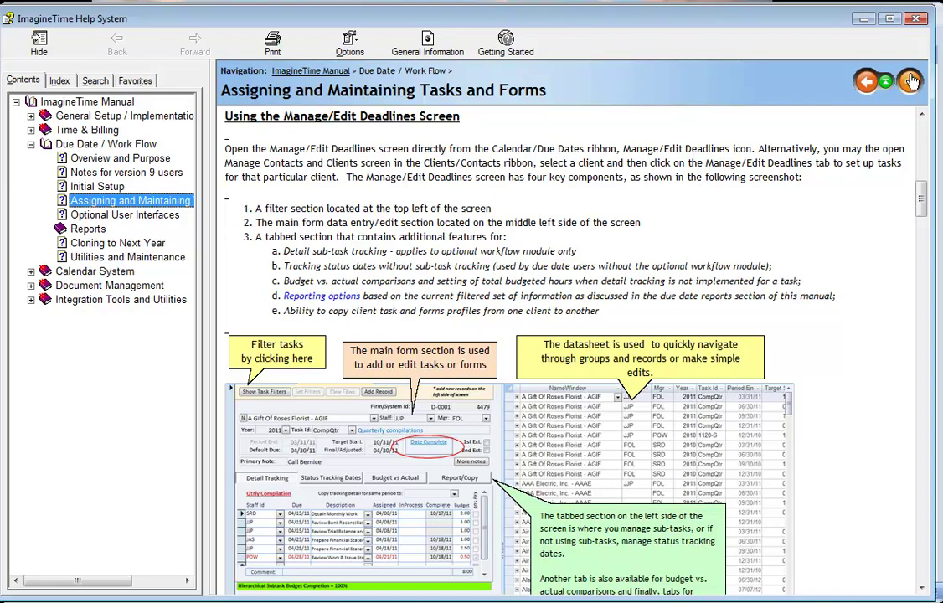
- Close the Assigning and Maintaining Tasks and Forms help window to return to the deadline
click(918, 20)
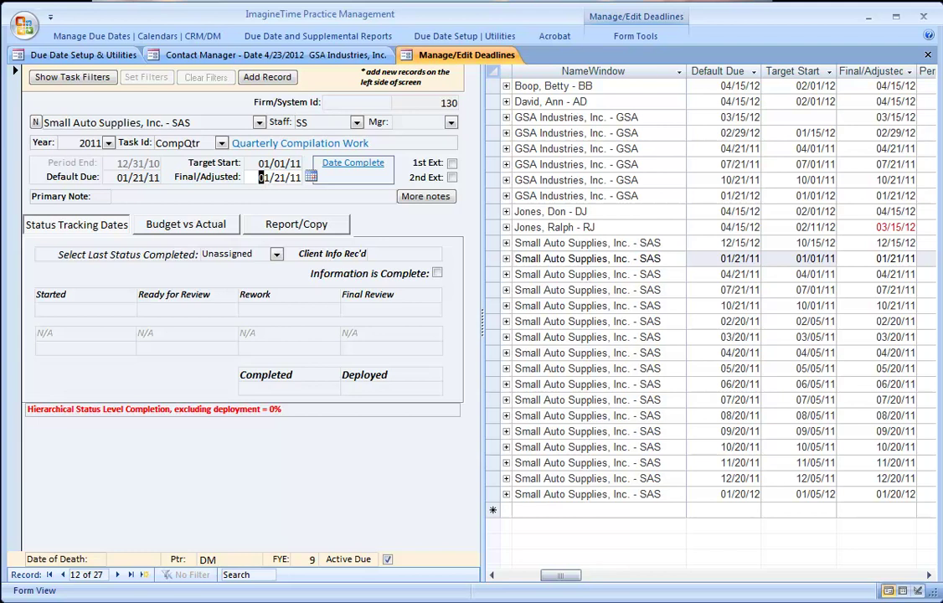
- Check Budget vs Actual, then run the Forms & Tasks Due report, zoom in twice, and close it
click(163, 235)
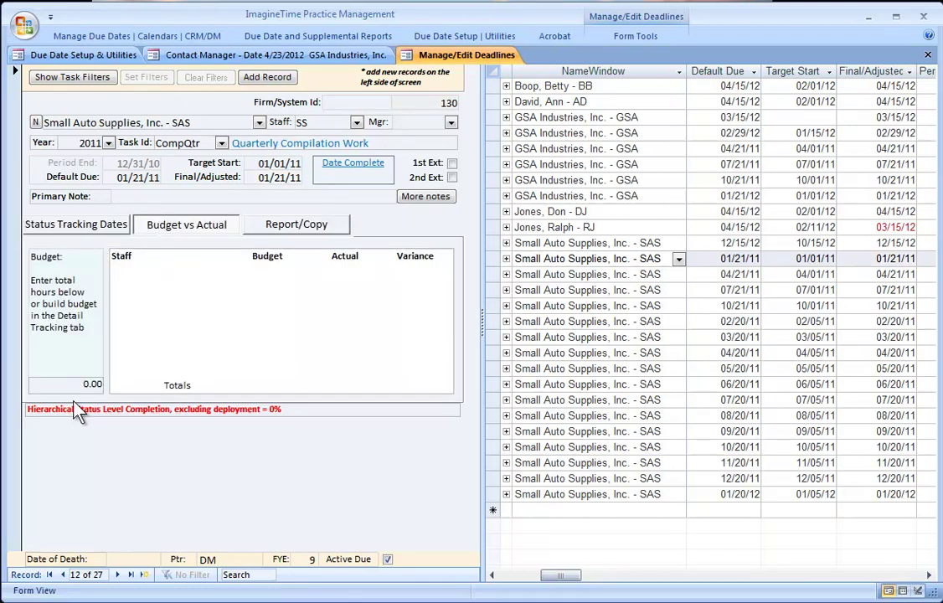
click(270, 233)
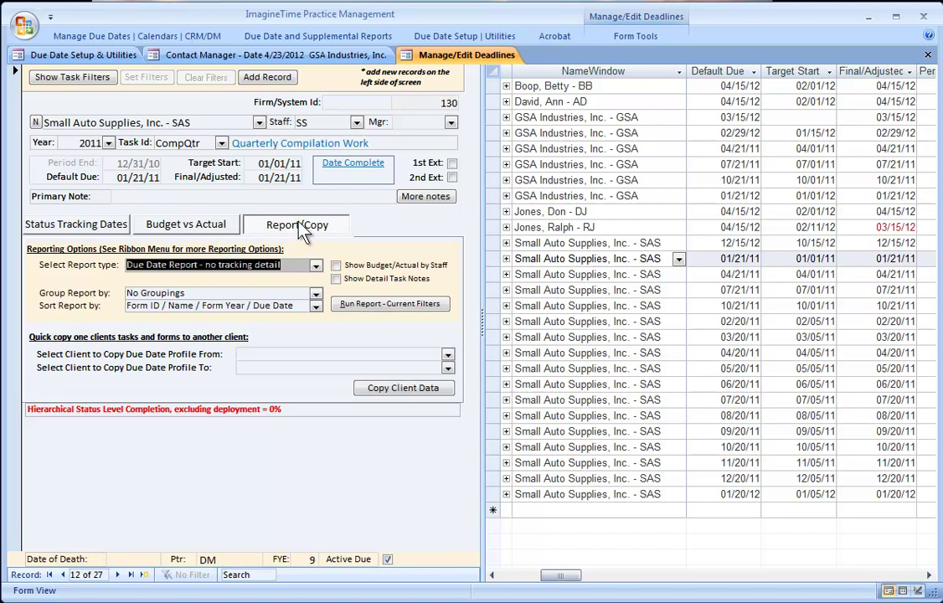
click(358, 303)
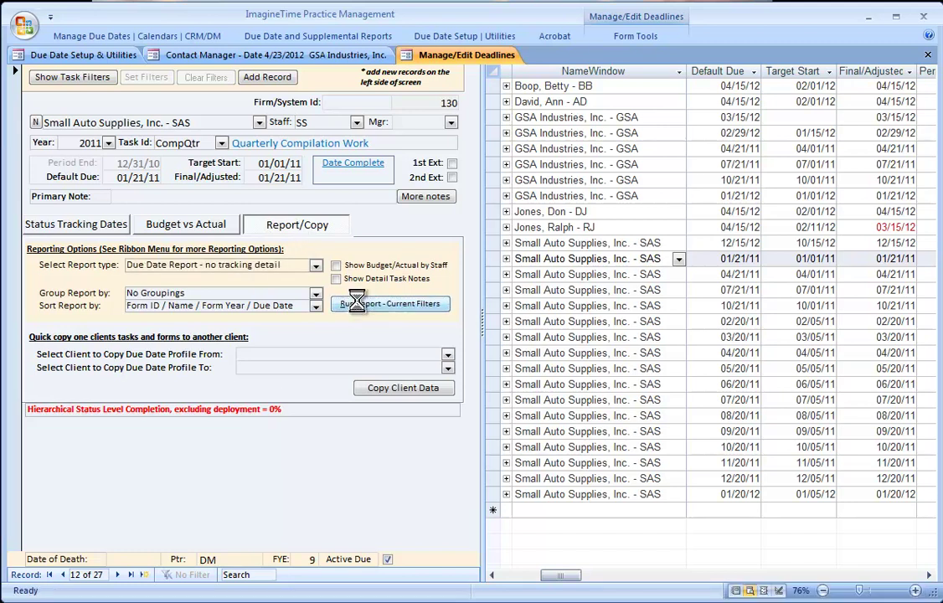
click(915, 591)
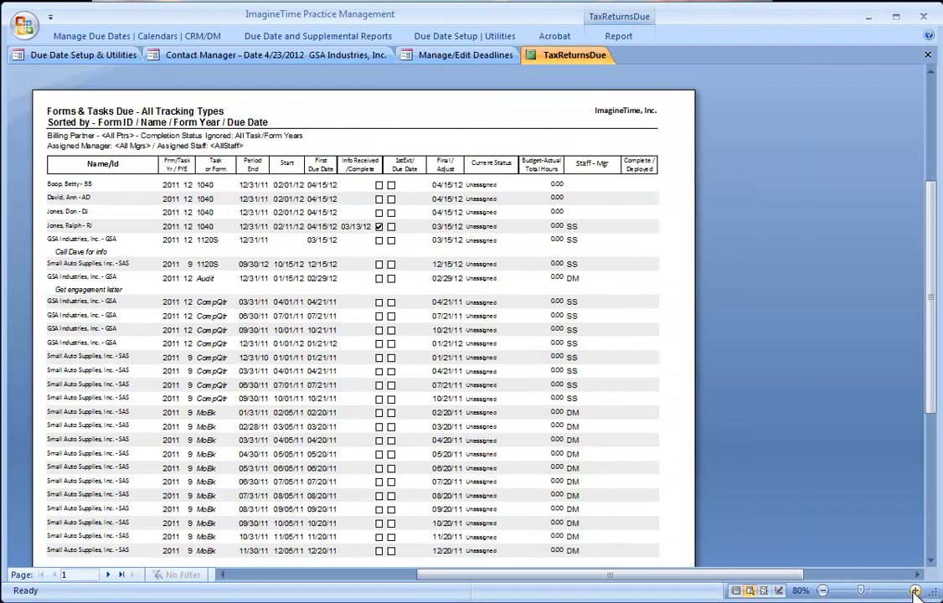
click(915, 590)
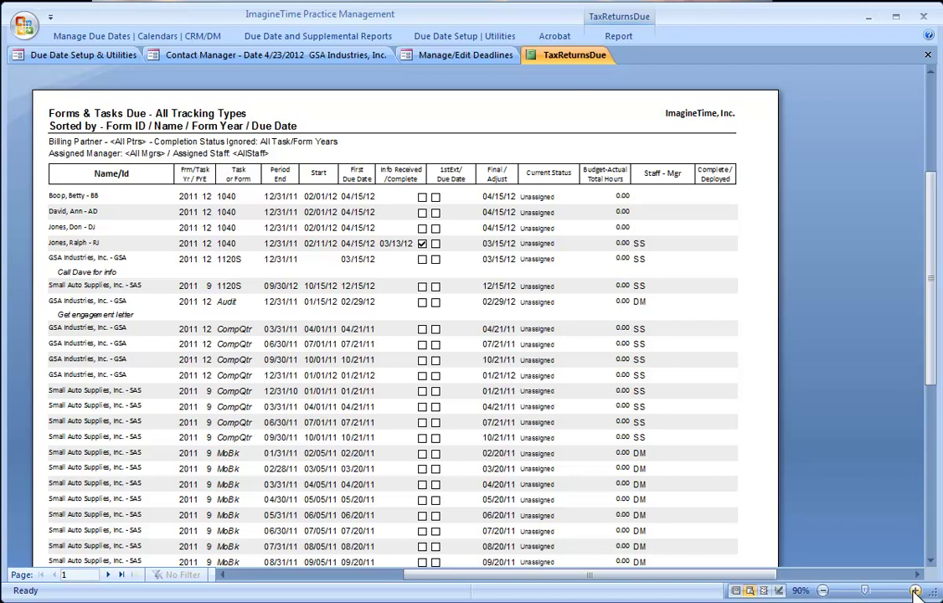
click(927, 55)
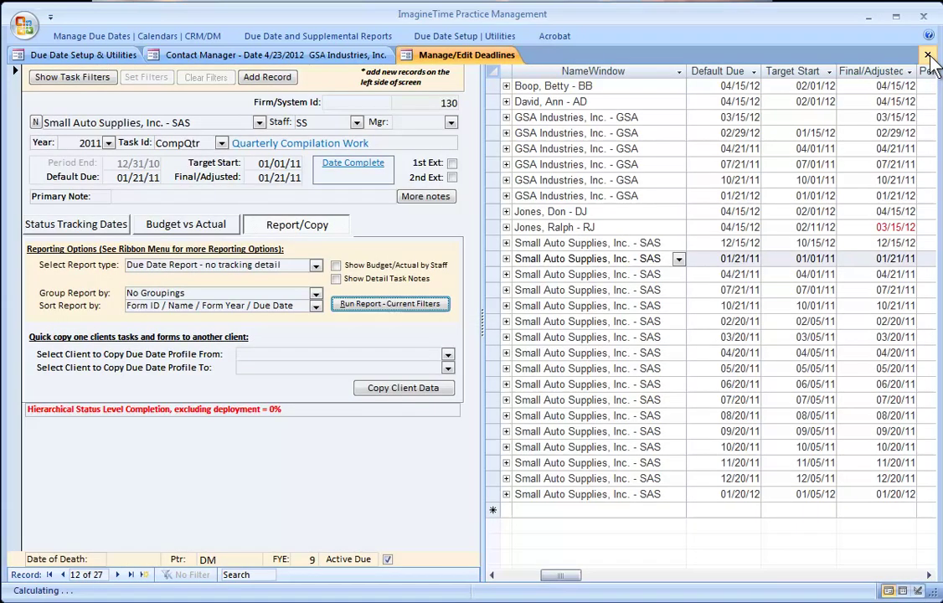
- Filter the deadlines list to 1040 Individual tax returns only
click(54, 78)
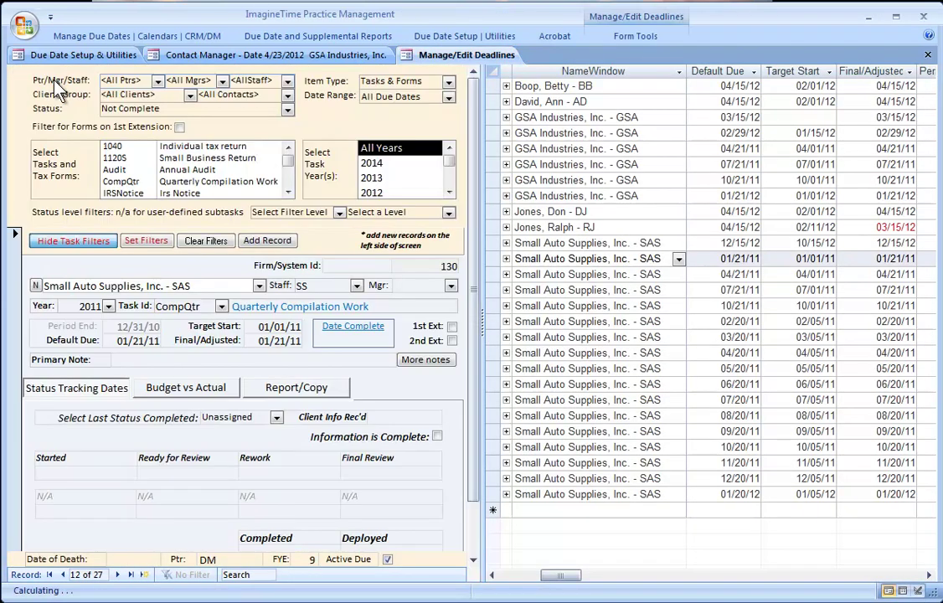
click(142, 147)
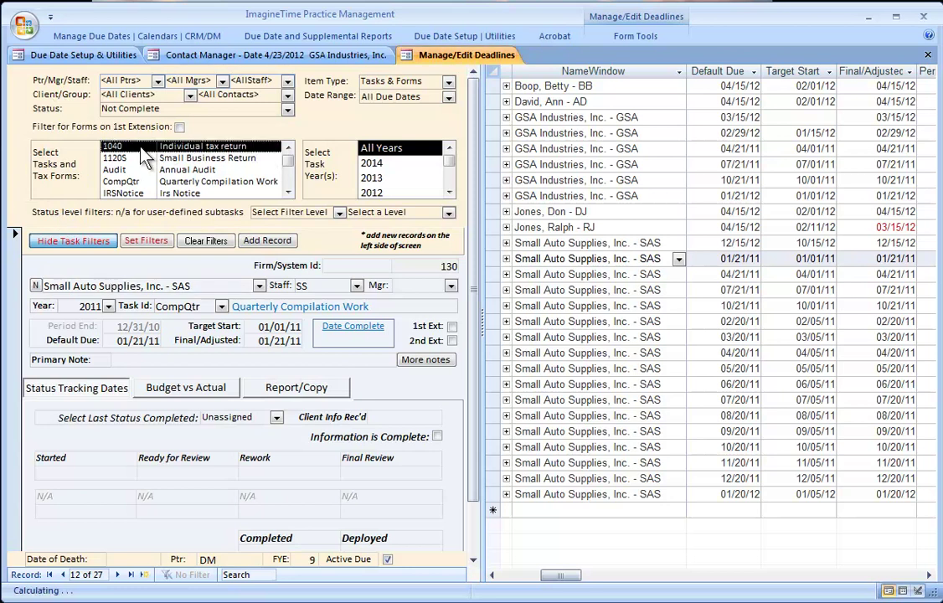
click(149, 245)
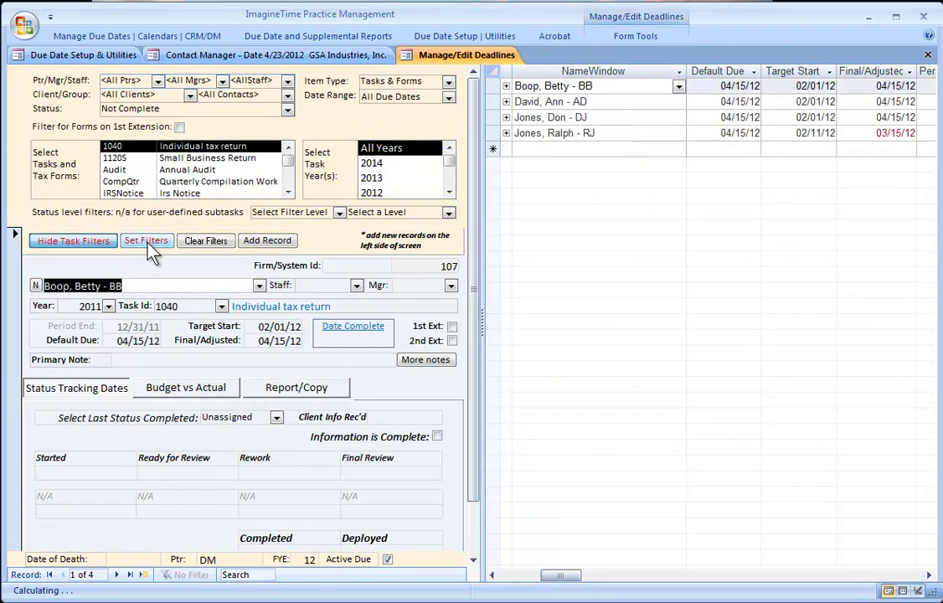
- Run and close the 1040 Forms & Tasks Due report, then clear and hide the filters
click(306, 390)
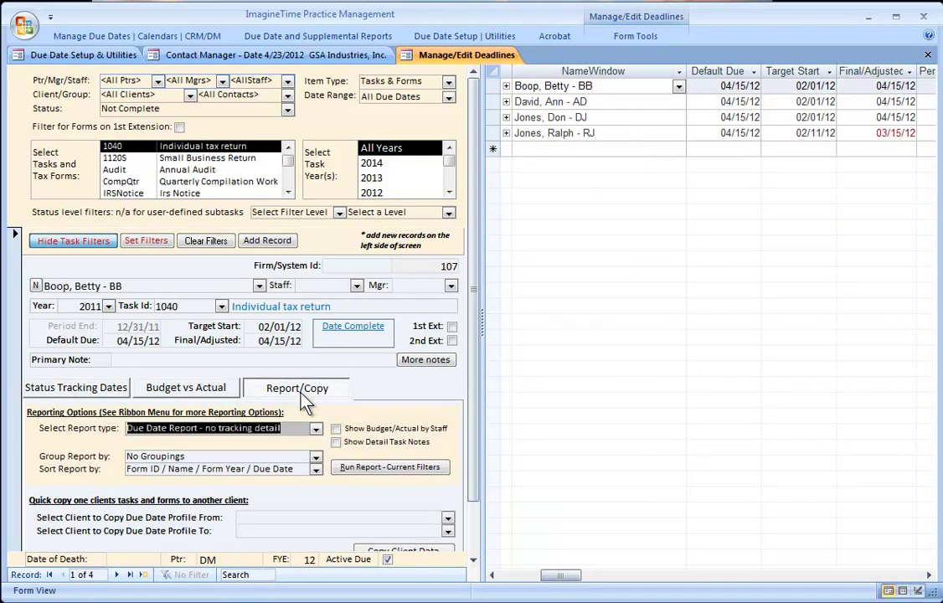
click(365, 468)
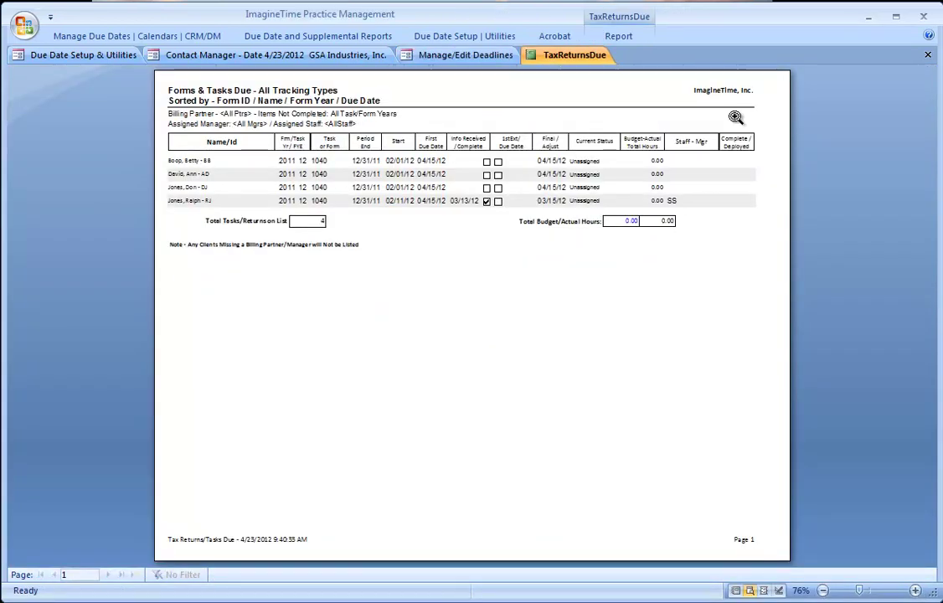
click(928, 55)
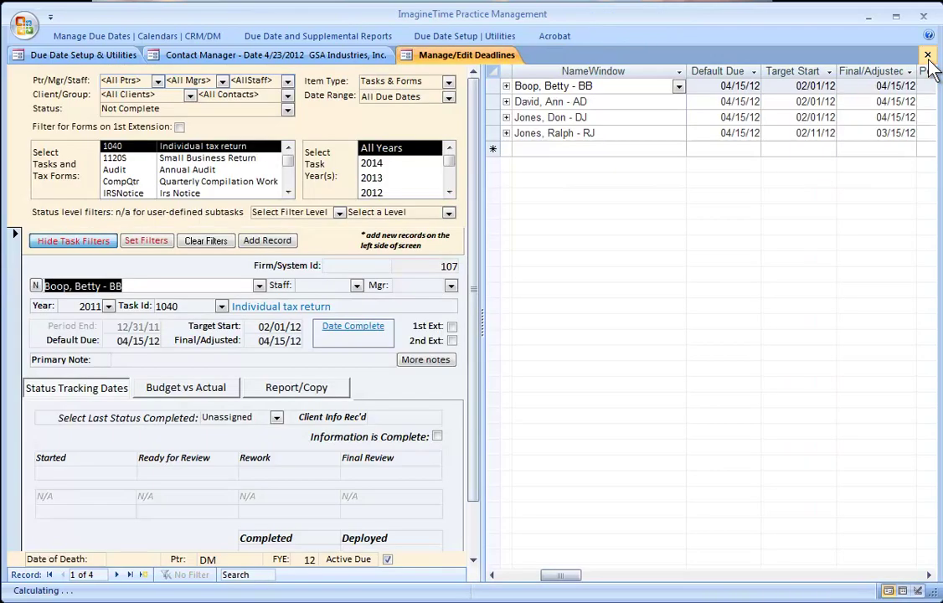
click(209, 242)
click(73, 243)
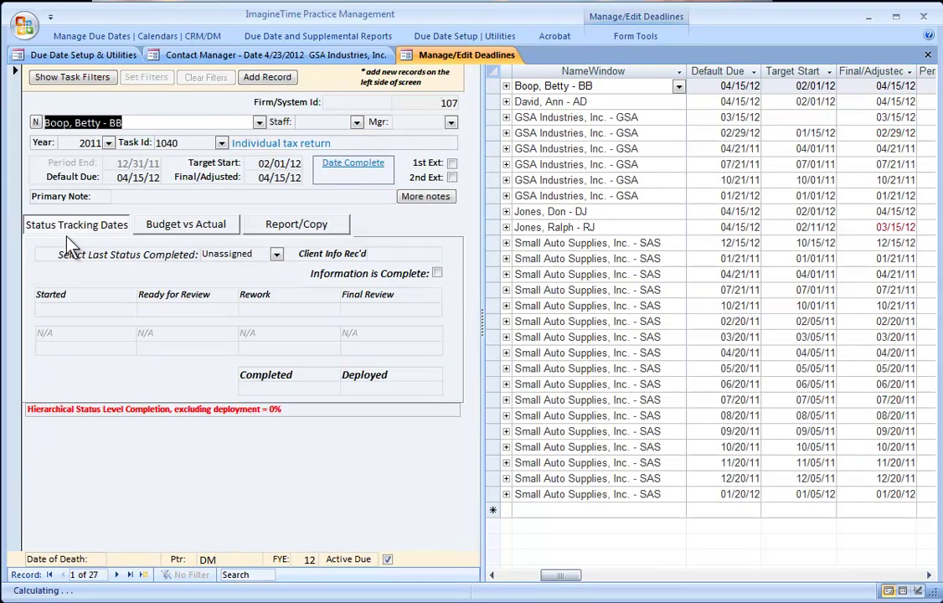
click(98, 39)
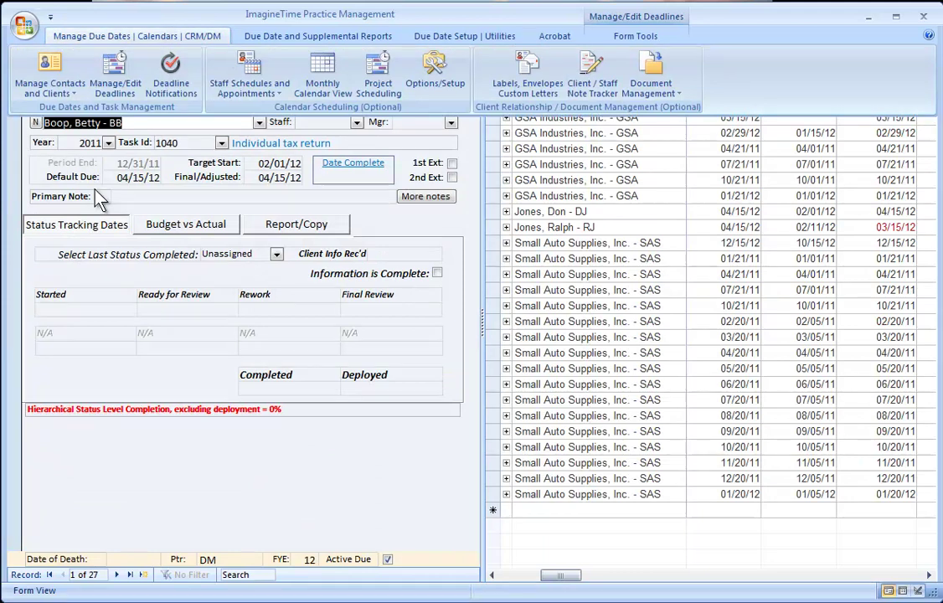
click(255, 34)
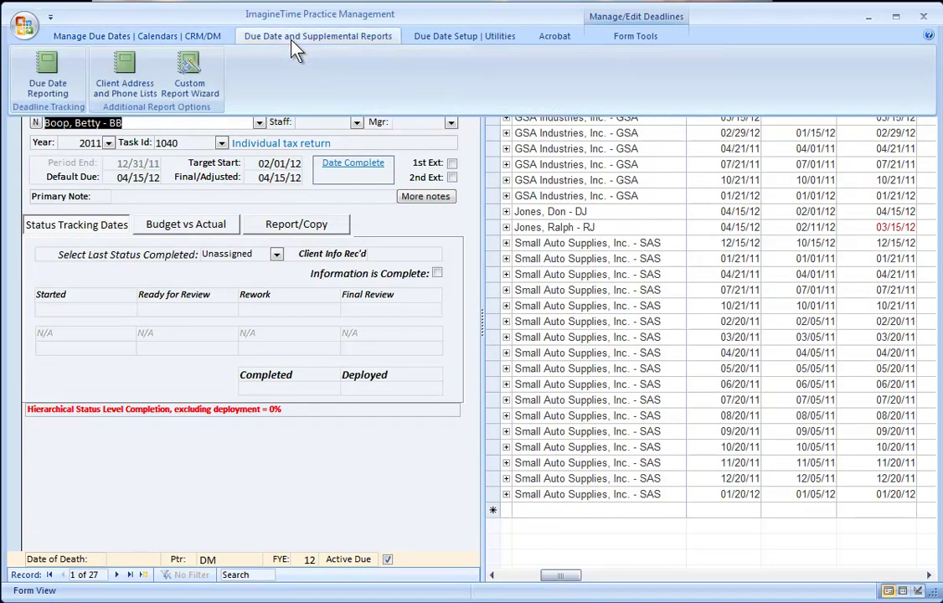
click(57, 58)
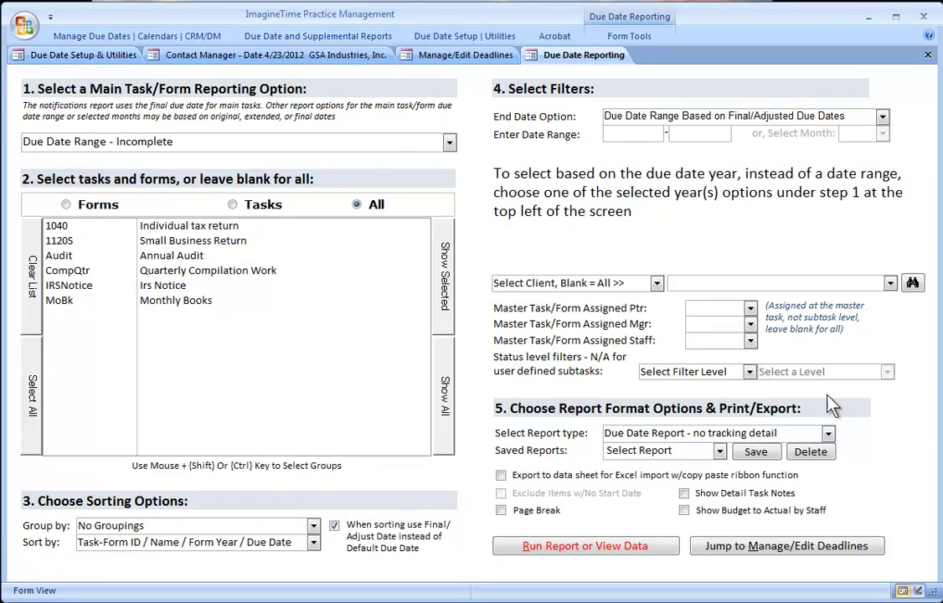
click(828, 434)
click(829, 435)
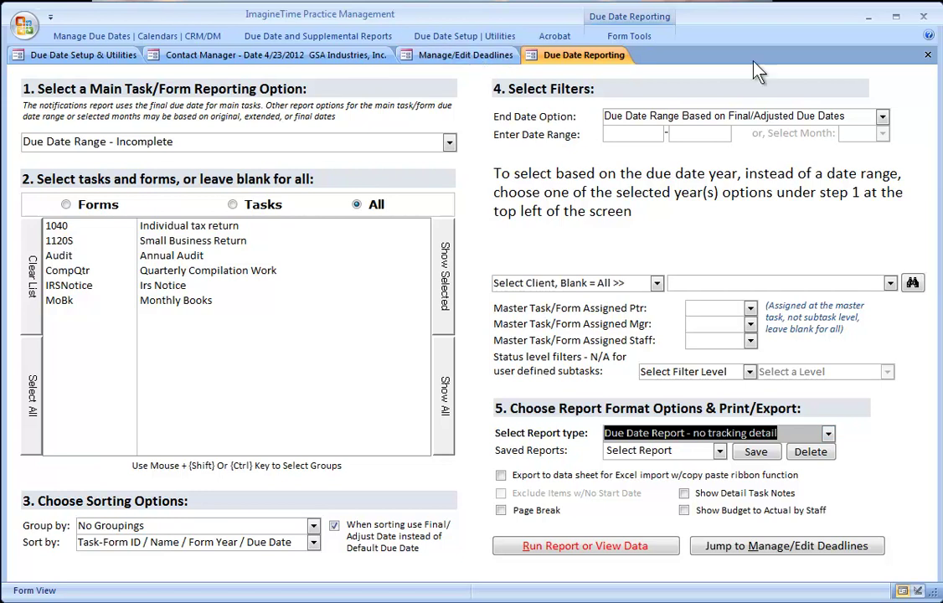
click(927, 55)
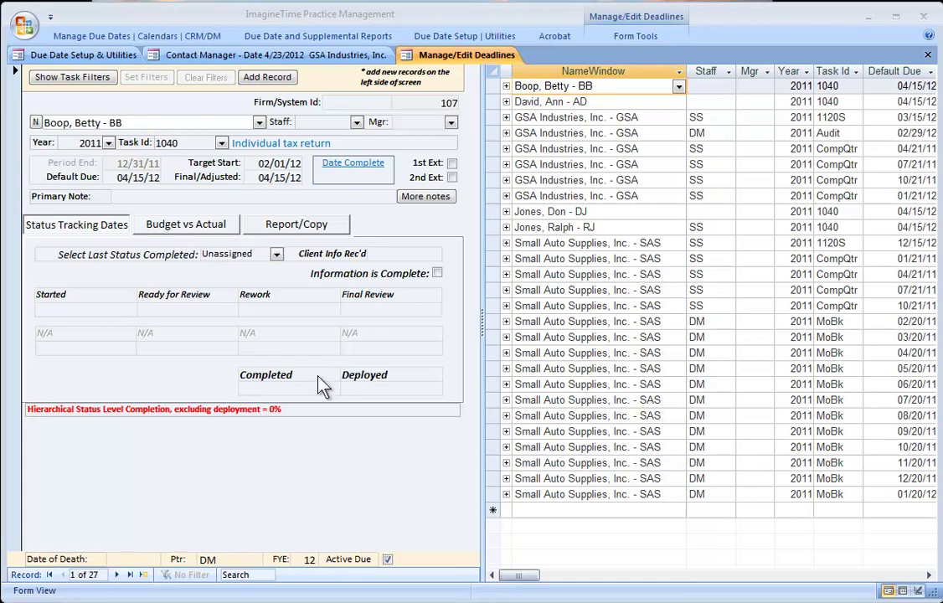
- Quick-complete the first 1040 deadline, set its completion date to 04/09/12, and save the record
click(332, 178)
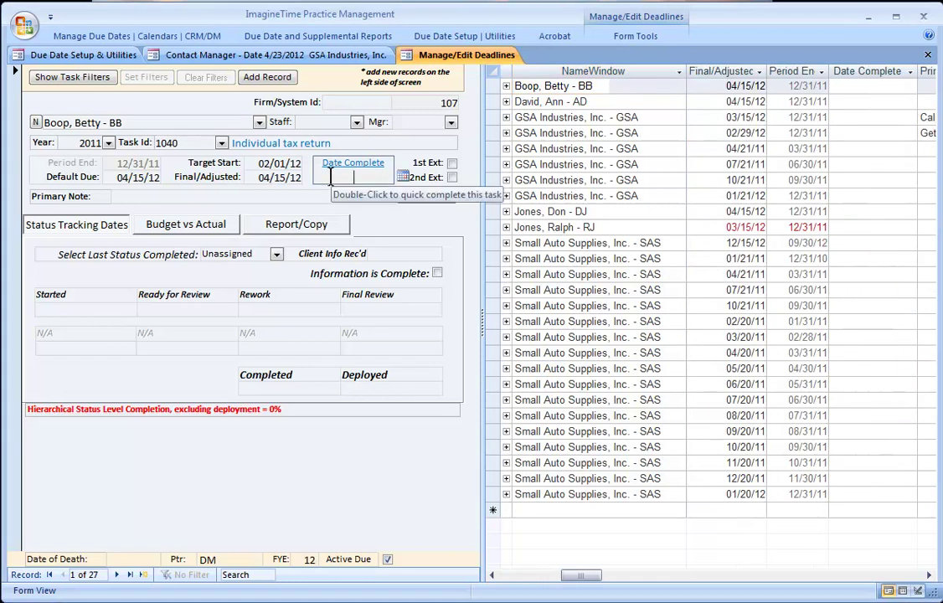
double_click(331, 177)
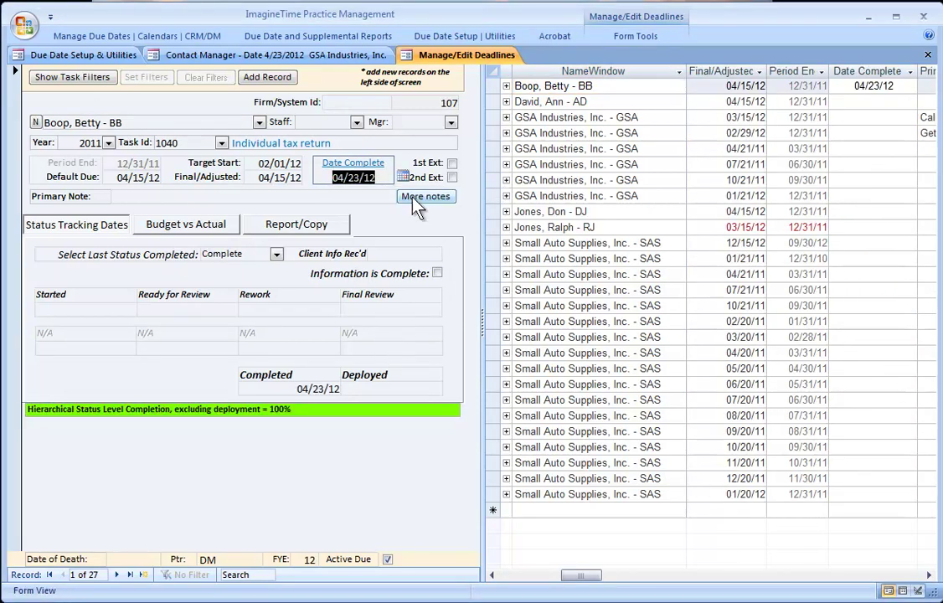
click(403, 177)
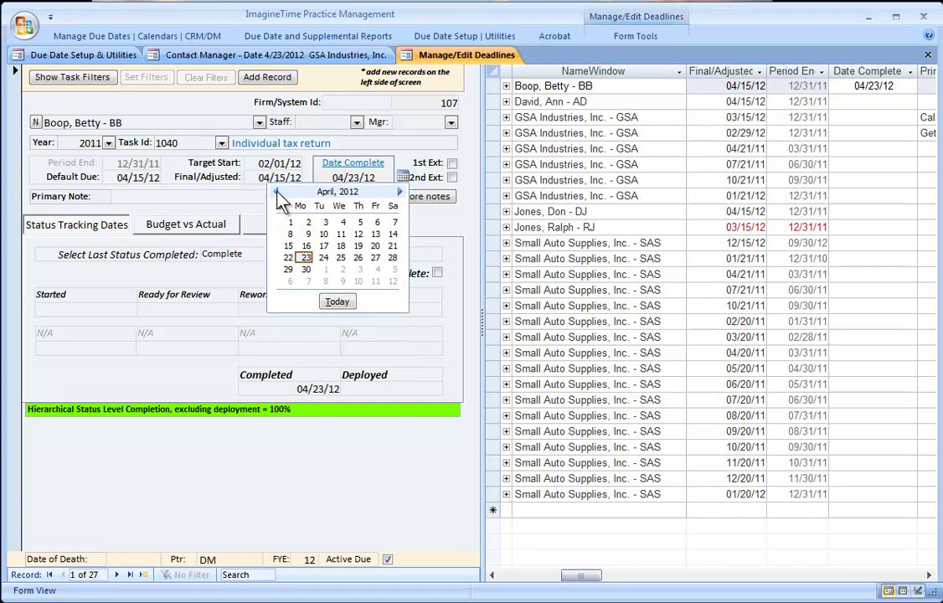
click(308, 234)
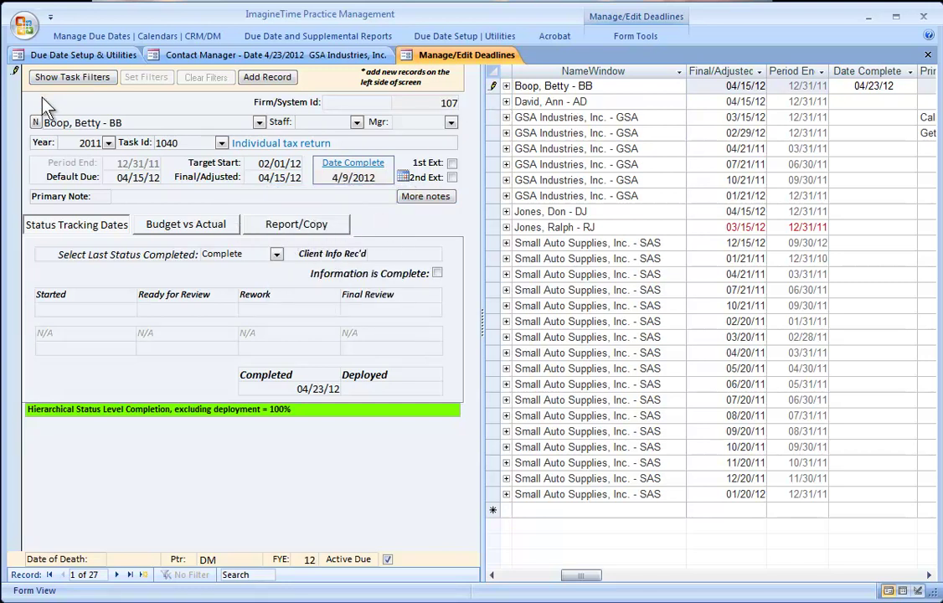
click(15, 84)
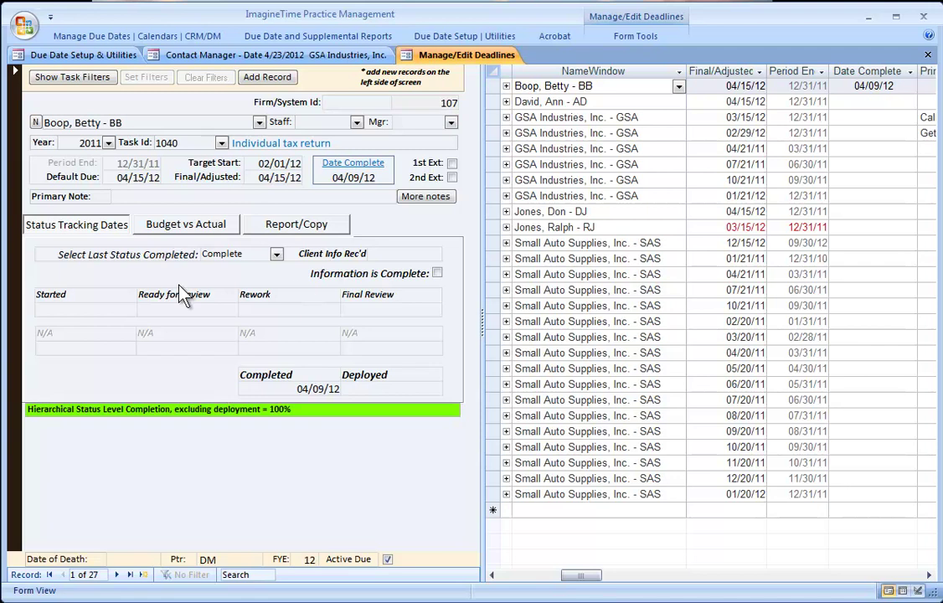
click(44, 82)
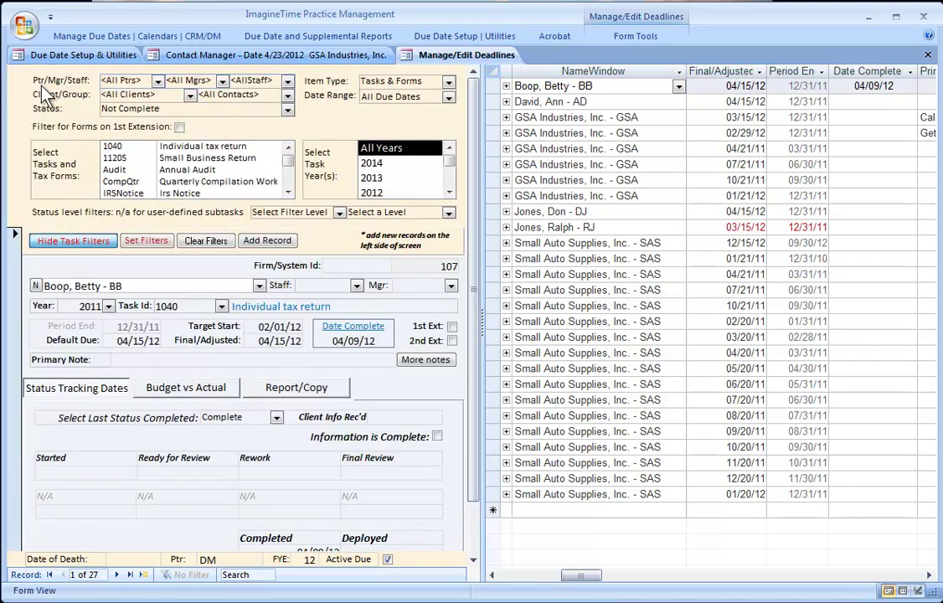
click(46, 109)
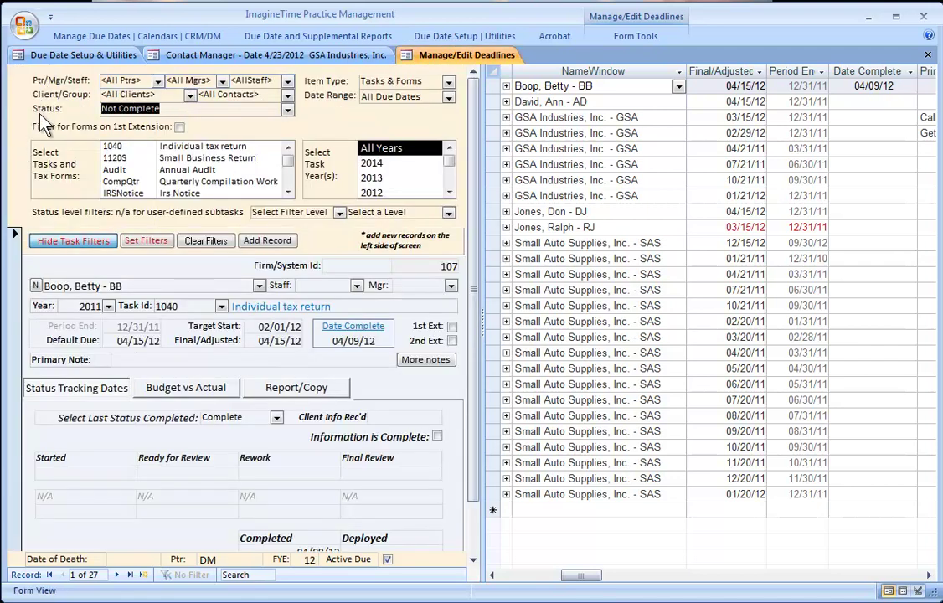
click(141, 245)
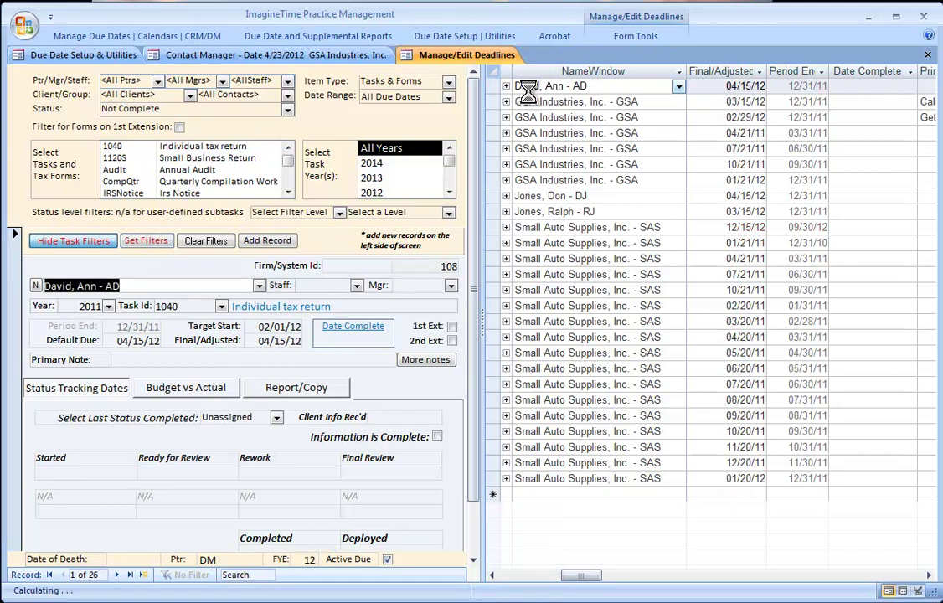
click(88, 242)
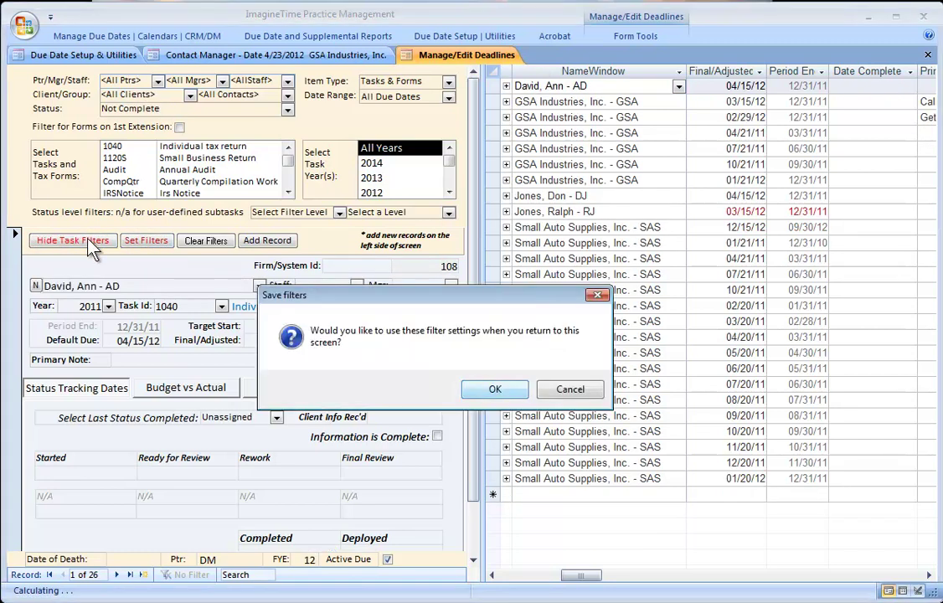
key(Return)
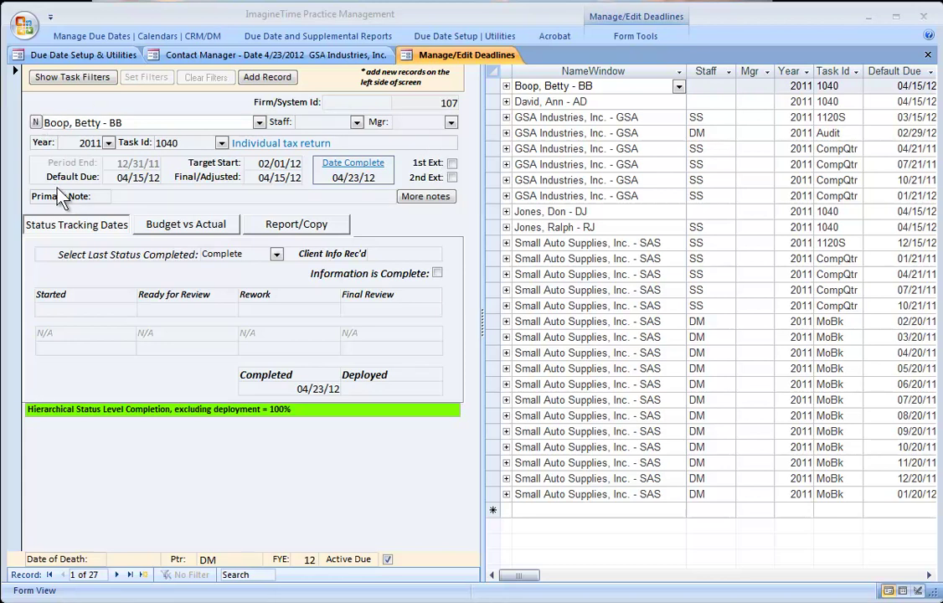
click(174, 235)
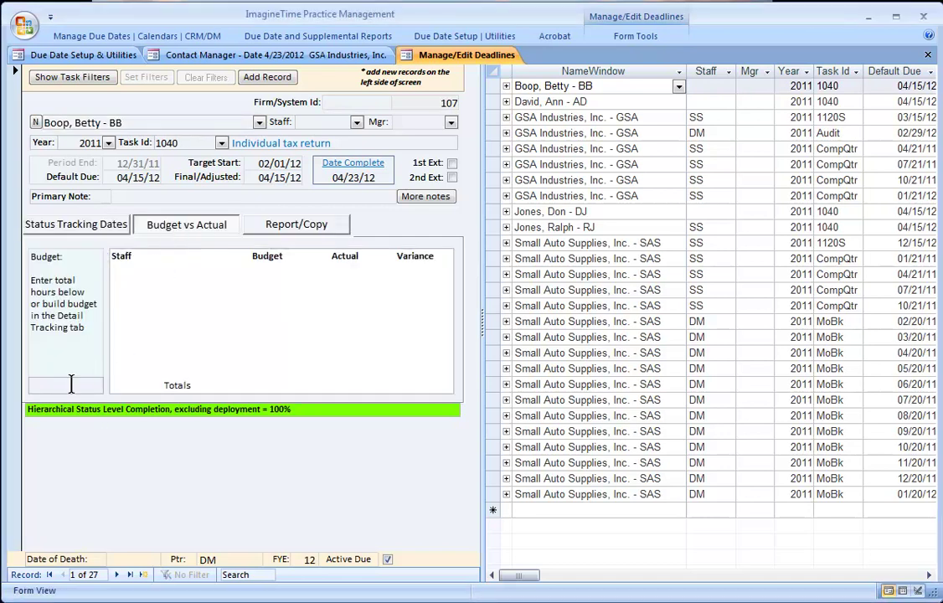
click(302, 232)
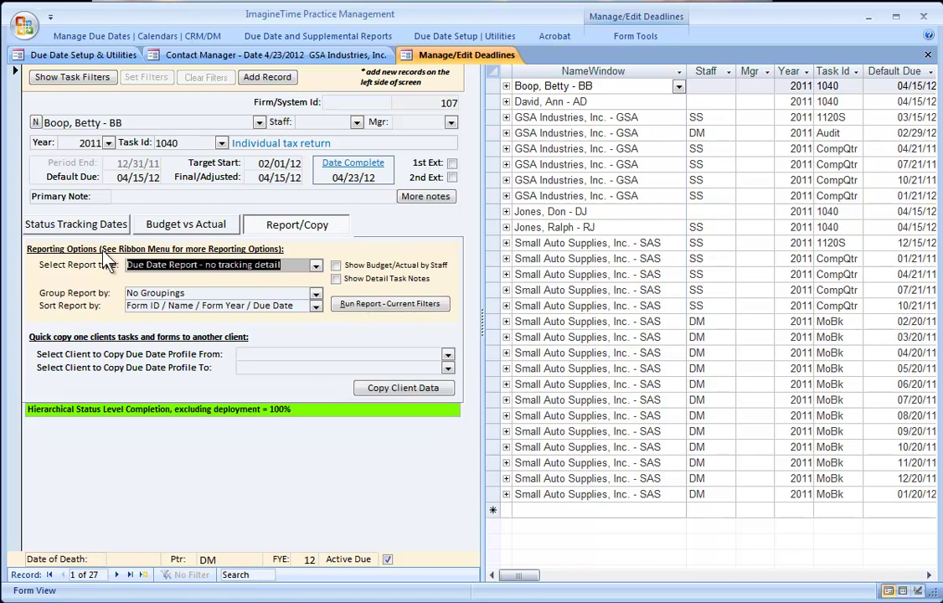
click(52, 230)
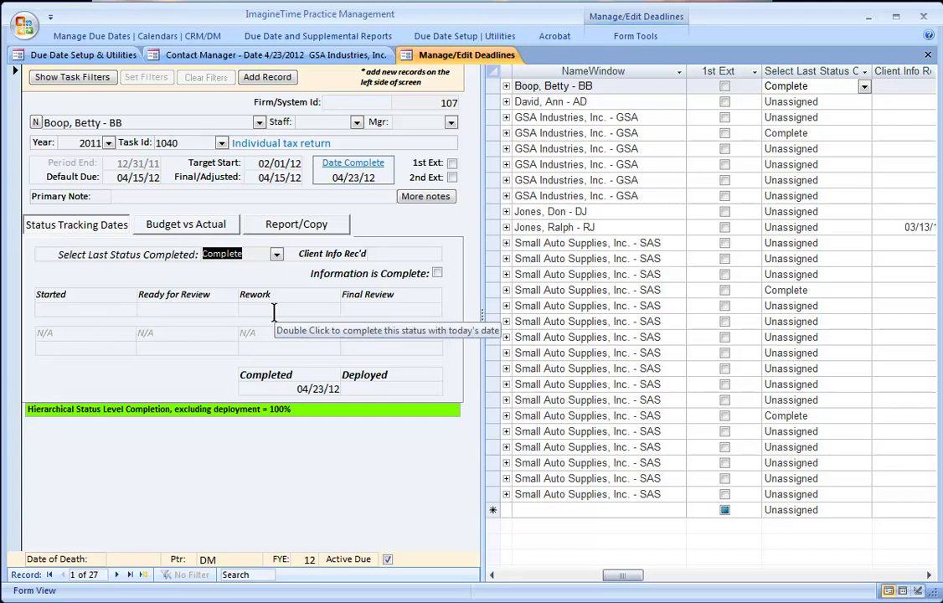
- Assign staff SS to Small Auto Supplies' 08/20/11 MoBk deadline
click(507, 578)
click(510, 577)
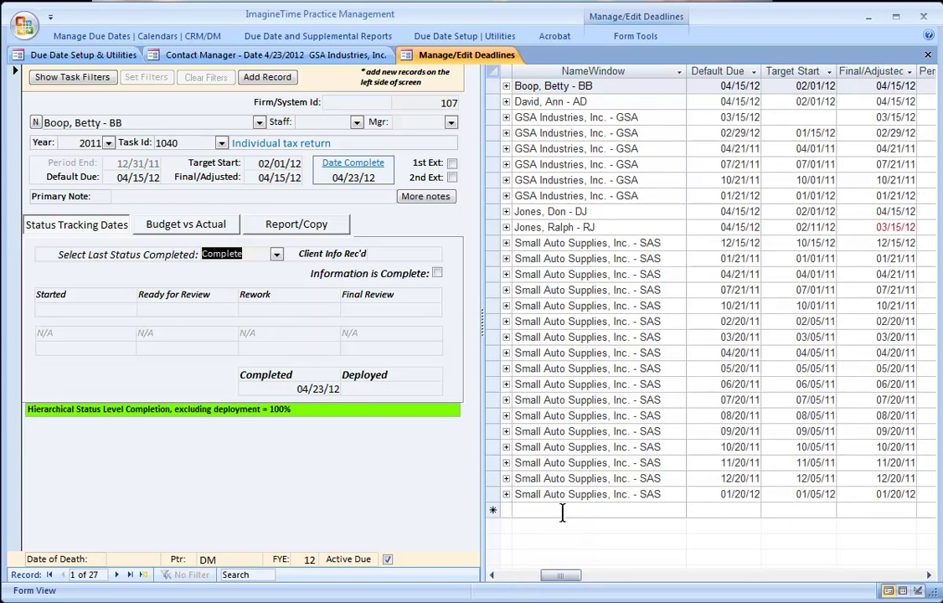
drag(578, 576, 535, 577)
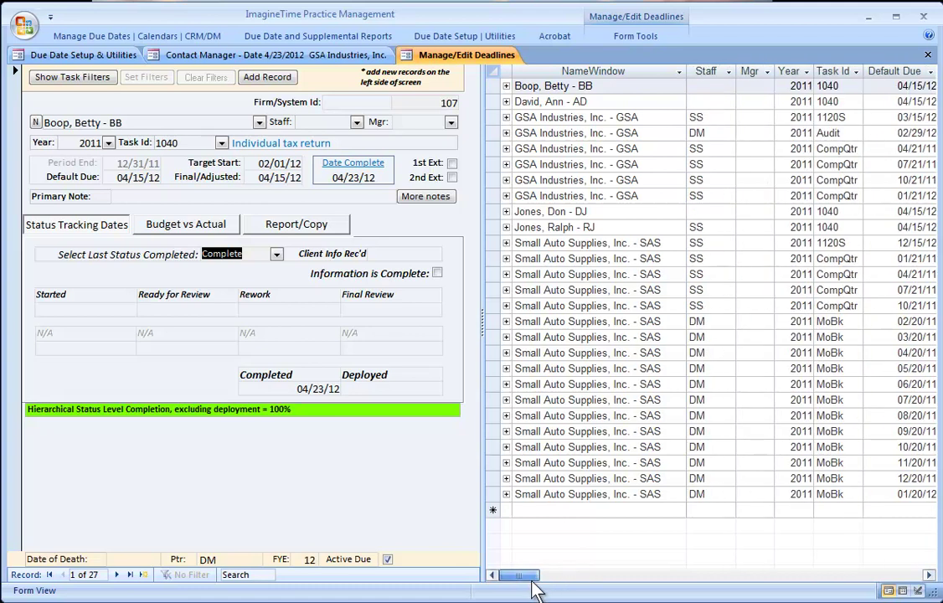
click(717, 418)
click(727, 416)
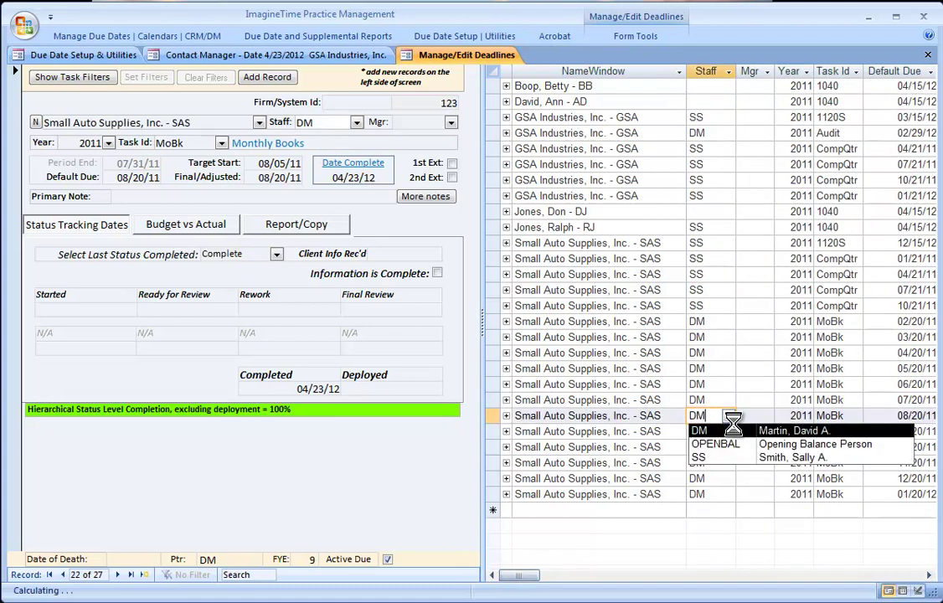
click(708, 459)
click(596, 438)
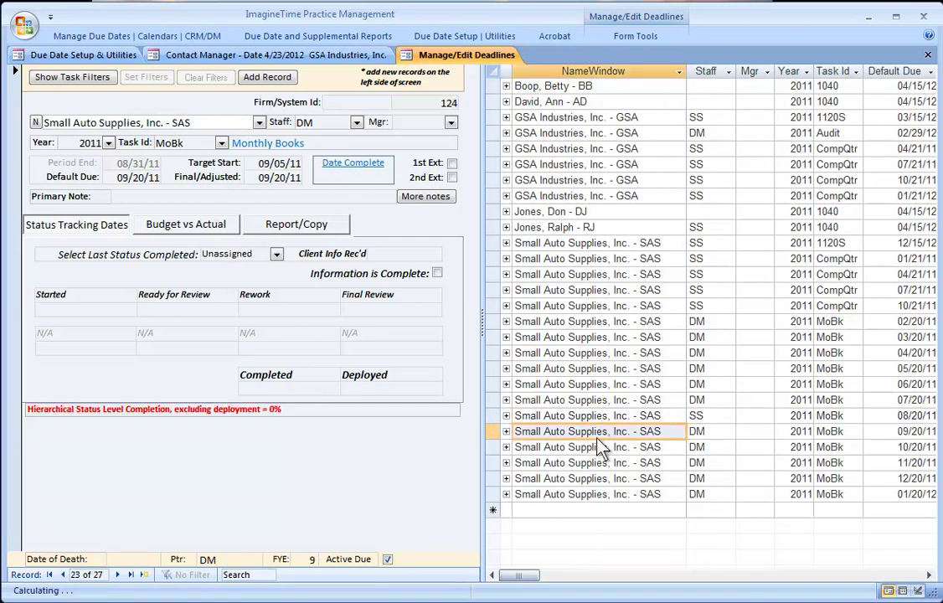
- Assign staff DM to the 01/21/11 CompQtr deadline and save the change
click(713, 260)
click(728, 260)
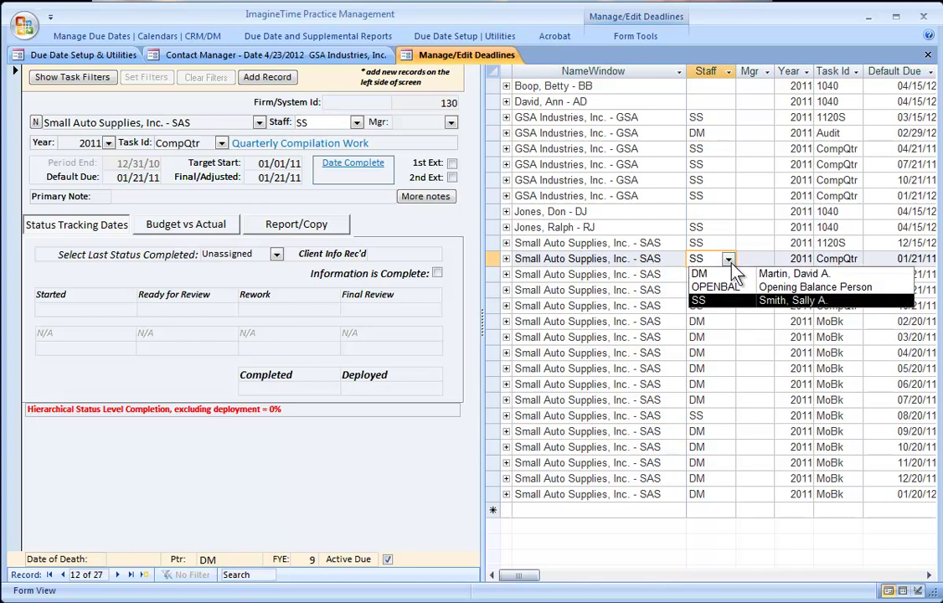
click(707, 275)
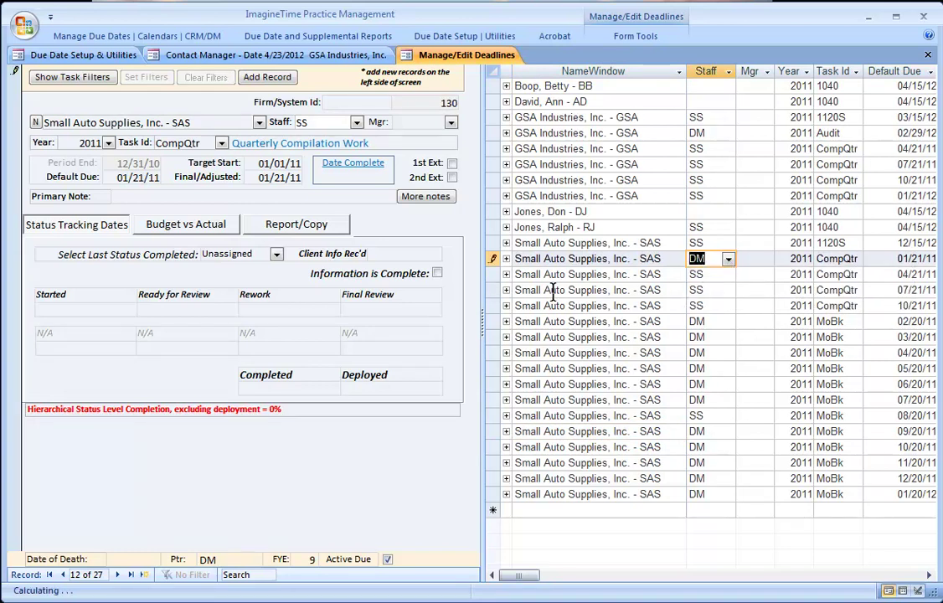
click(556, 292)
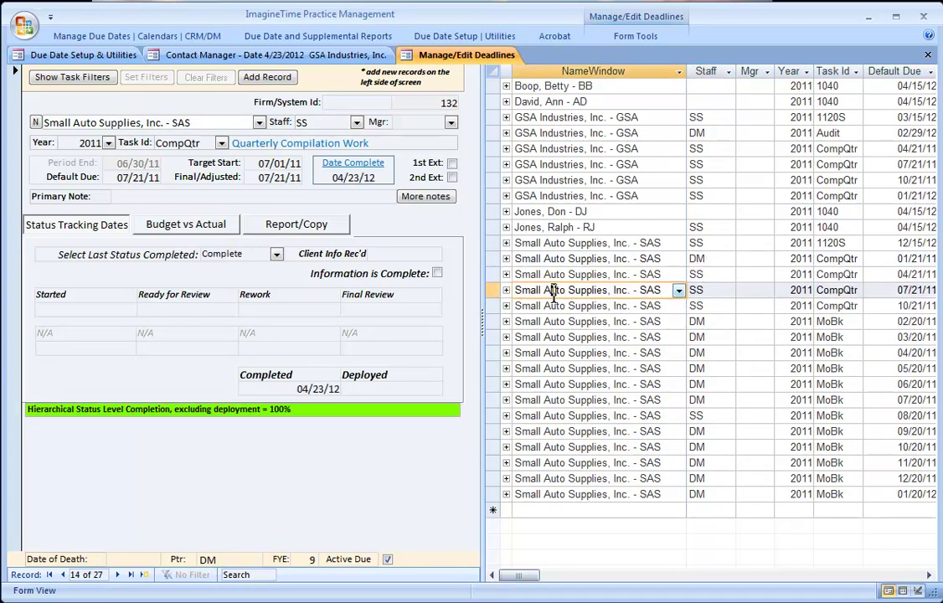